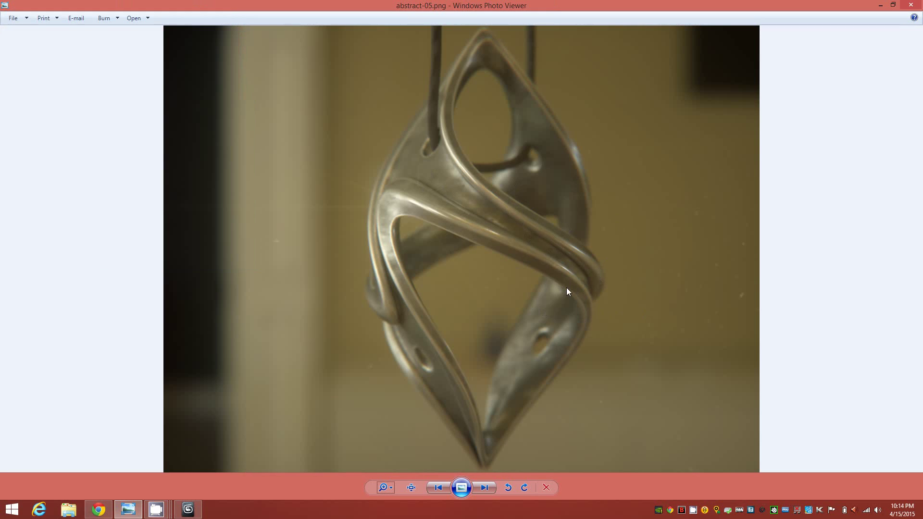
Step: Switch to 3ds Max, maximize the perspective view and create a Tetra-family Hedra extended primitive about 65 cm in radius at the grid centre
left_click(188, 510)
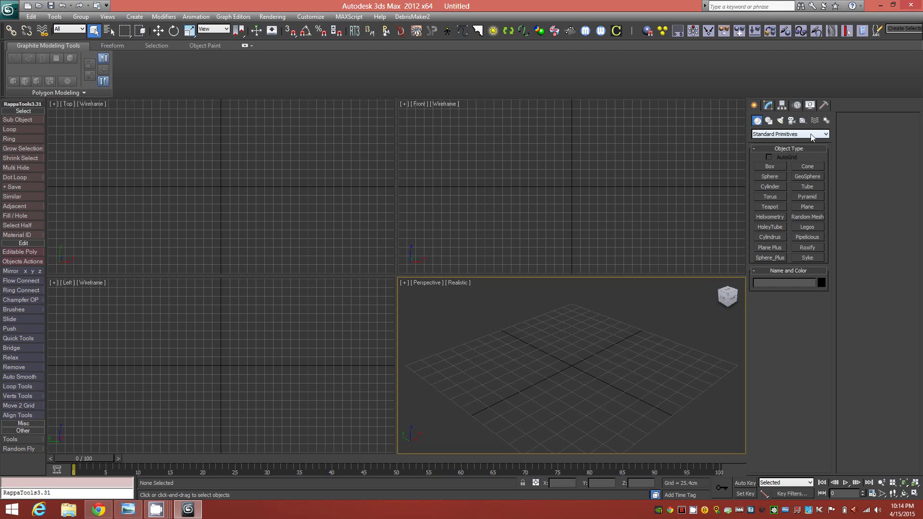
left_click(812, 137)
left_click(801, 146)
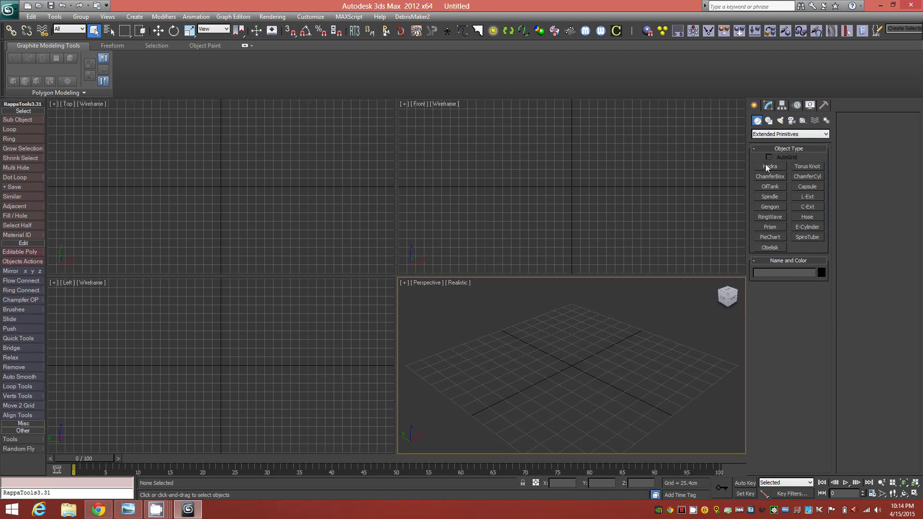
left_click(915, 494)
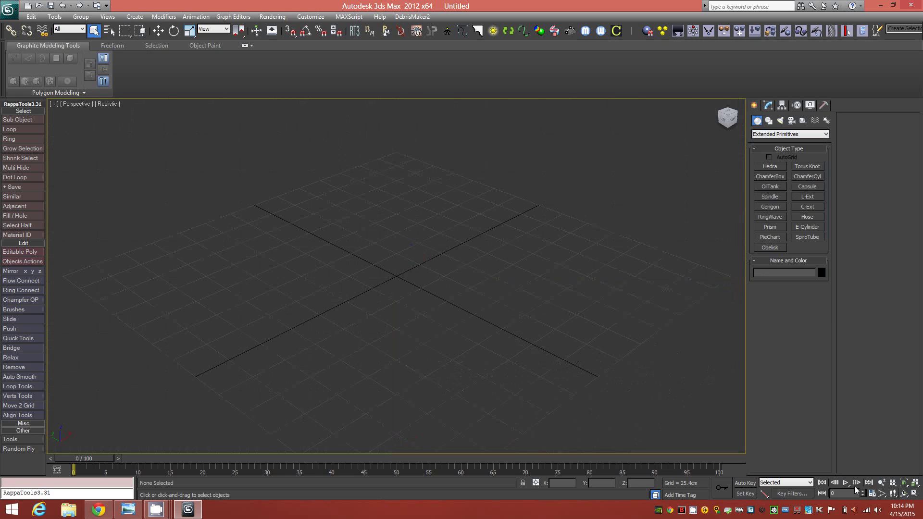
left_click(770, 167)
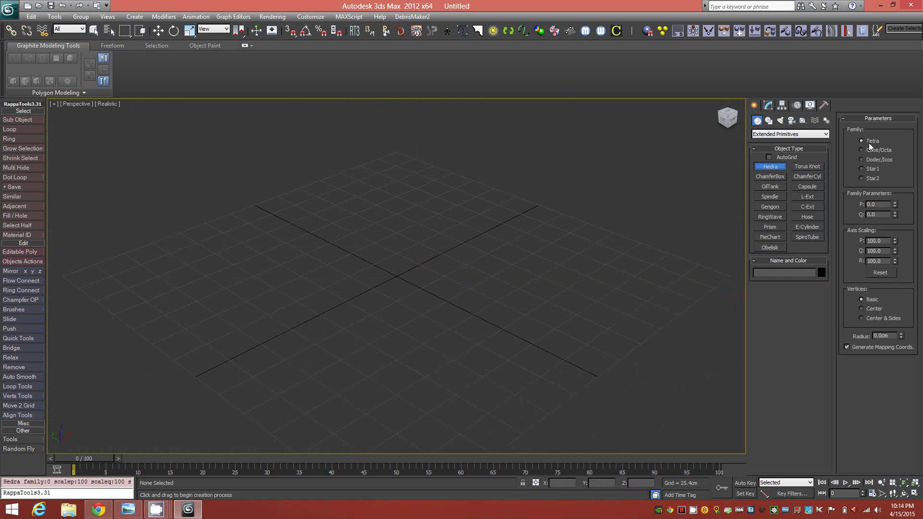
left_click_drag(389, 279, 423, 320)
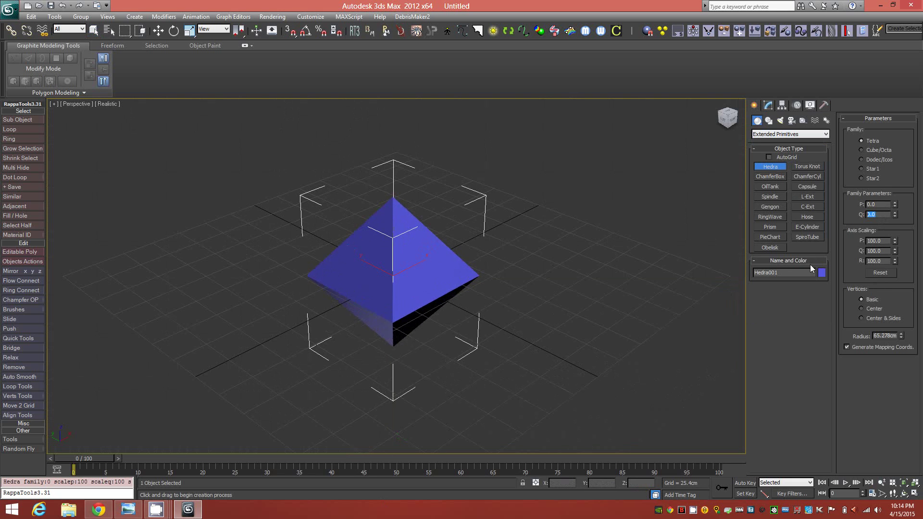
Step: Set the hedra's family parameter Q to 0.7 and add an Edit Poly modifier to it
type("0.7")
key("Return")
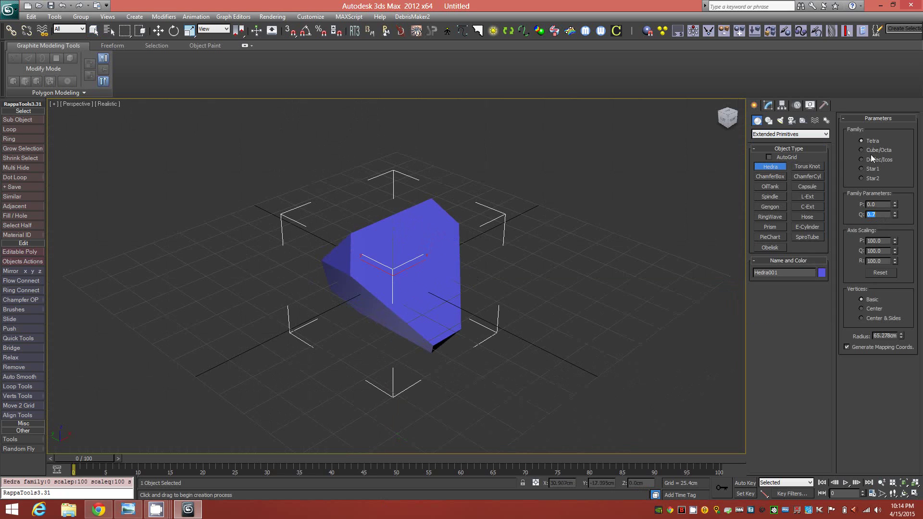
left_click(767, 106)
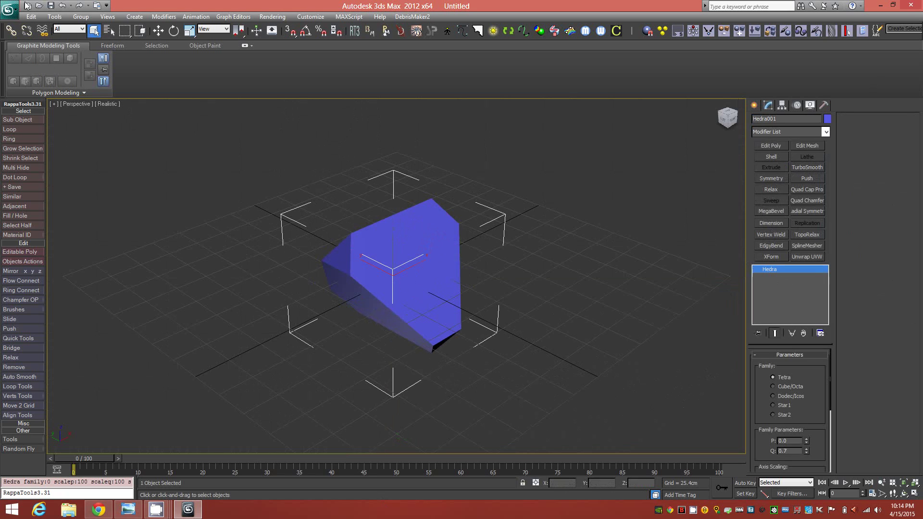
left_click(75, 92)
left_click(72, 129)
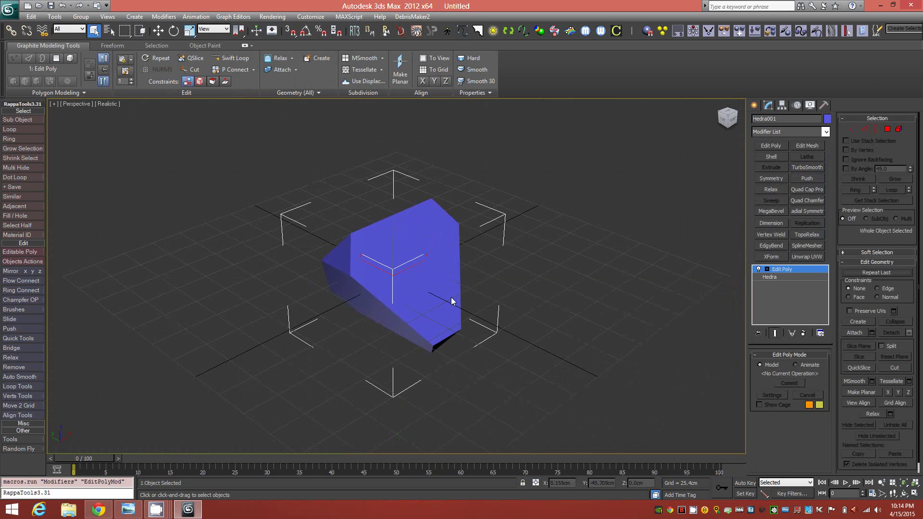
Step: Hide the selection brackets and assign the 01 - Default grey material to the hedra
mouse_move(425, 292)
middle_mouse_down("alt")
mouse_move(437, 295)
mouse_move(411, 296)
middle_mouse_up("alt")
key("j")
key("m")
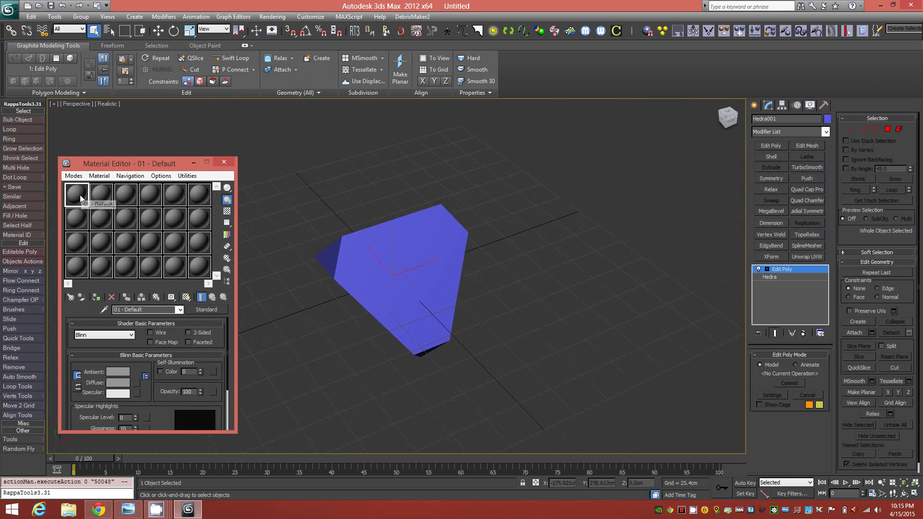
left_click_drag(81, 195, 388, 295)
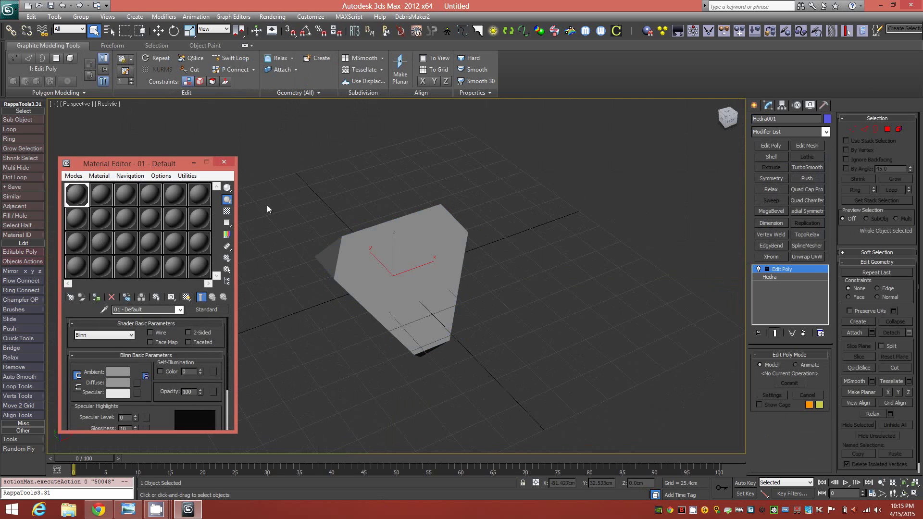
left_click(224, 163)
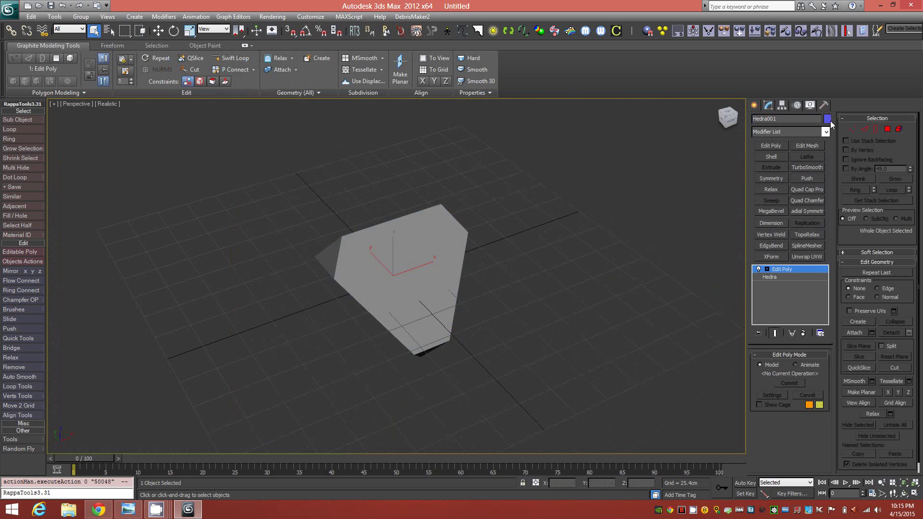
Step: Change the hedra's object color to black
left_click(828, 118)
left_click(535, 274)
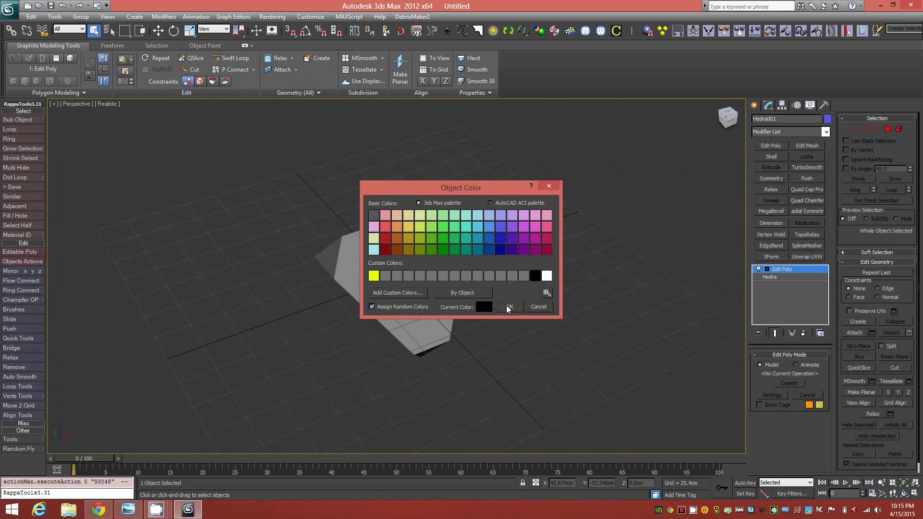
left_click(510, 307)
middle_click_drag(452, 299, 446, 284, "alt")
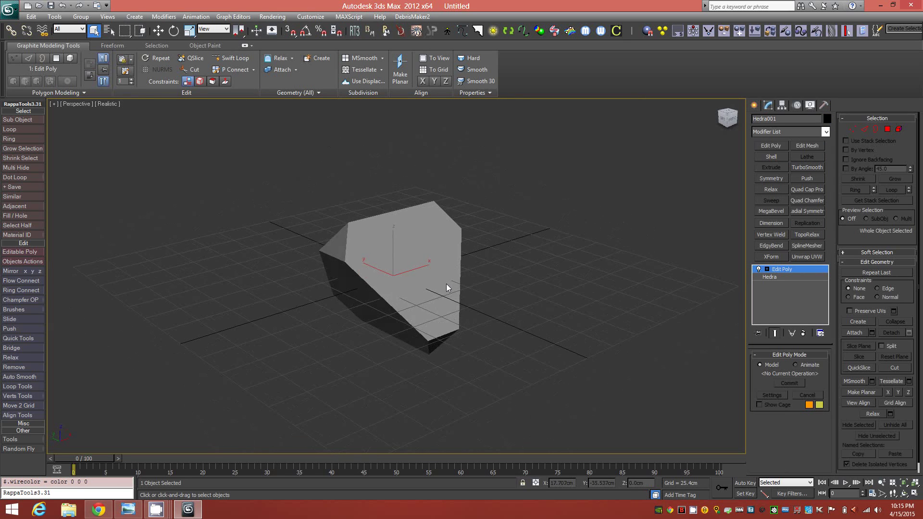
Step: Change the perspective viewport's display style to Shaded
left_click(109, 104)
left_click(141, 128)
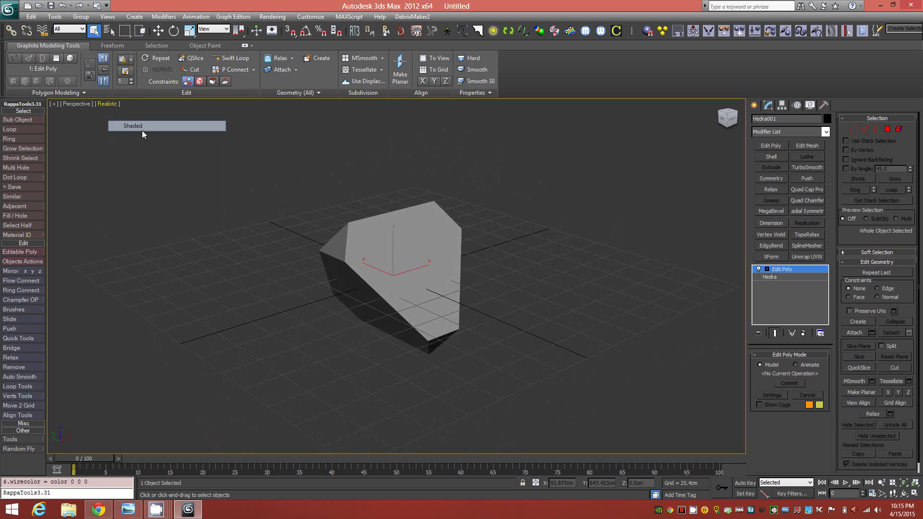
middle_click_drag(422, 259, 446, 257, "alt")
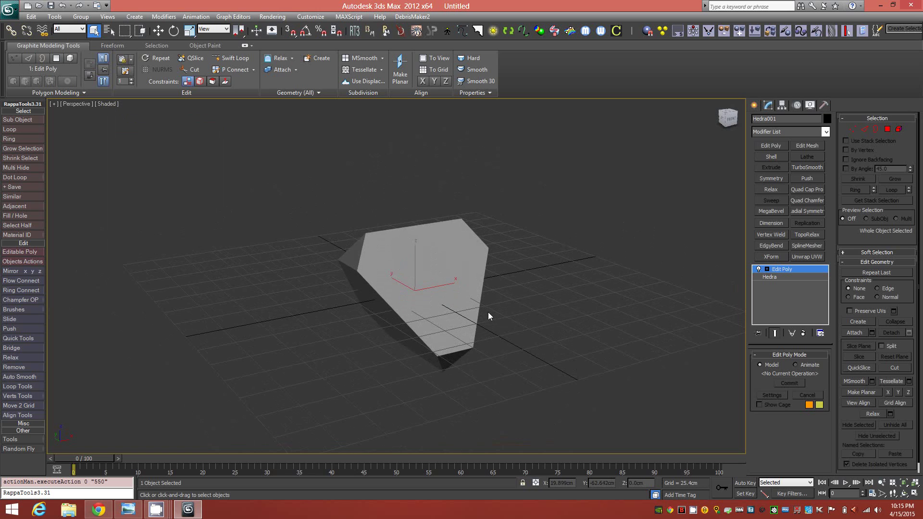
Step: Select the hedra's four large polygons by picking a small triangular face, adding its similar faces and inverting the selection
left_click(887, 132)
left_click(359, 251)
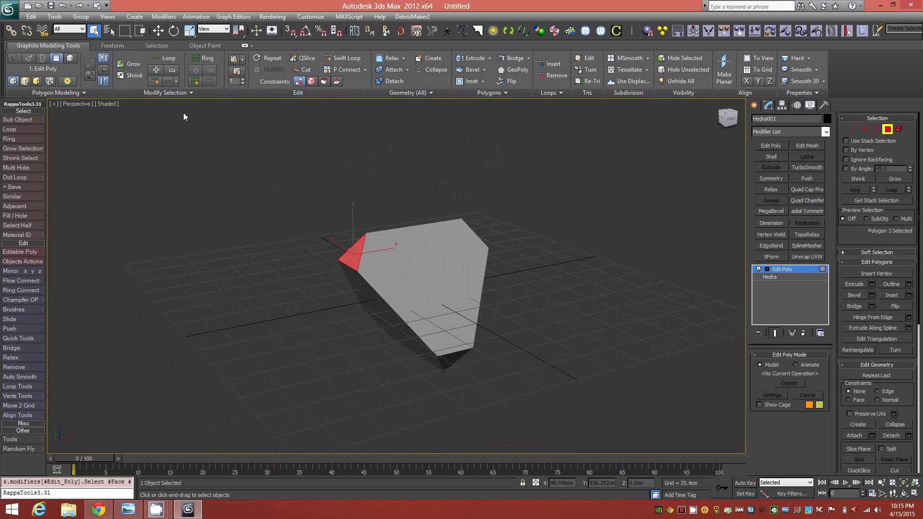
left_click(187, 92)
left_click(153, 119)
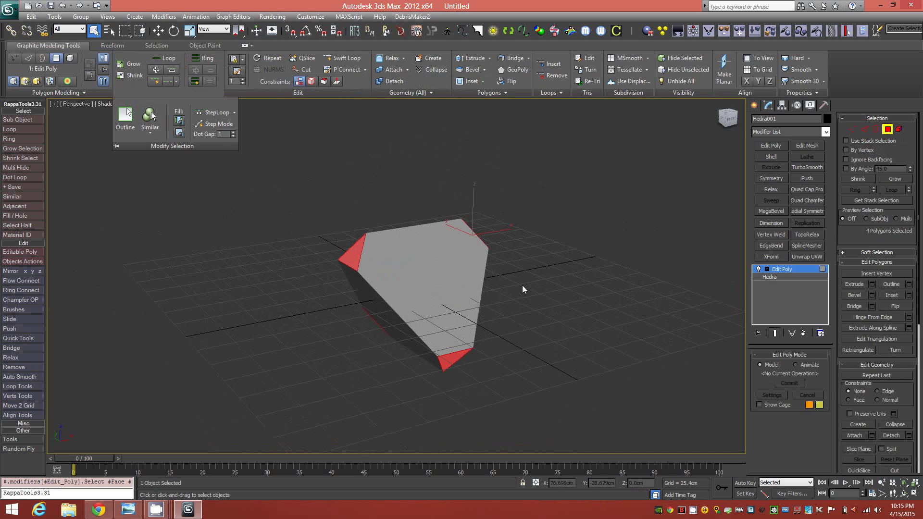
key("Delete")
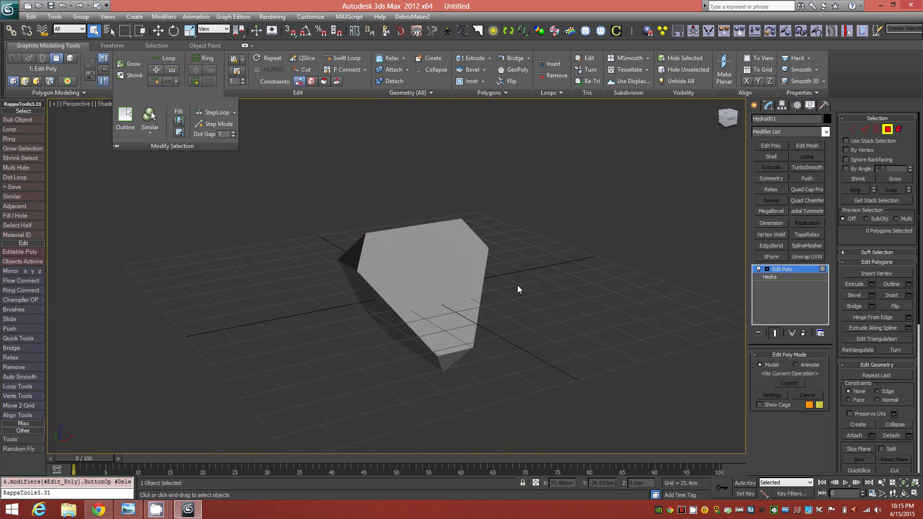
key("ctrl+z")
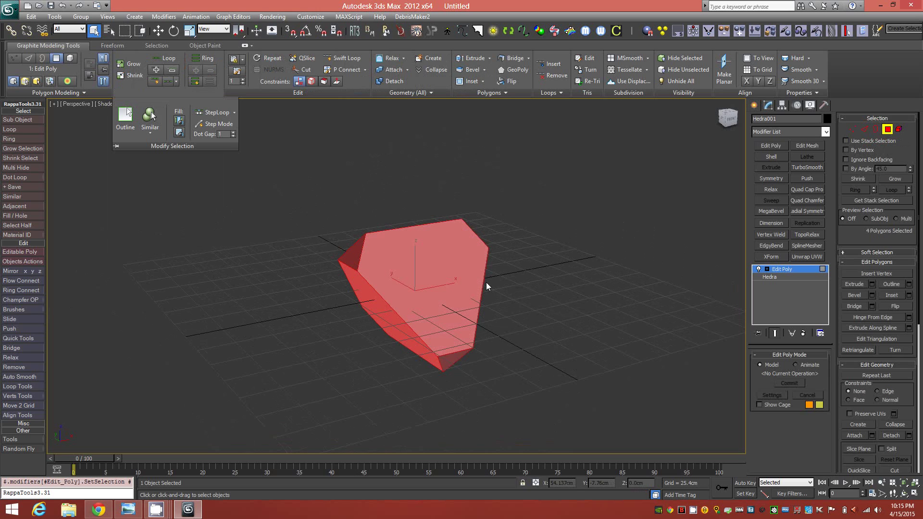
Step: Extrude the four large polygons By Polygon with a height of 79.18 cm
left_click(472, 59)
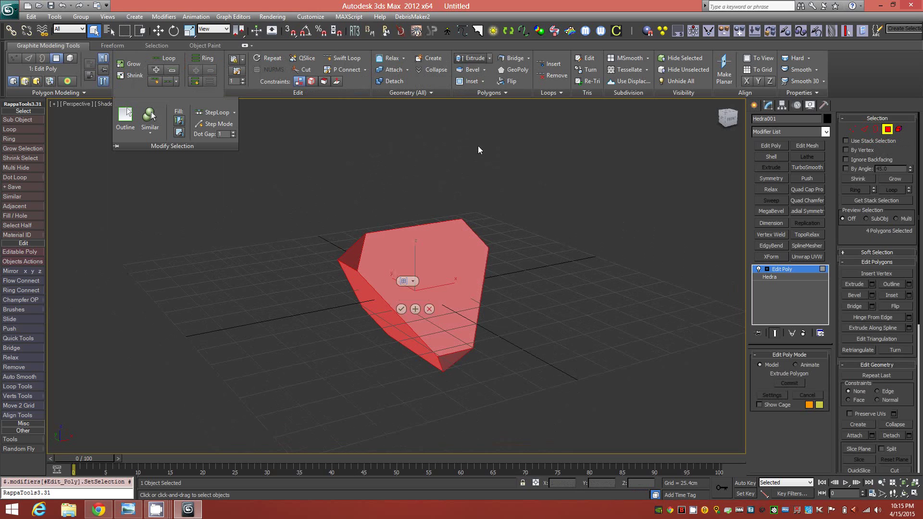
left_click(412, 282)
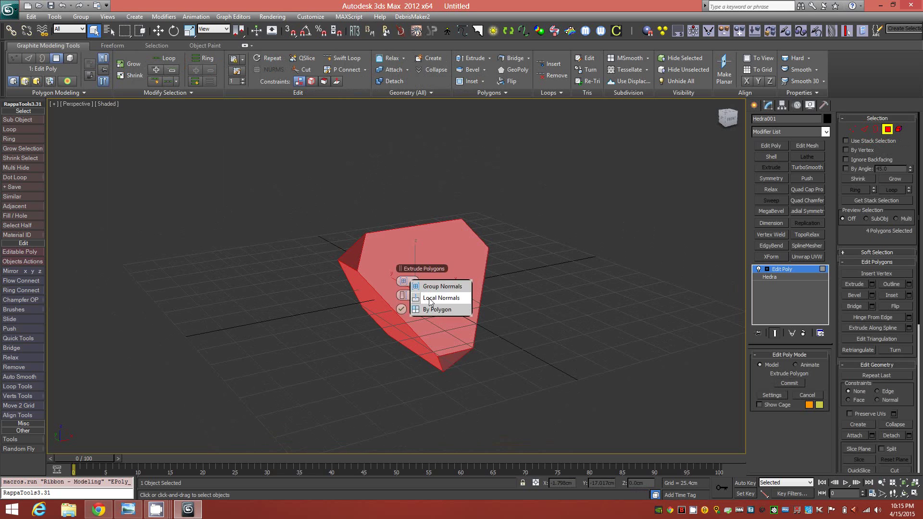
left_click(434, 312)
left_click_drag(407, 297, 538, 292)
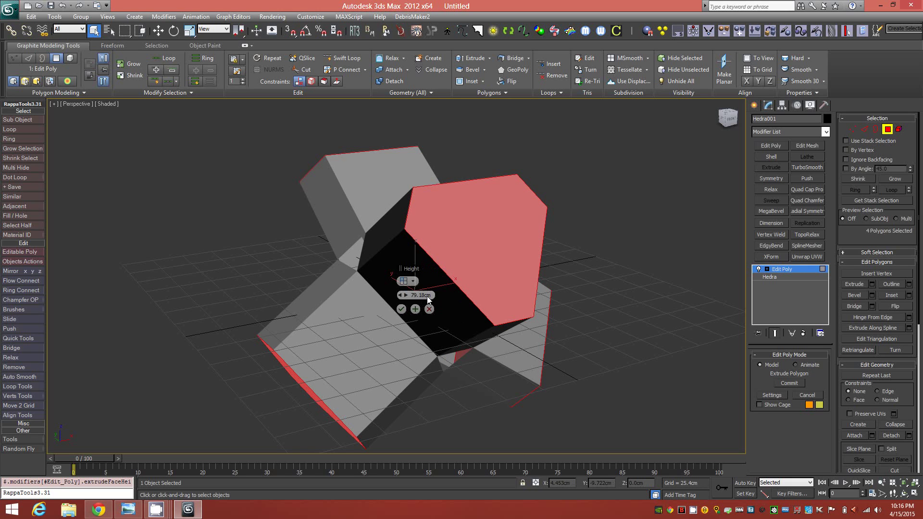
left_click(402, 309)
middle_click_drag(443, 342, 425, 314, "alt")
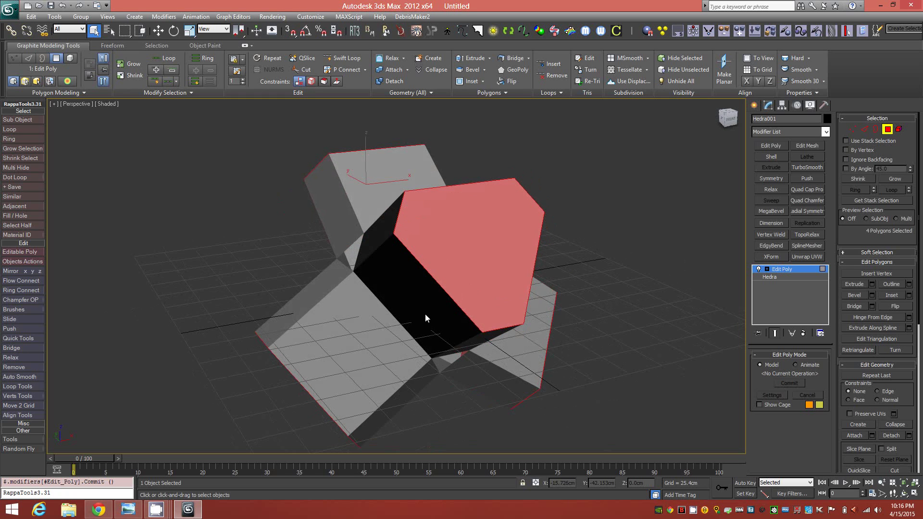
Step: Invert the polygon selection and delete everything except the four extruded end caps
key("ctrl+i")
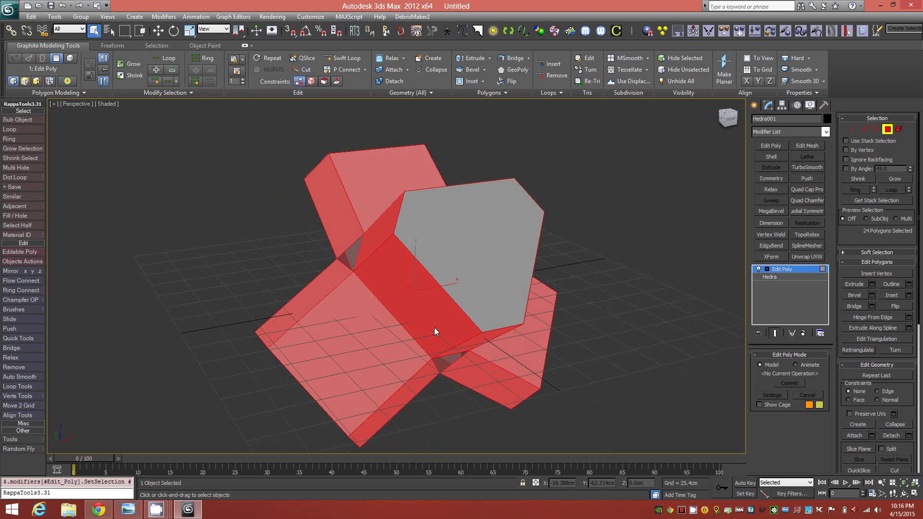
key("Delete")
middle_click_drag(435, 333, 454, 318, "alt")
Step: Select all four remaining polygons at the polygon sub-object level
left_click(865, 129)
middle_click_drag(425, 246, 482, 288, "alt")
key("4")
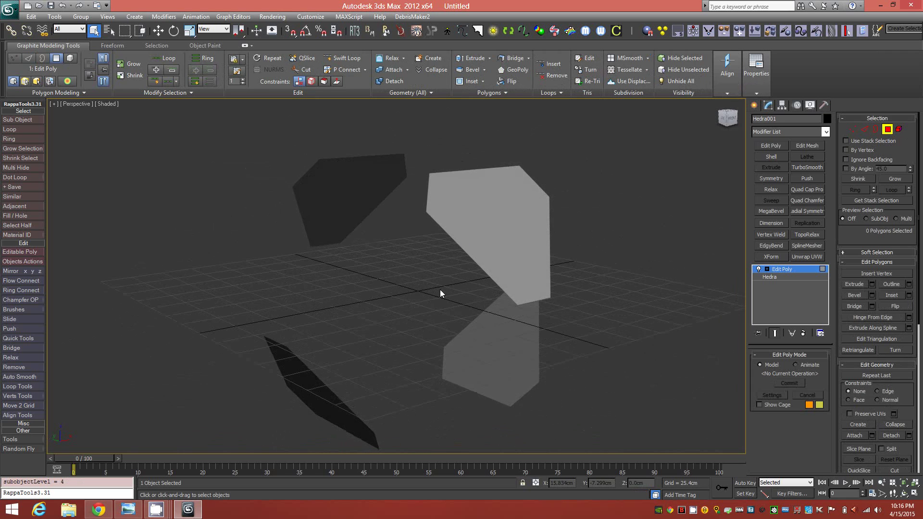
middle_click_drag(440, 290, 440, 299, "alt")
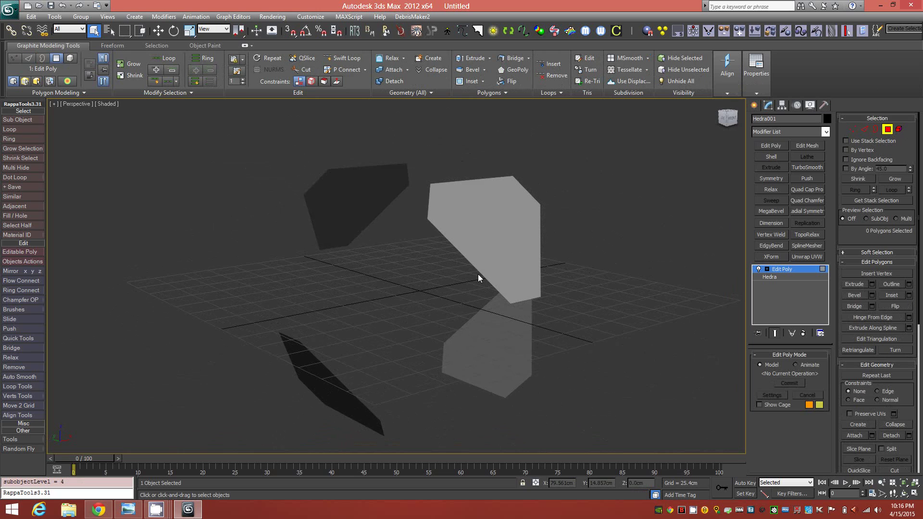
key("ctrl+a")
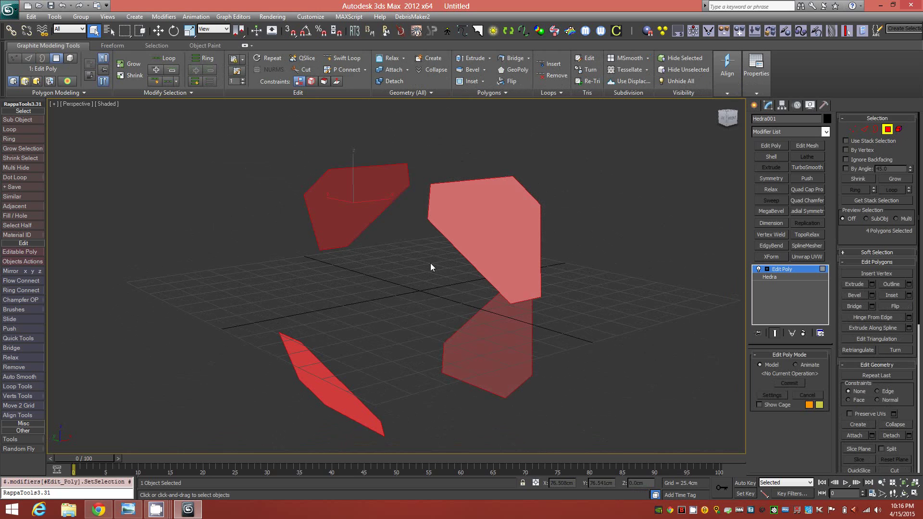
Step: Set the reference coordinate system to Local, then activate Rotate with relative offset transform entry
left_click(226, 30)
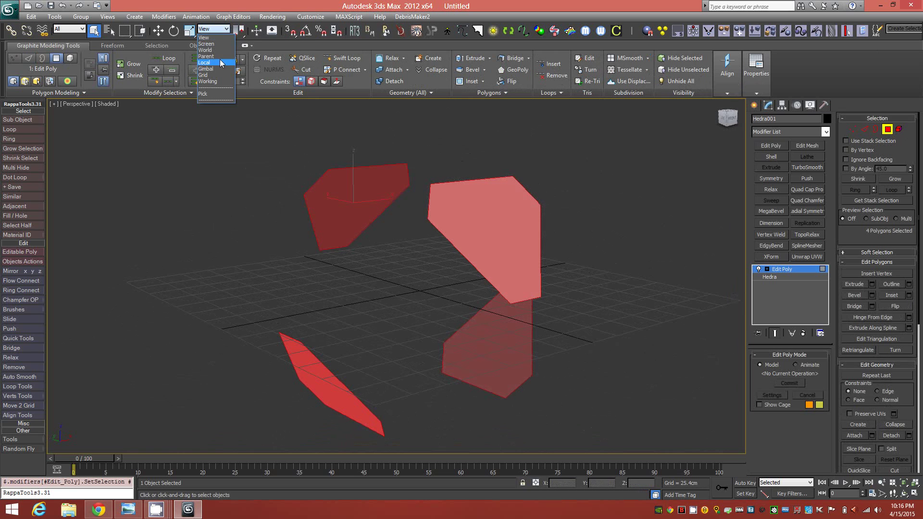
left_click(220, 63)
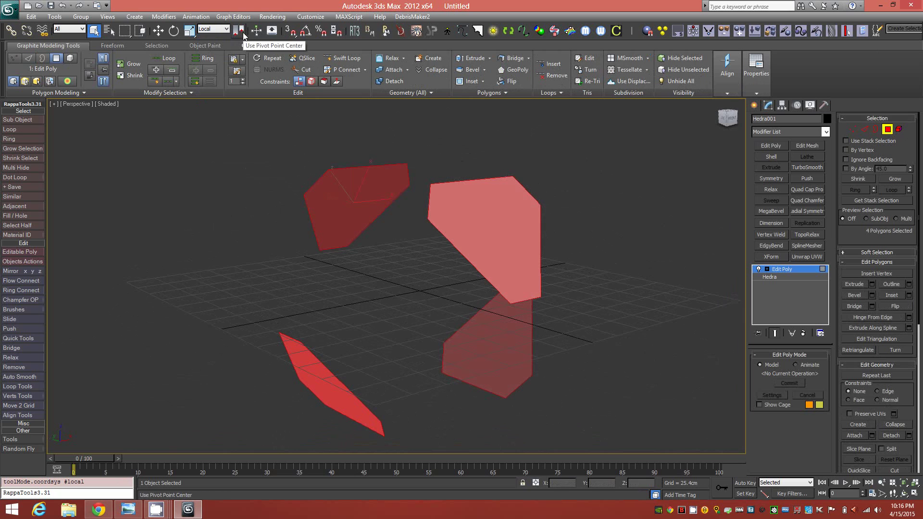
left_click_drag(244, 36, 241, 64)
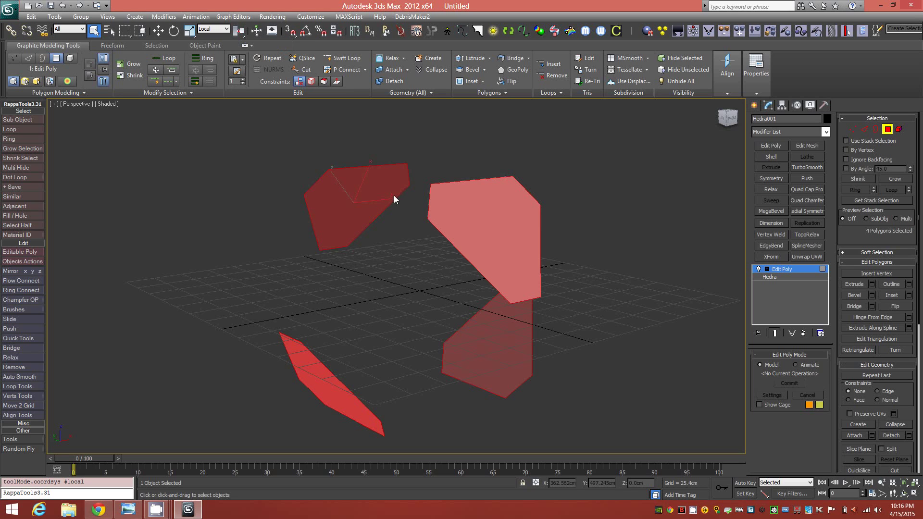
left_click(535, 483)
key("e")
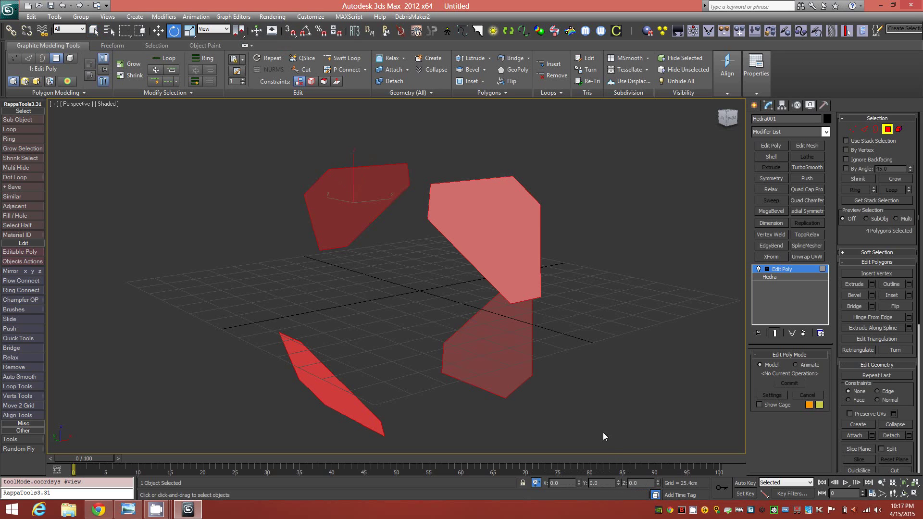
Step: Try rotating the four polygons 35 degrees about Z in the View coordinate system, and undo the rotation
double_click(640, 483)
type("35")
key("Return")
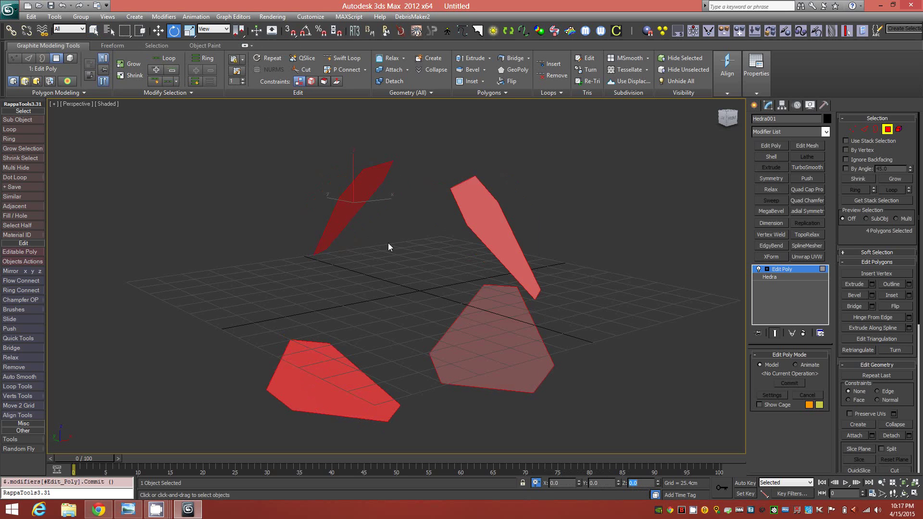
left_click(222, 29)
left_click(207, 37)
left_click_drag(427, 303, 423, 270)
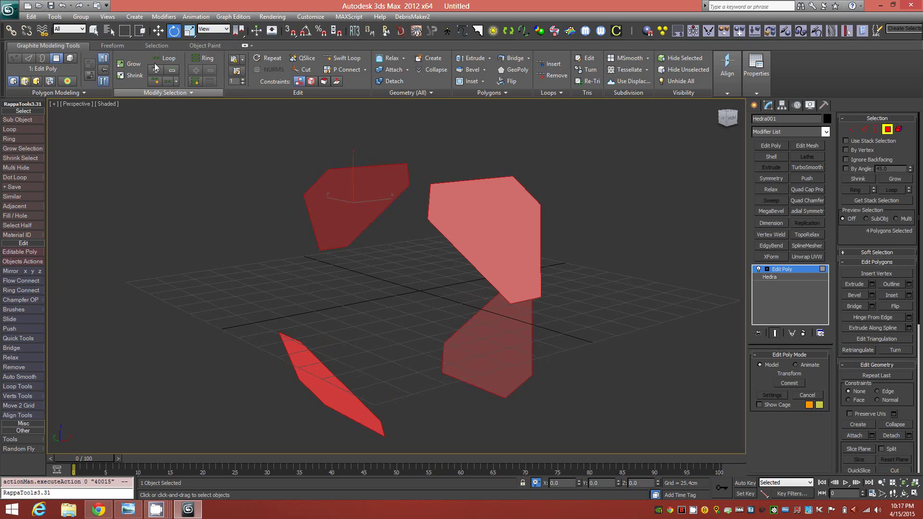
Step: Set the Rotate tool's coordinate system to Local and rotate the four polygons 35 degrees about their local Z axes
left_click(214, 28)
left_click(217, 64)
left_click_drag(239, 30, 241, 62)
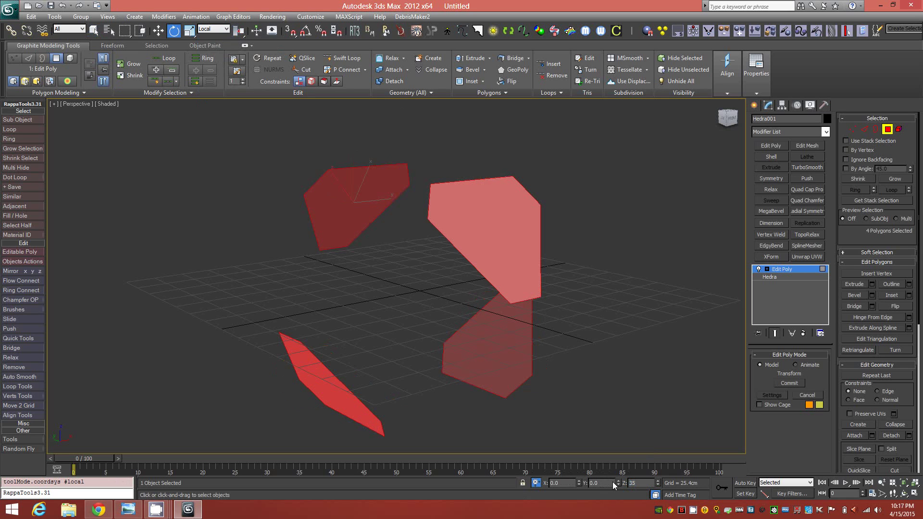
key("Return")
middle_click_drag(503, 319, 475, 337, "alt")
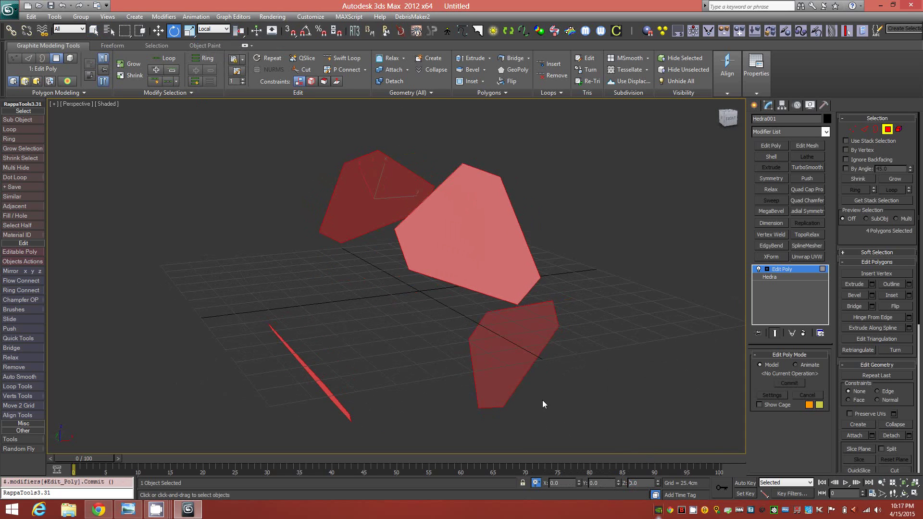
Step: At the edge sub-object level, bridge the facing short edges of two of the rotated polygons with a first connecting strip
middle_click_drag(510, 333, 486, 333, "alt")
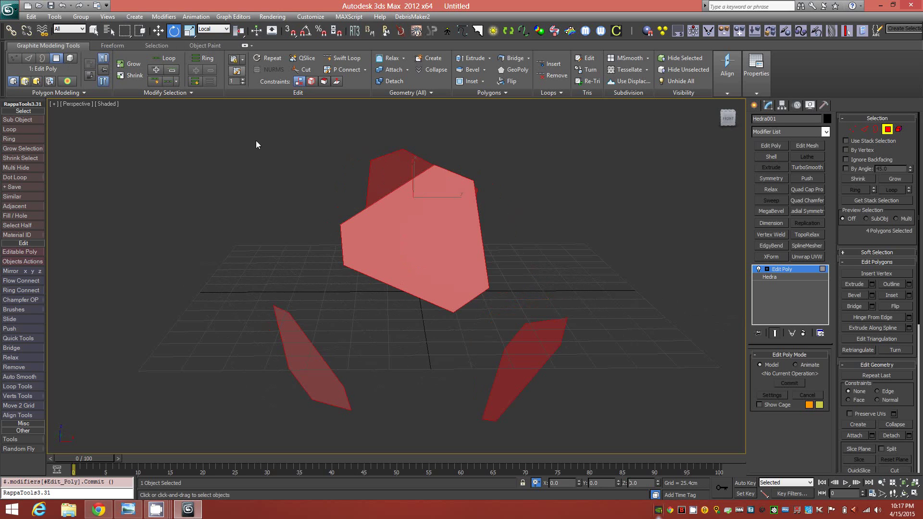
middle_click_drag(425, 300, 457, 299, "alt")
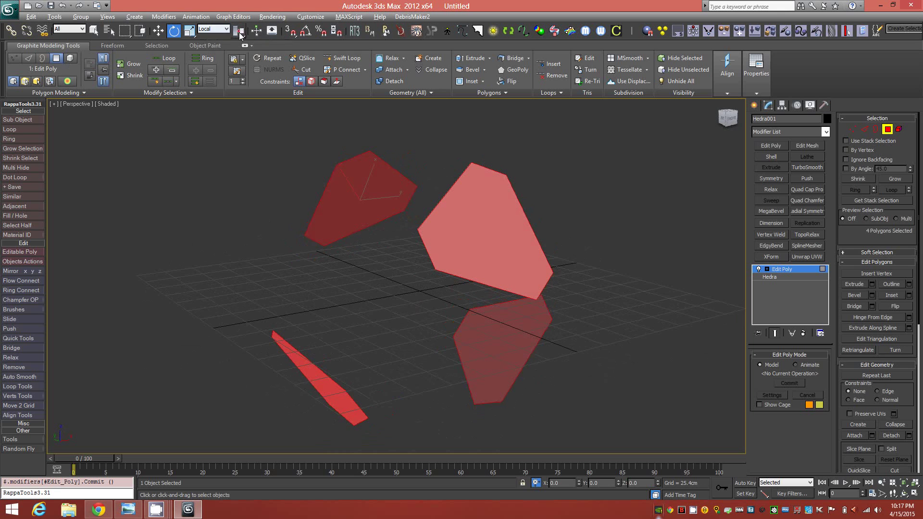
middle_click_drag(455, 270, 461, 244, "alt")
middle_click_drag(517, 271, 539, 272, "alt")
left_click(866, 129)
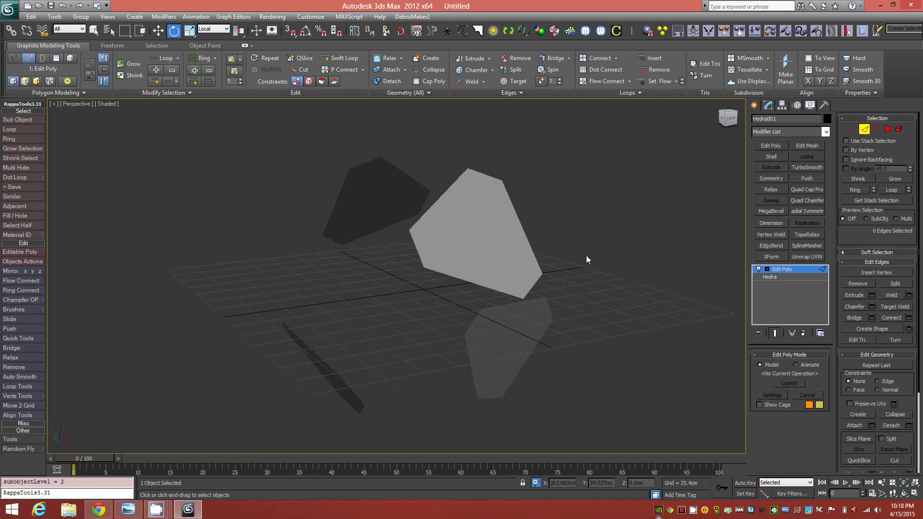
middle_click_drag(449, 261, 524, 258, "alt")
left_click(340, 276)
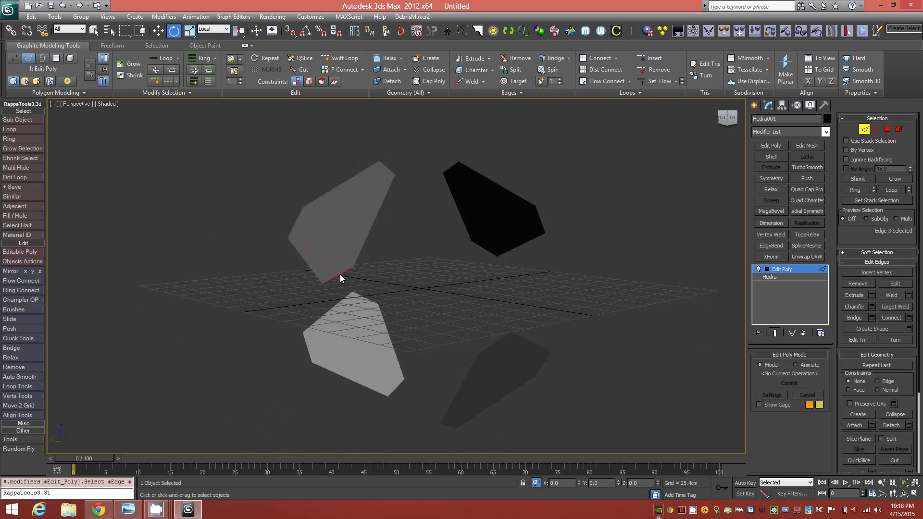
left_click(494, 343, "ctrl")
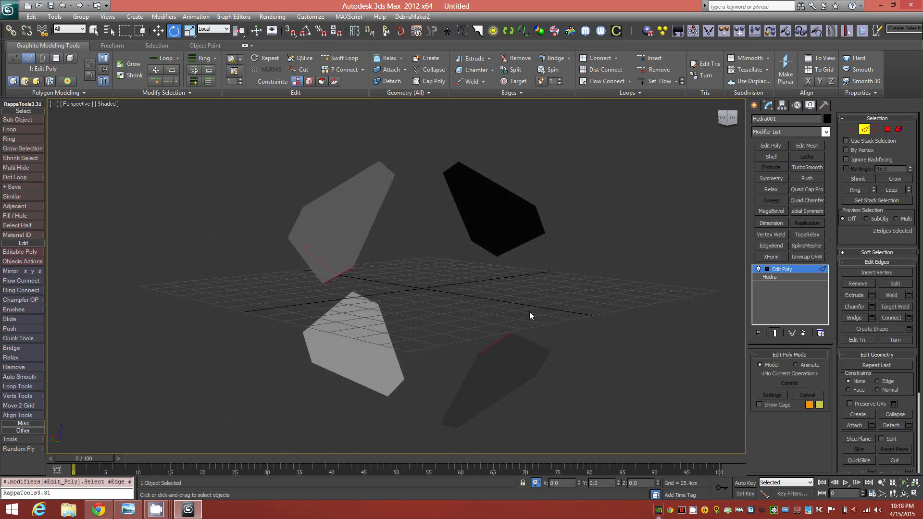
left_click(557, 59)
Step: Bridge the free short edge of the lower dark polygon to the facing short edge of the upper light polygon
middle_click_drag(572, 250, 480, 395, "alt")
left_click(451, 388)
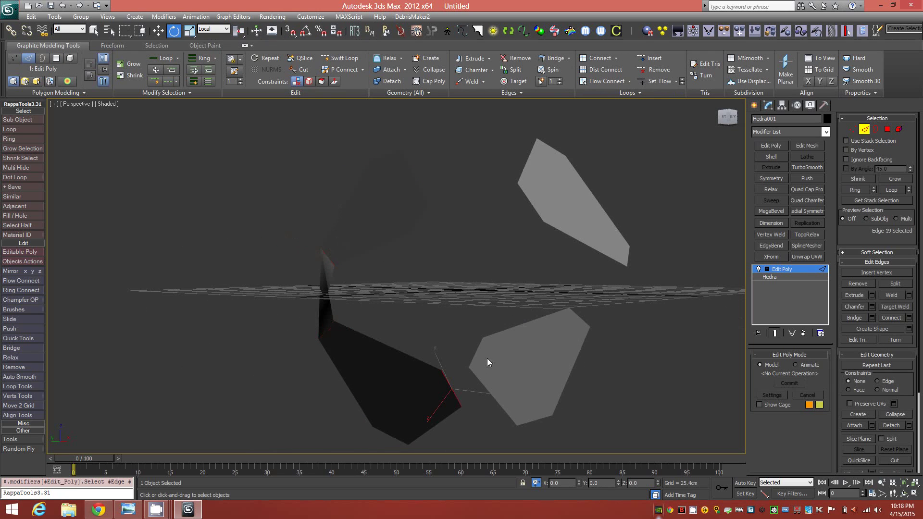
left_click(529, 201, "ctrl")
left_click(553, 59)
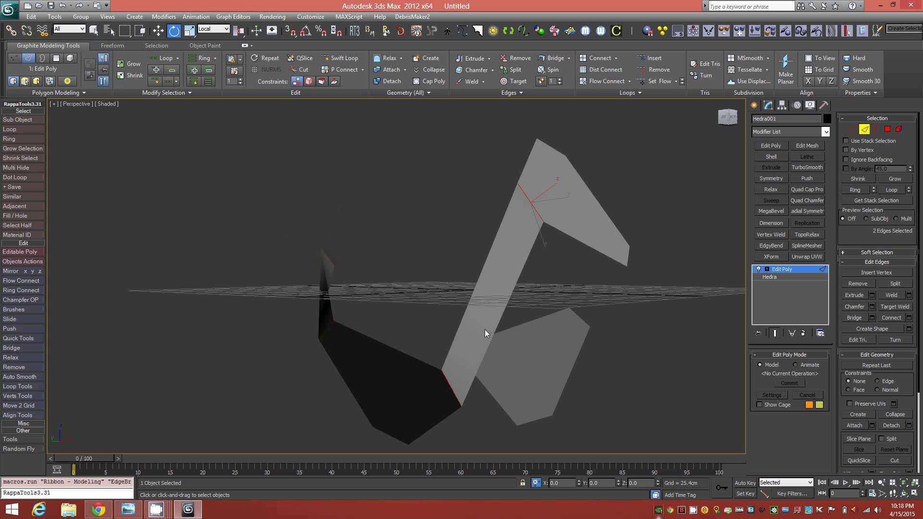
Step: Bridge a short edge of the other upper polygon to the nearest short edge of the still unconnected lower polygon
middle_click_drag(379, 295, 456, 304, "alt")
middle_click_drag(537, 271, 460, 153, "alt")
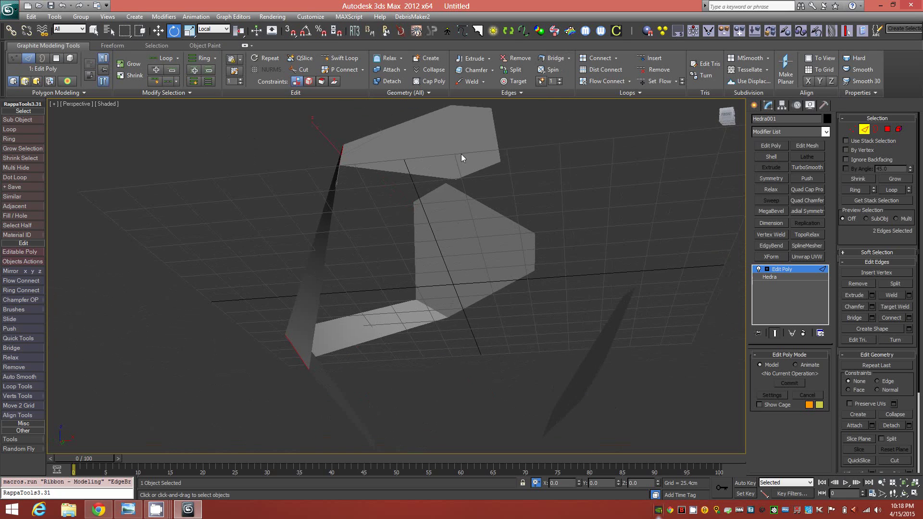
left_click(482, 170)
middle_click_drag(542, 245, 528, 296, "alt")
left_click(528, 297)
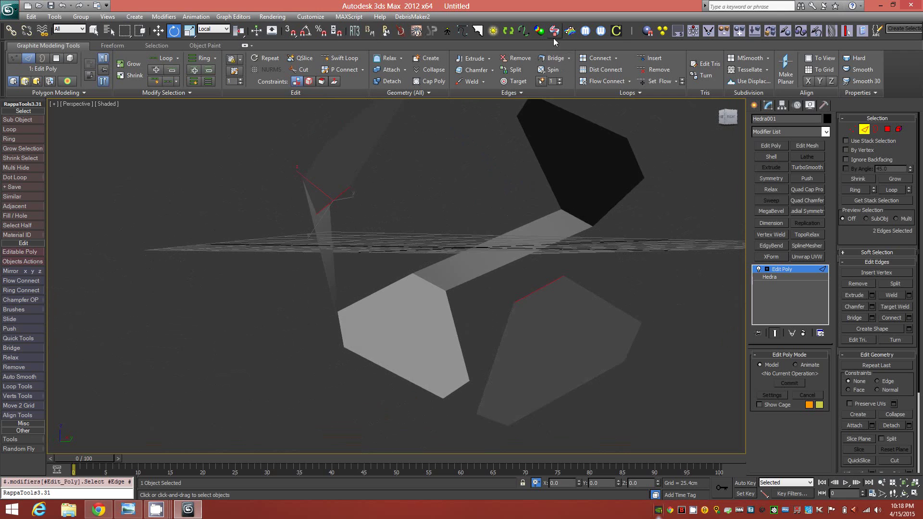
left_click(556, 59)
Step: Bridge the open short edge of the large upper polygon to the open short edge of the lower polygon opposite it
middle_click_drag(573, 249, 564, 279, "alt")
left_click(462, 314)
middle_click_drag(506, 282, 558, 203, "alt")
left_click(566, 187, "ctrl")
middle_click_drag(569, 234, 608, 279, "alt")
left_click(553, 57)
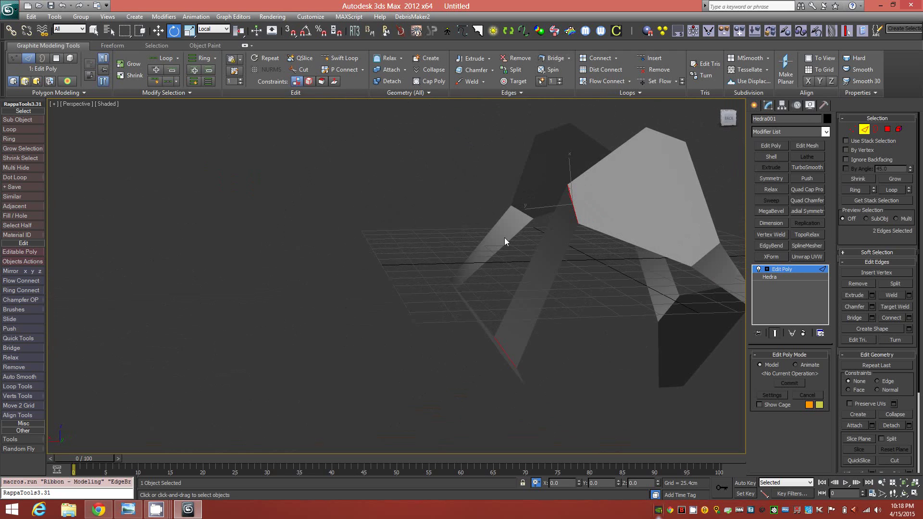
Step: Bridge the next pair of open short edges across the upper gap between two polygons
middle_click_drag(598, 227, 652, 294, "alt")
left_click(621, 276)
middle_click_drag(548, 201, 598, 184, "alt")
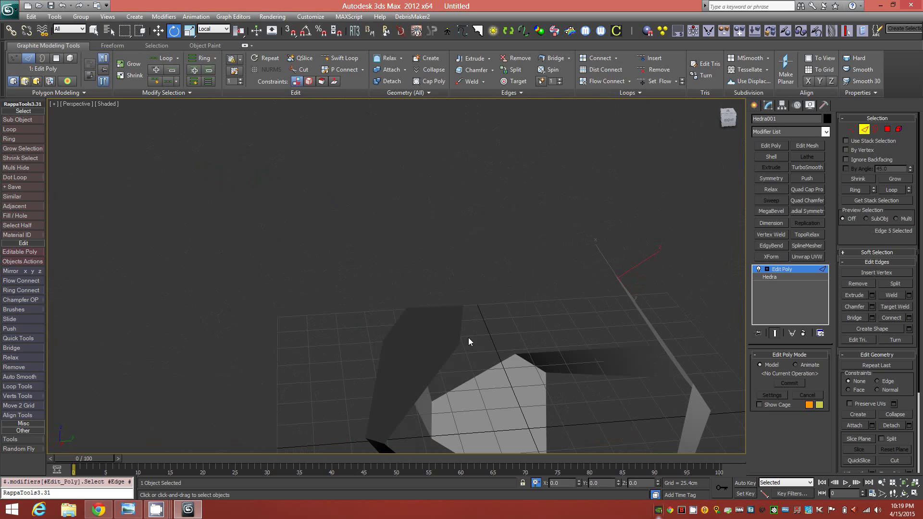
left_click(462, 325, "ctrl")
left_click(564, 59)
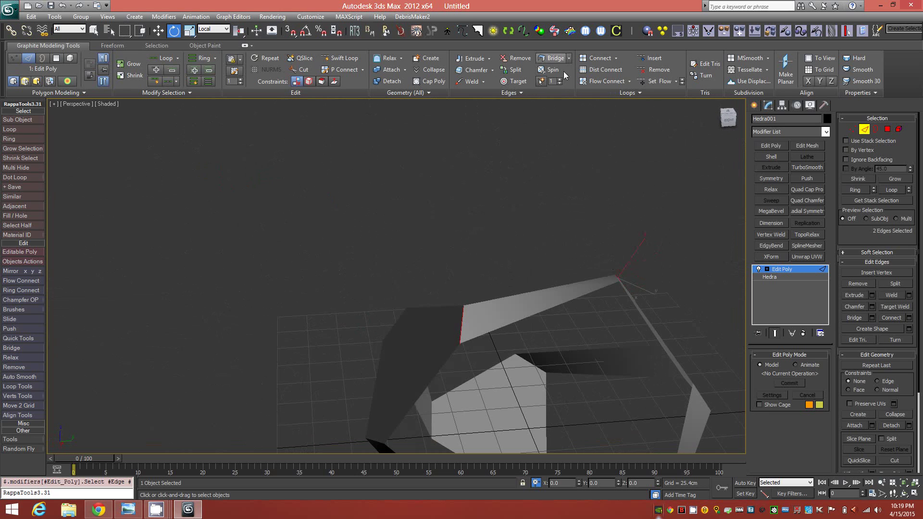
Step: Bridge the last two open short edges on the underside to close the framework
middle_click_drag(626, 317, 553, 323, "alt")
left_click(550, 238)
left_click(423, 317, "ctrl")
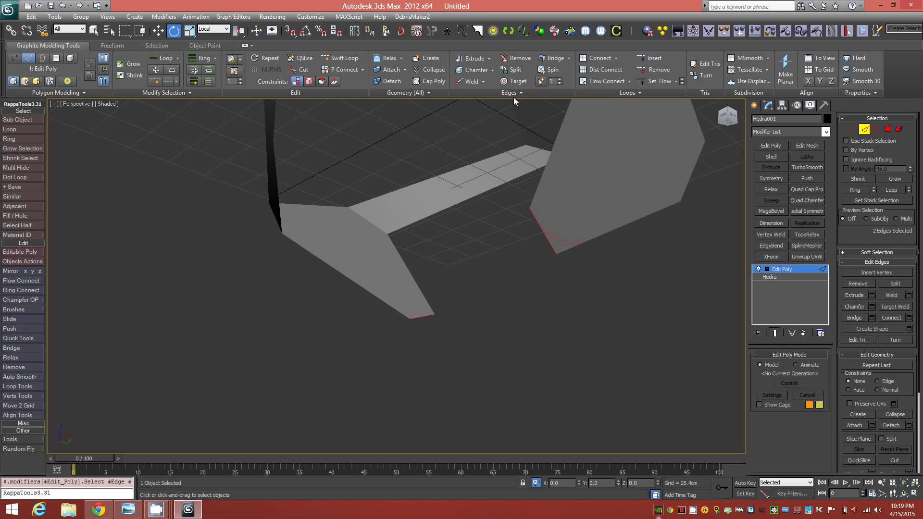
left_click(553, 59)
middle_click_drag(587, 194, 567, 250, "alt")
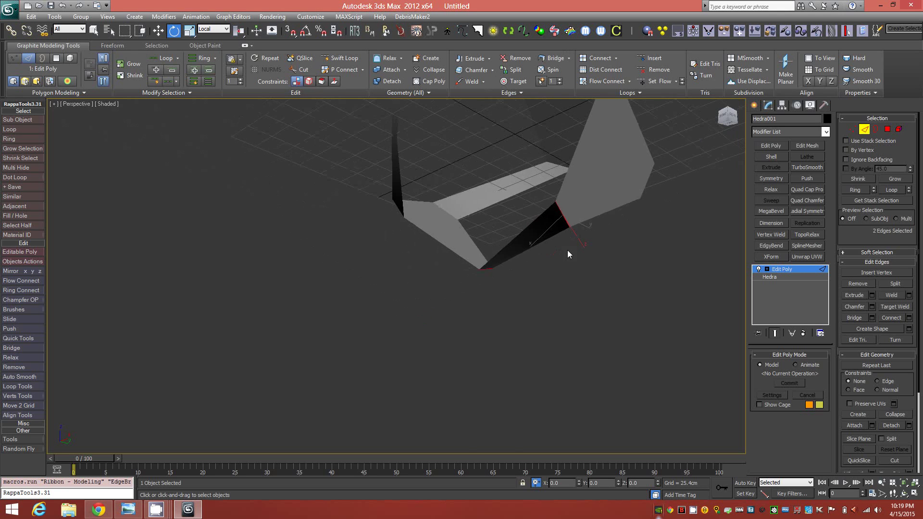
Step: At the polygon sub-object level, select the three bridge strips around the large front polygon to examine how they twist
middle_click_drag(564, 166, 552, 284, "alt")
middle_click_drag(645, 215, 480, 290, "alt")
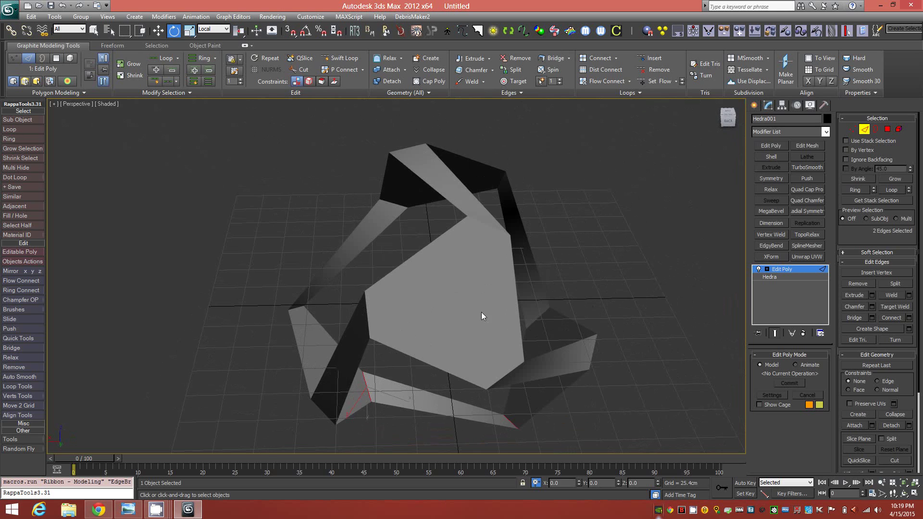
left_click(888, 129)
left_click(457, 202)
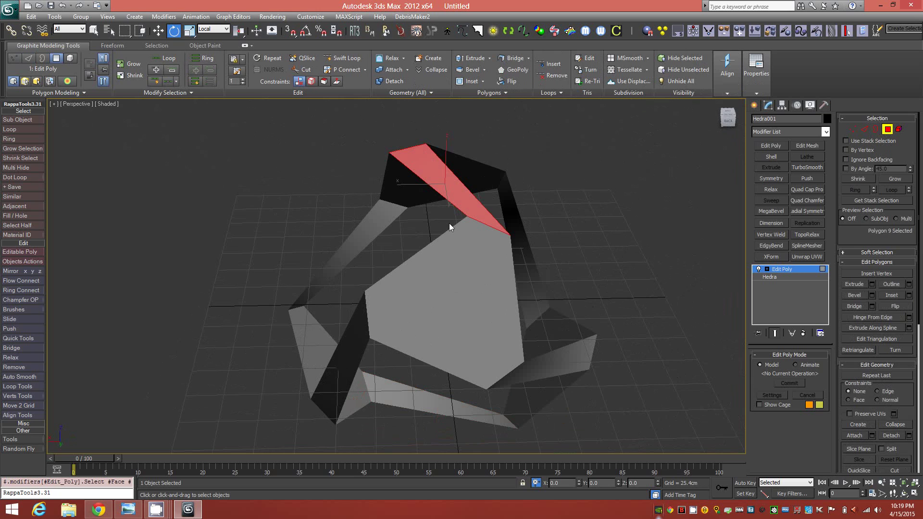
left_click(347, 342, "ctrl")
left_click(565, 367, "ctrl")
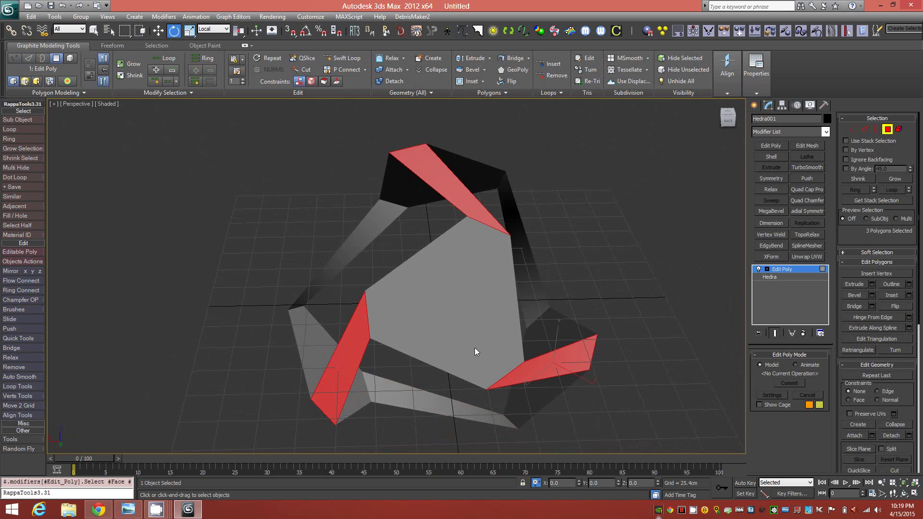
Step: Select the three bridge strips around another large face, inspect the connections from several sides, and clear the selection
middle_click_drag(559, 349, 555, 304, "alt")
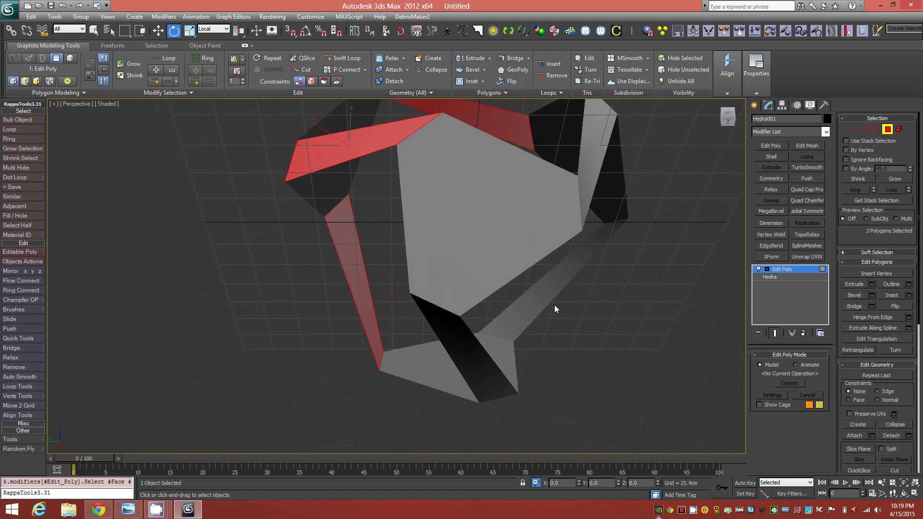
left_click(593, 163)
left_click(461, 347, "ctrl")
left_click(390, 134, "ctrl")
middle_click_drag(405, 212, 394, 220, "alt")
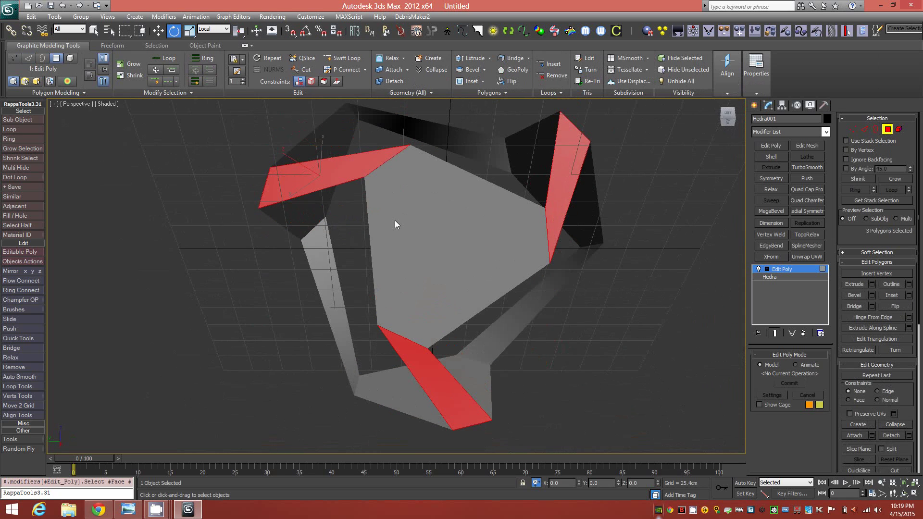
middle_click_drag(571, 291, 508, 289, "alt")
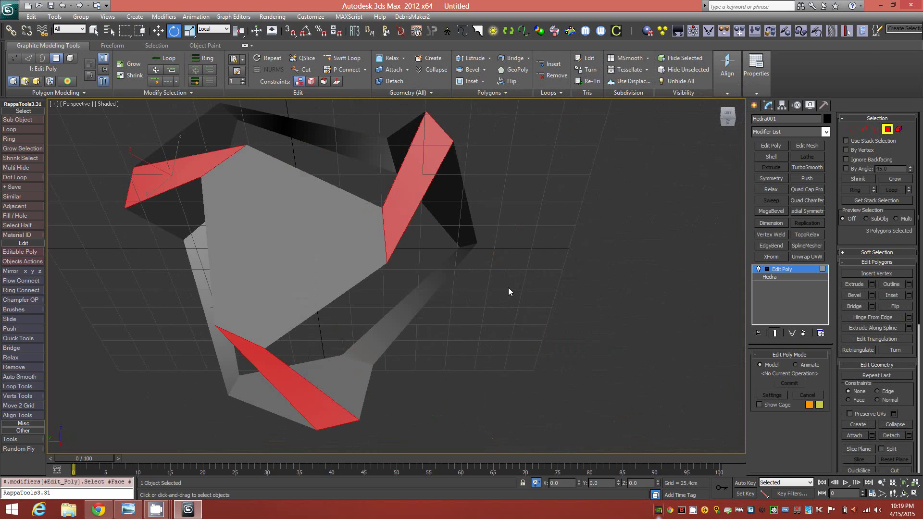
middle_click_drag(367, 293, 468, 304, "alt")
middle_click_drag(553, 315, 462, 300, "alt")
scroll(463, 299, "down", 5)
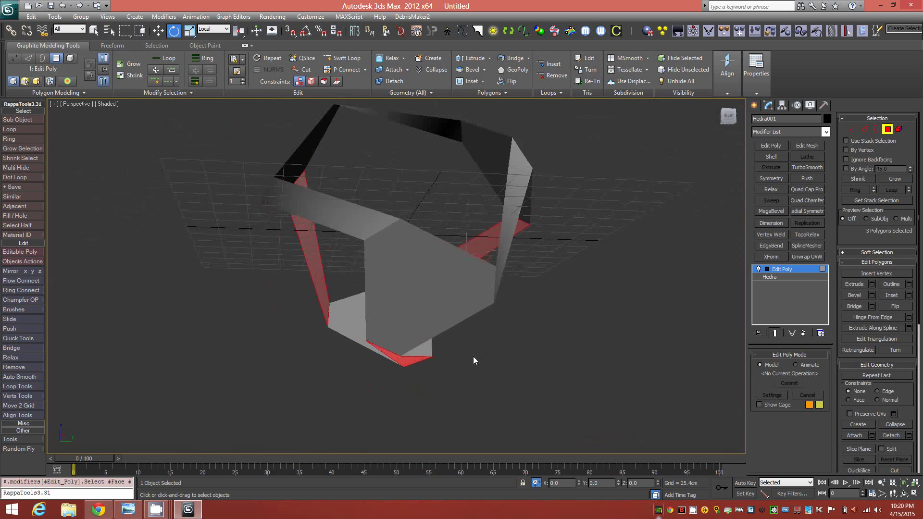
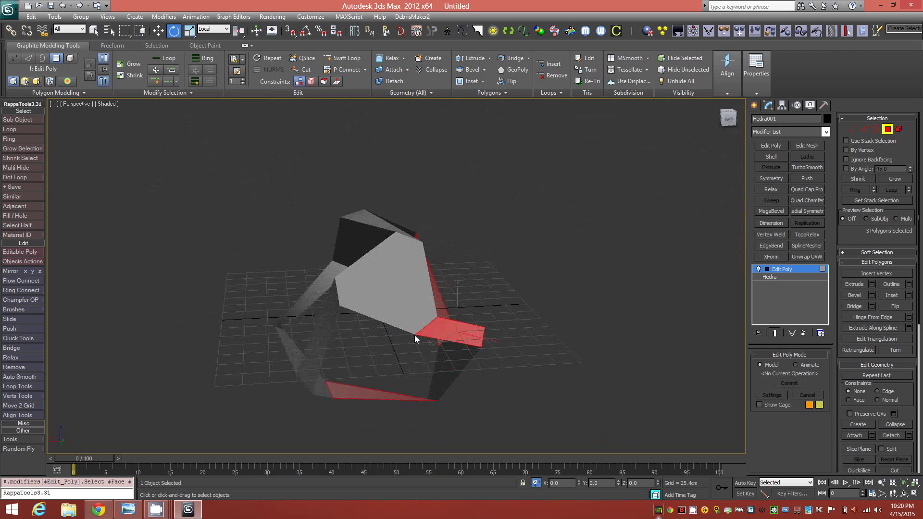
left_click(495, 275)
mouse_move(494, 275)
middle_mouse_down("alt")
mouse_move(528, 275)
mouse_move(506, 282)
middle_mouse_up("alt")
middle_click_drag(451, 310, 540, 308)
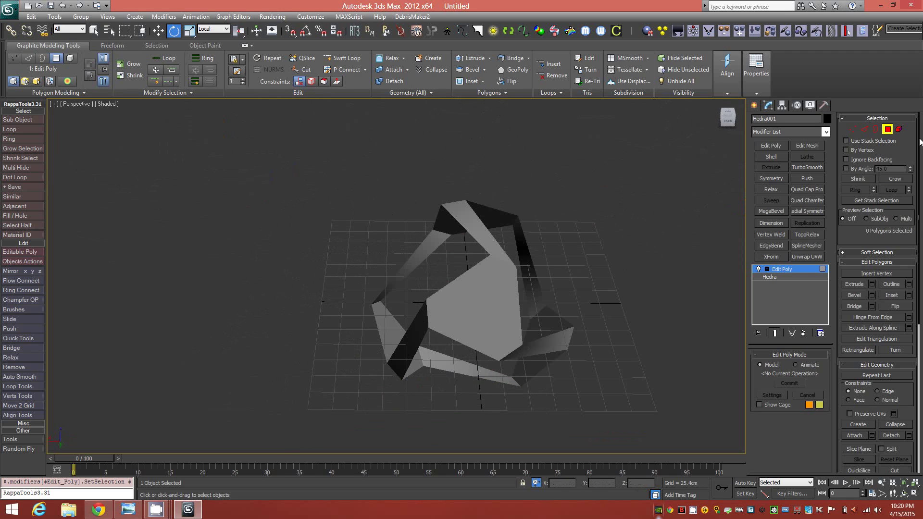
Step: Leave the sub-object level, add a TurboSmooth modifier to the whole object, and display its edged faces
key("4")
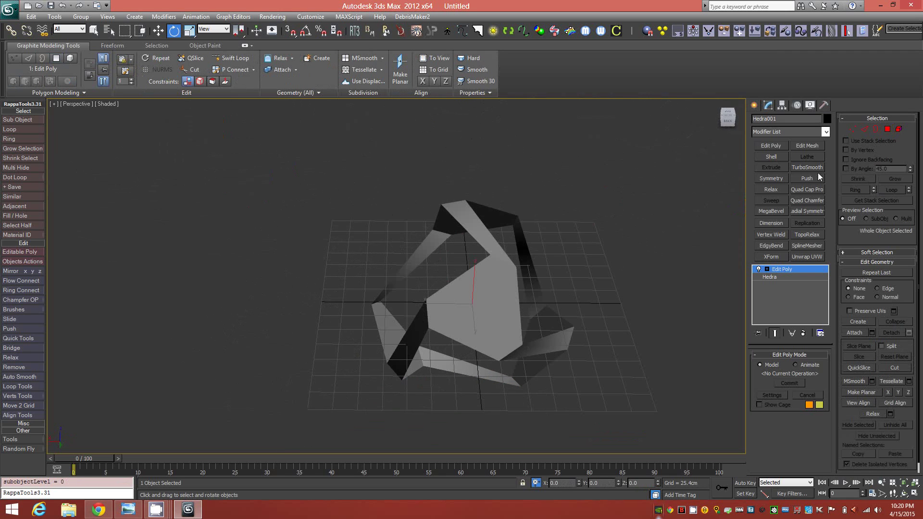
left_click(811, 167)
mouse_move(501, 285)
middle_mouse_down("alt")
mouse_move(533, 279)
mouse_move(507, 325)
mouse_move(474, 325)
mouse_move(483, 326)
middle_mouse_up("alt")
key("F4")
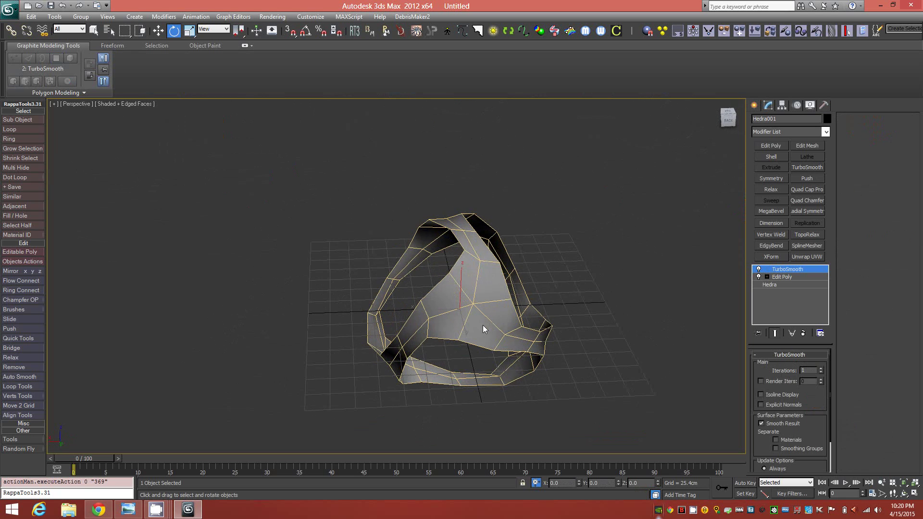
Step: Add a Spherify modifier above the TurboSmooth, followed by a second TurboSmooth modifier on top
left_click(826, 132)
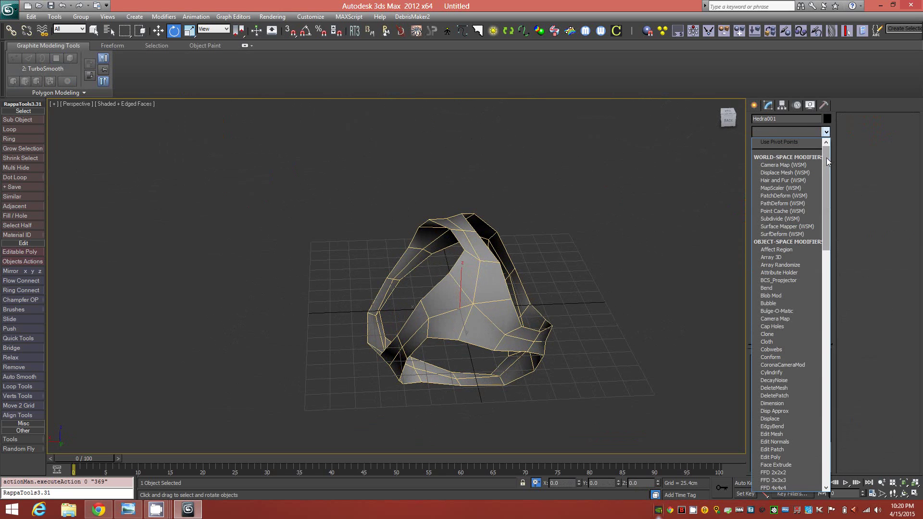
left_click_drag(827, 161, 827, 380)
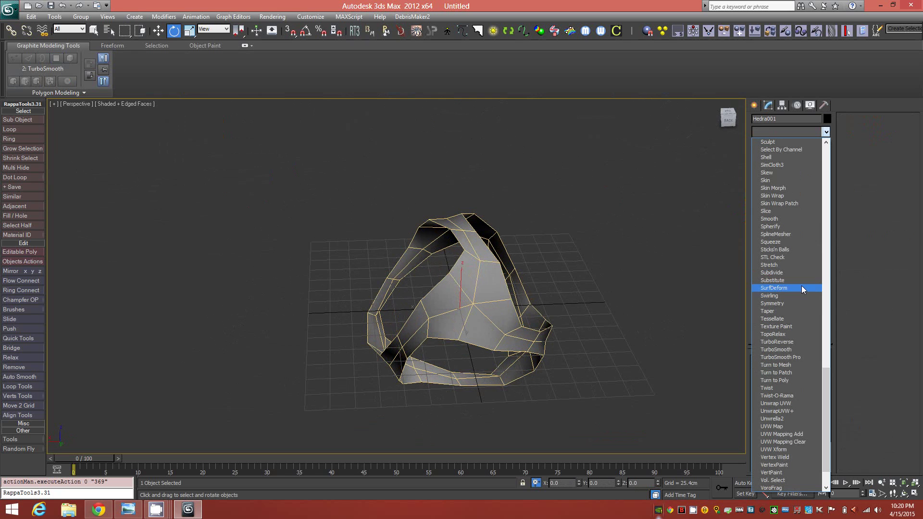
left_click(790, 227)
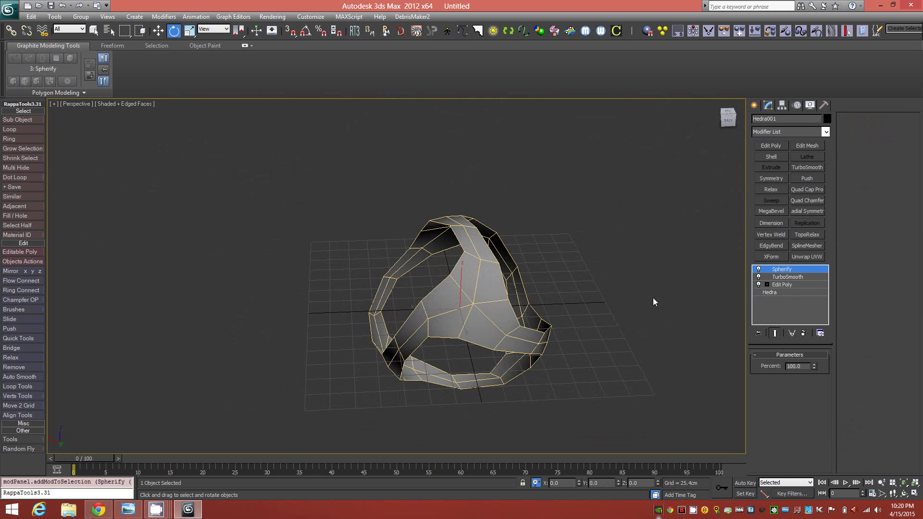
middle_click_drag(653, 302, 563, 289, "alt")
left_click(819, 167)
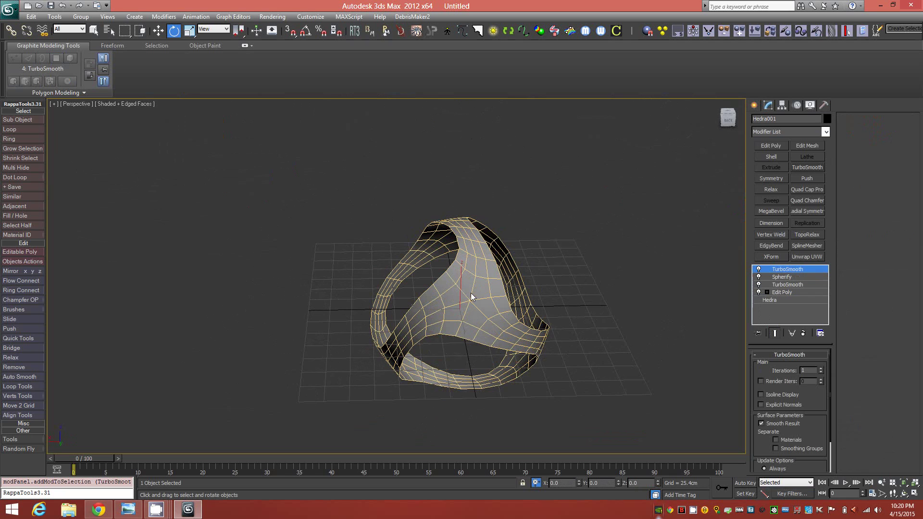
middle_click_drag(472, 297, 481, 301, "alt")
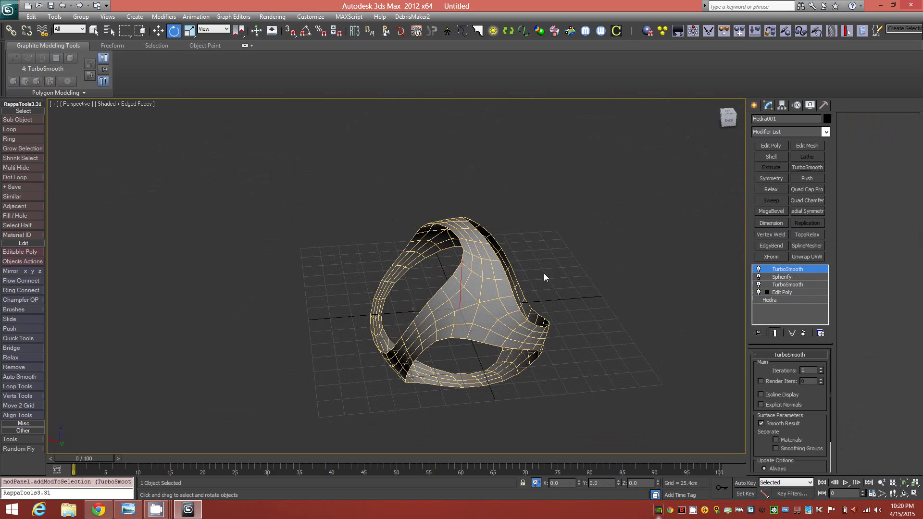
Step: Apply an Edit Poly modifier on top of the stack and enter its polygon sub-object level
left_click(73, 93)
left_click(60, 127)
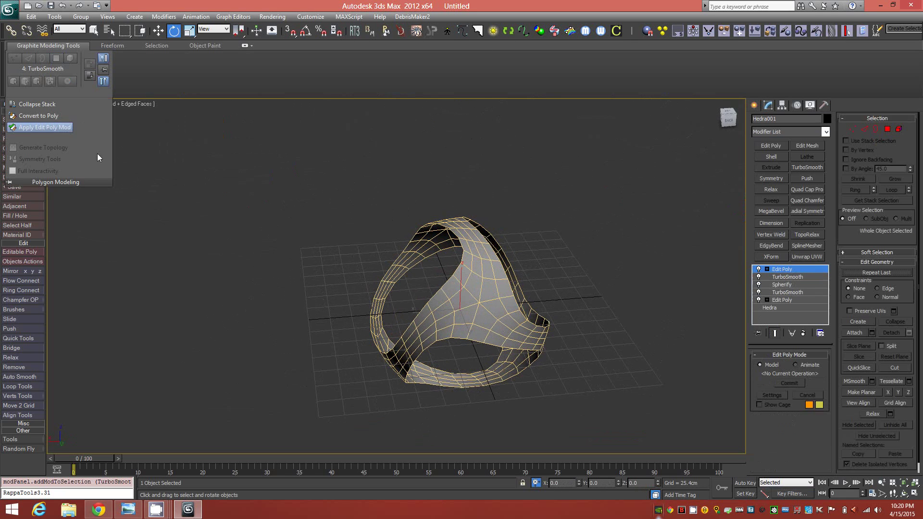
key("4")
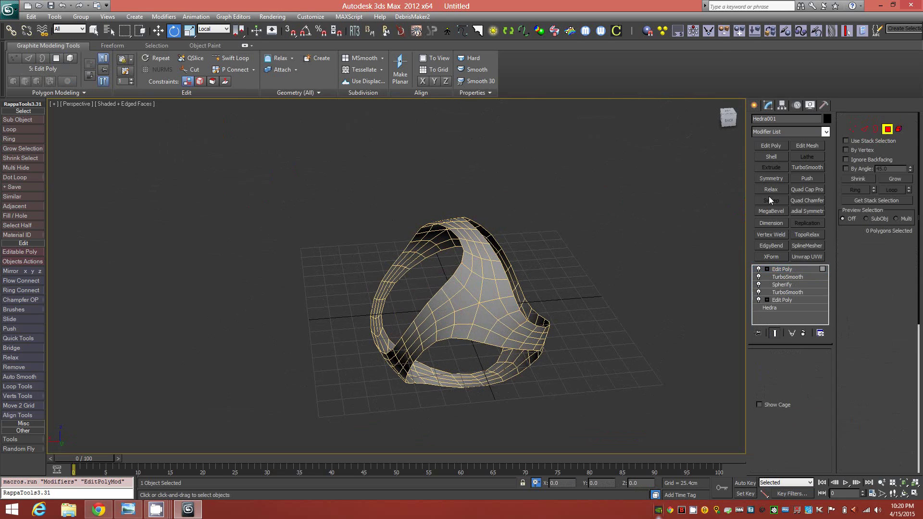
Step: Select the four polygon loops that run along the middle of the bands, leaving the border polygons unselected
left_click(473, 292)
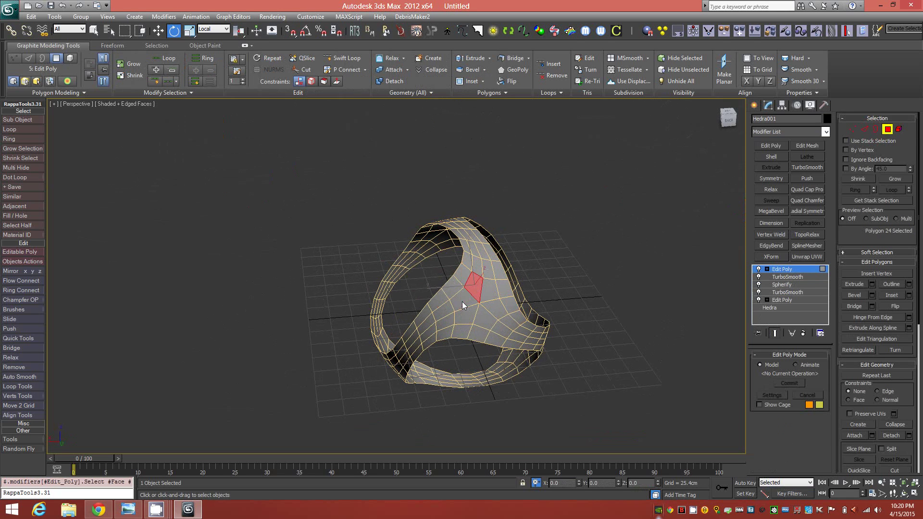
left_click(463, 301, "shift")
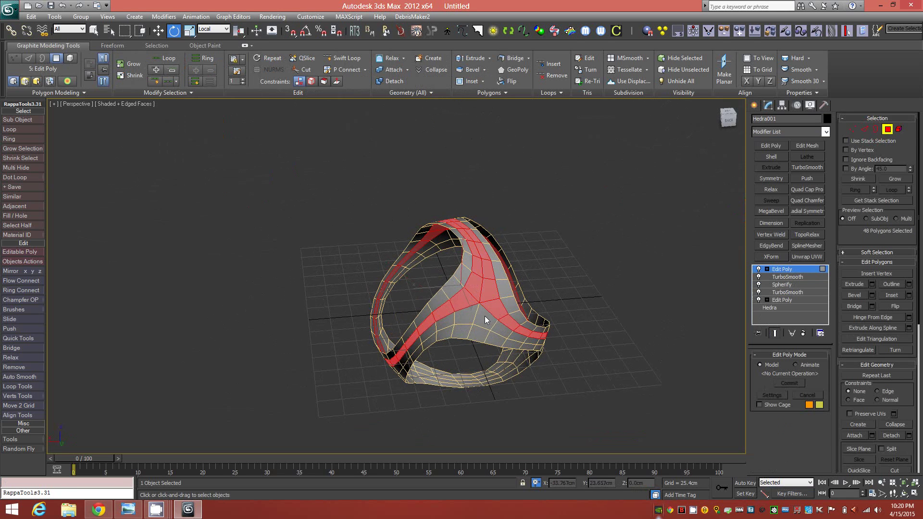
left_click(465, 318, "shift")
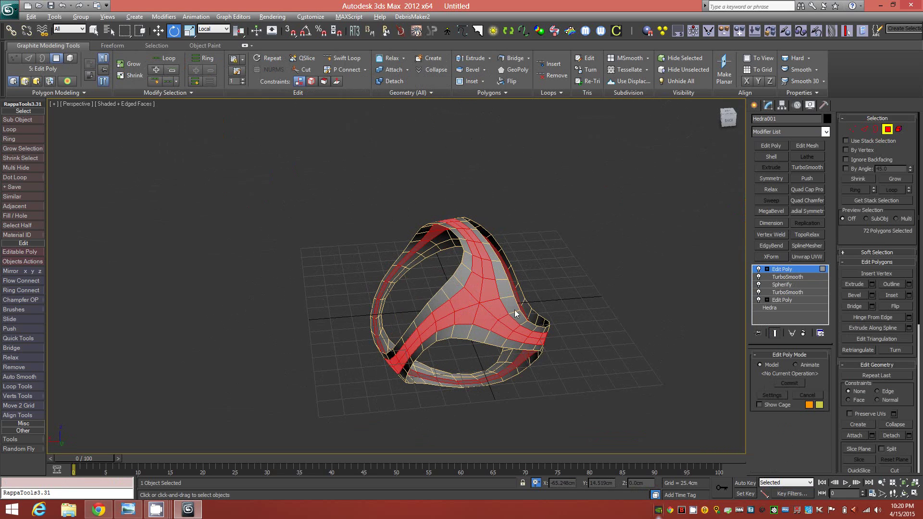
middle_click_drag(515, 313, 500, 313, "alt")
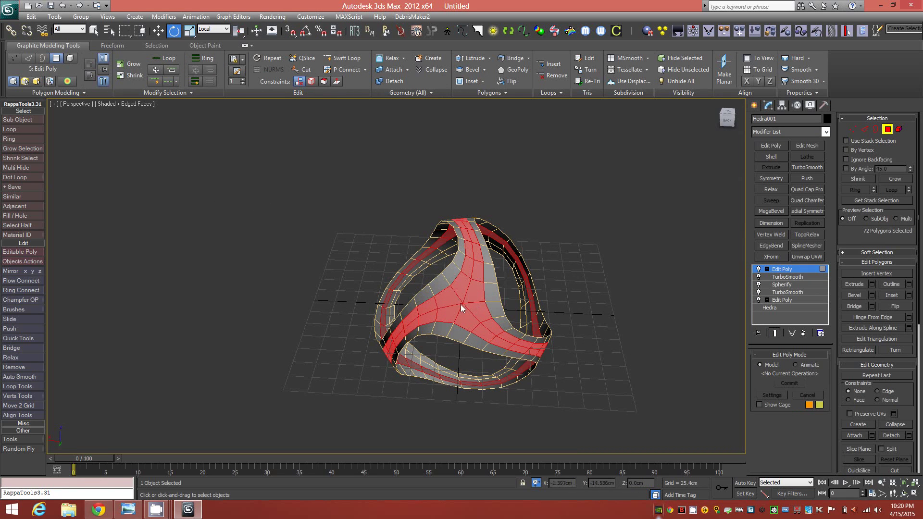
scroll(494, 313, "up", 2)
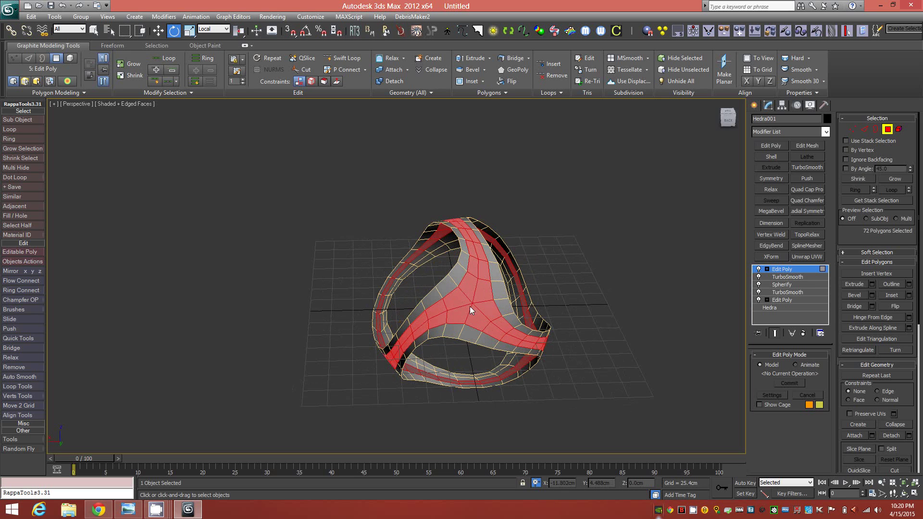
scroll(470, 307, "up", 3)
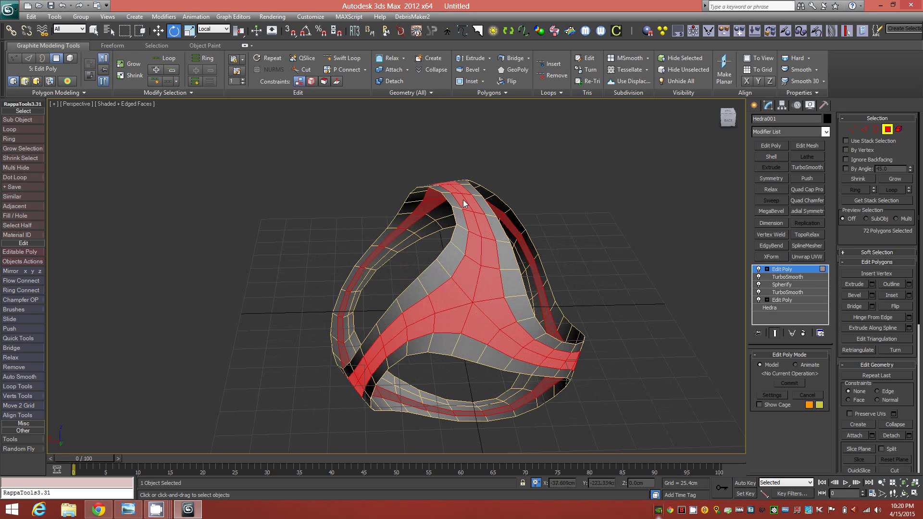
middle_click_drag(520, 342, 568, 352, "alt")
middle_click_drag(481, 301, 452, 249, "alt")
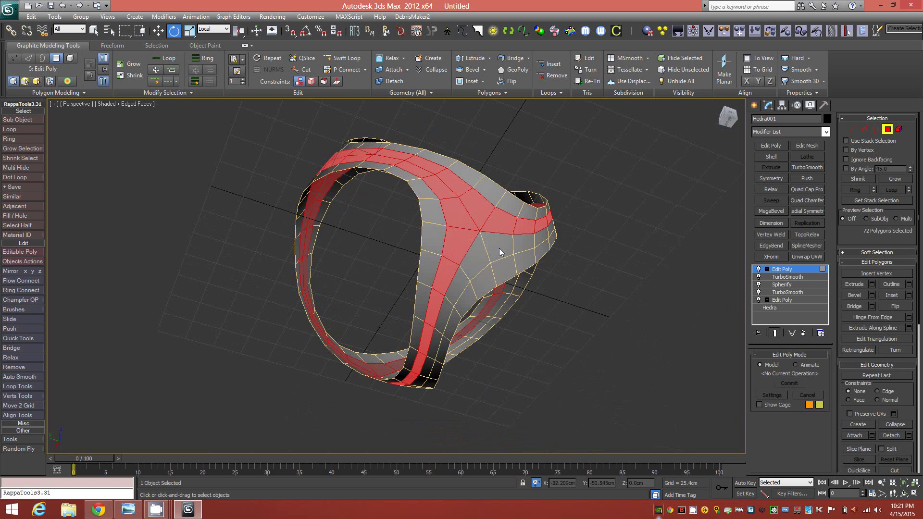
left_click(525, 245, "shift")
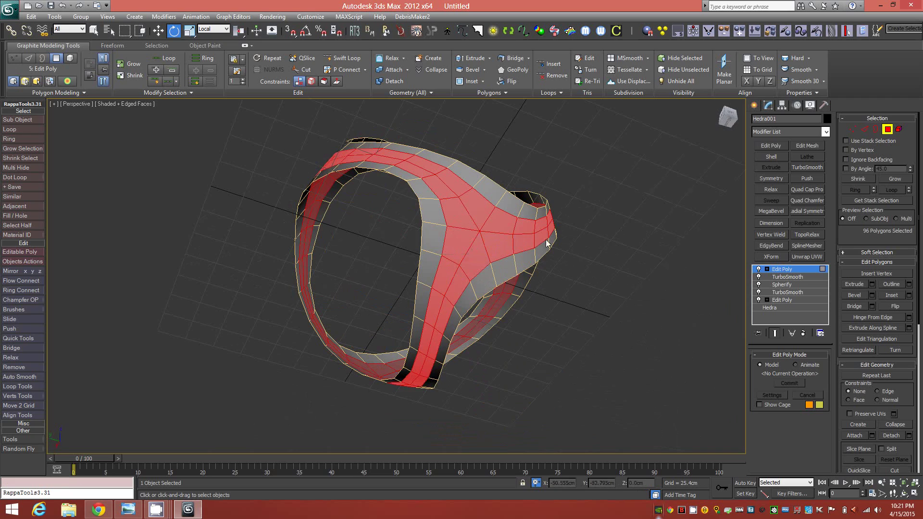
Step: Add a Relax modifier to the selected middle polygons and raise its iterations to 87 with boundary points kept fixed
middle_click_drag(525, 244, 486, 284, "alt")
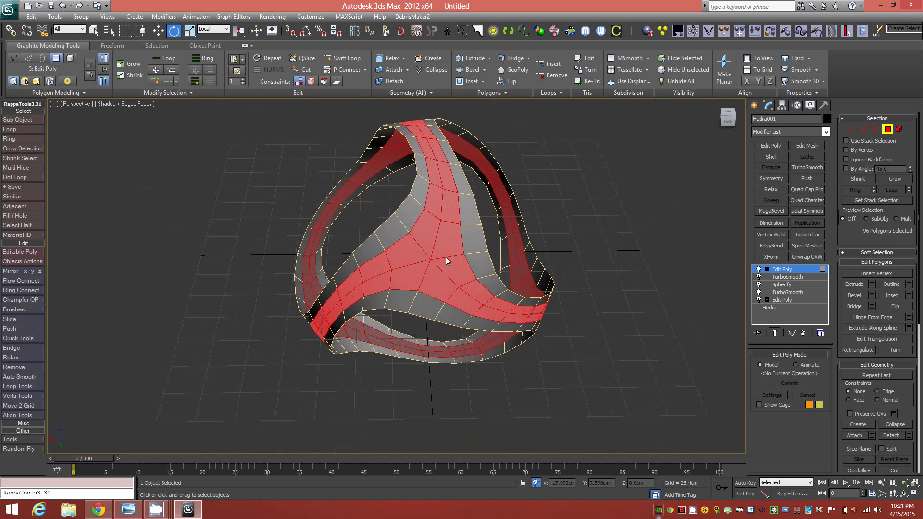
mouse_move(445, 256)
middle_mouse_down("alt")
mouse_move(490, 240)
mouse_move(456, 245)
middle_mouse_up("alt")
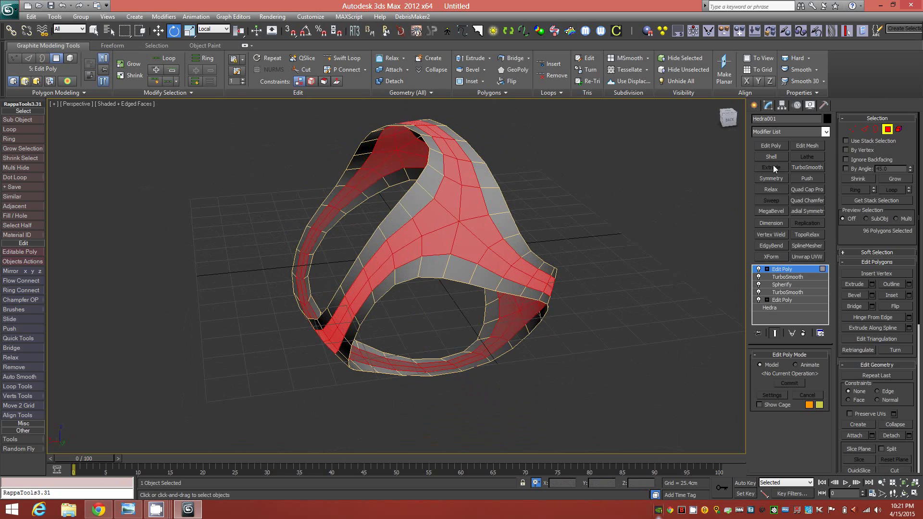
left_click(775, 190)
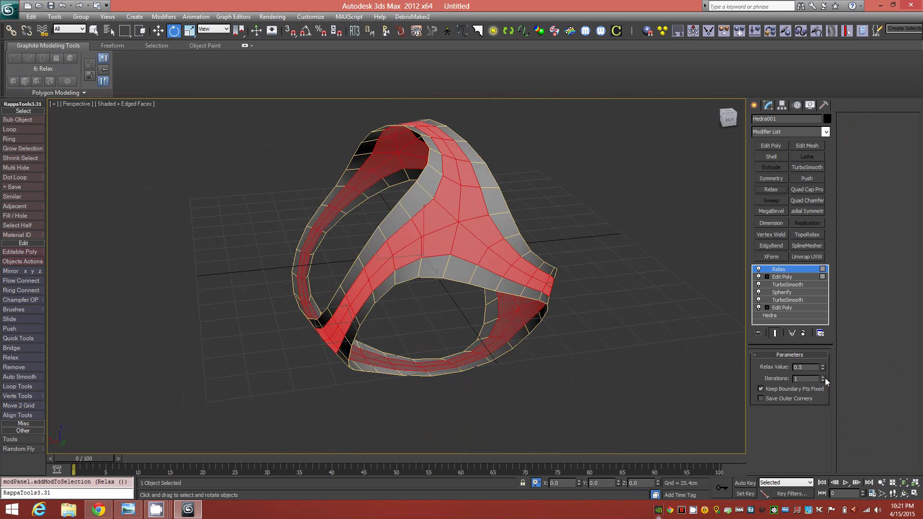
left_click_drag(825, 378, 824, 296)
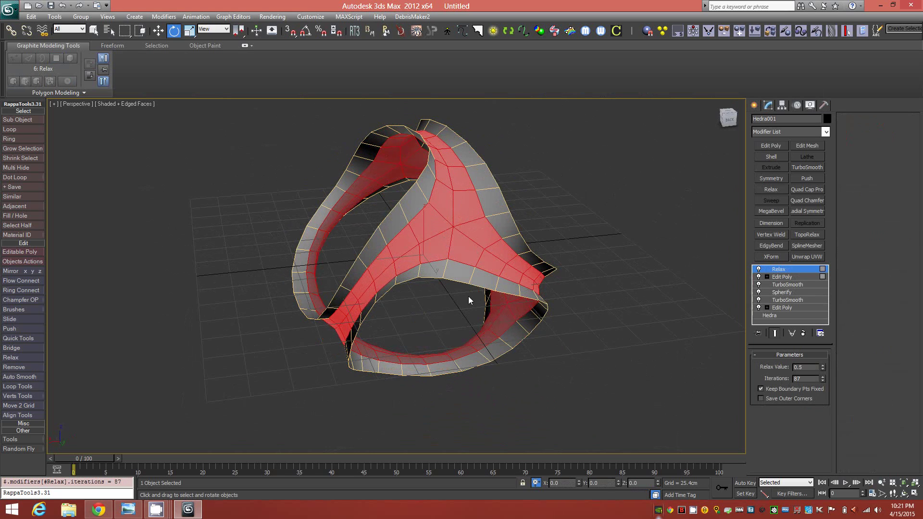
mouse_move(461, 290)
middle_mouse_down("alt")
mouse_move(469, 290)
mouse_move(422, 288)
mouse_move(461, 289)
mouse_move(469, 275)
mouse_move(474, 290)
middle_mouse_up("alt")
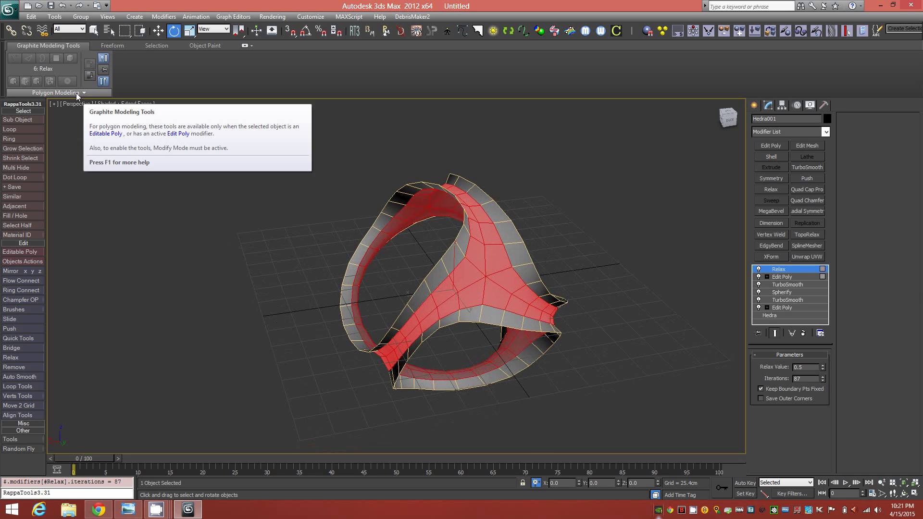
Step: Add a Shell modifier with the outer amount at 0 cm and the inner amount at about 13.5 cm
left_click(777, 156)
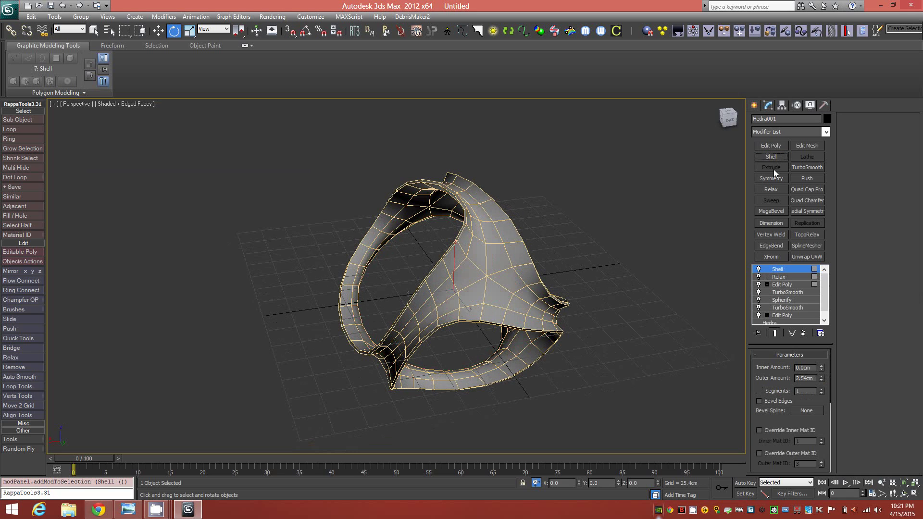
right_click(820, 378)
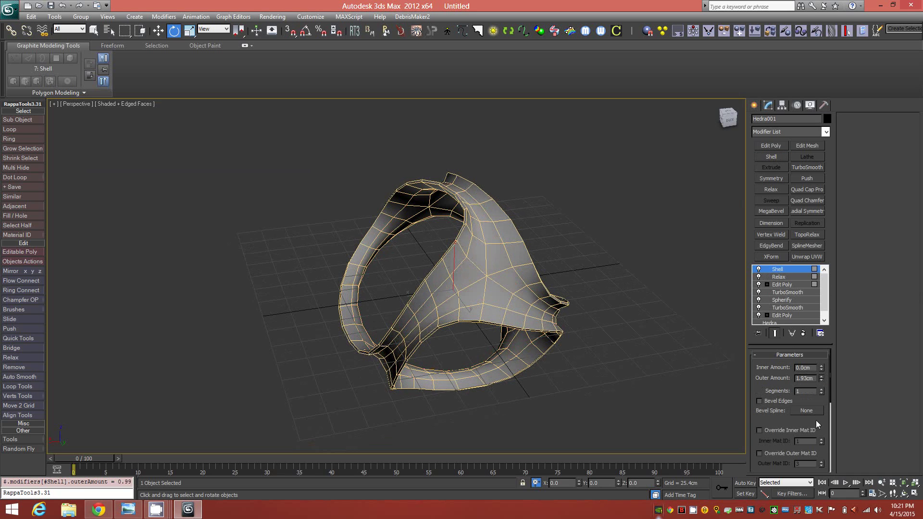
right_click(822, 367)
left_click_drag(822, 367, 816, 118)
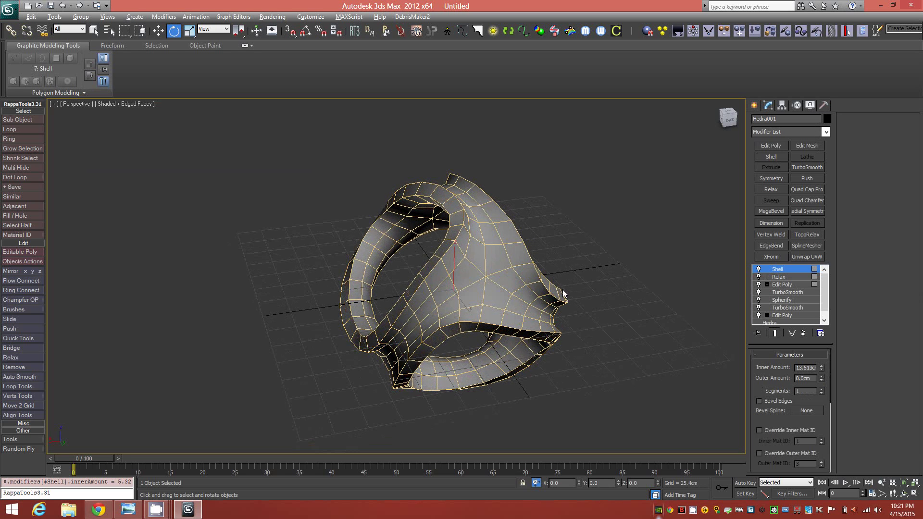
mouse_move(566, 292)
middle_mouse_down("alt")
mouse_move(577, 287)
mouse_move(565, 288)
middle_mouse_up("alt")
middle_click_drag(485, 330, 483, 329, "alt")
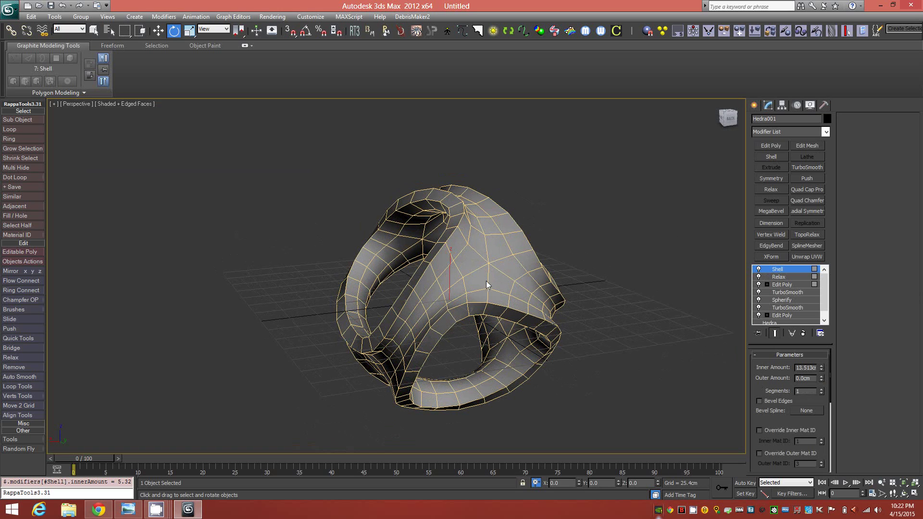
mouse_move(501, 293)
middle_mouse_down("alt")
mouse_move(484, 301)
mouse_move(487, 313)
mouse_move(468, 306)
mouse_move(501, 304)
mouse_move(453, 302)
mouse_move(484, 302)
middle_mouse_up("alt")
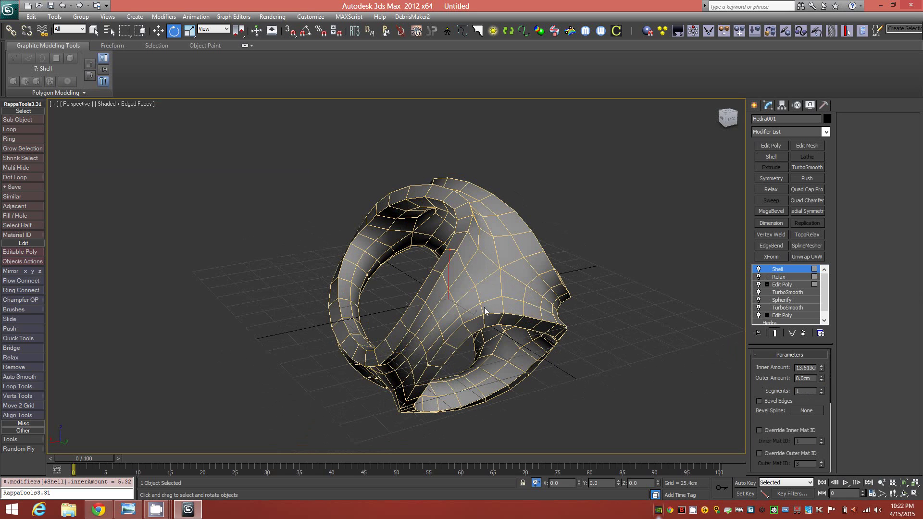
scroll(488, 297, "up", 3)
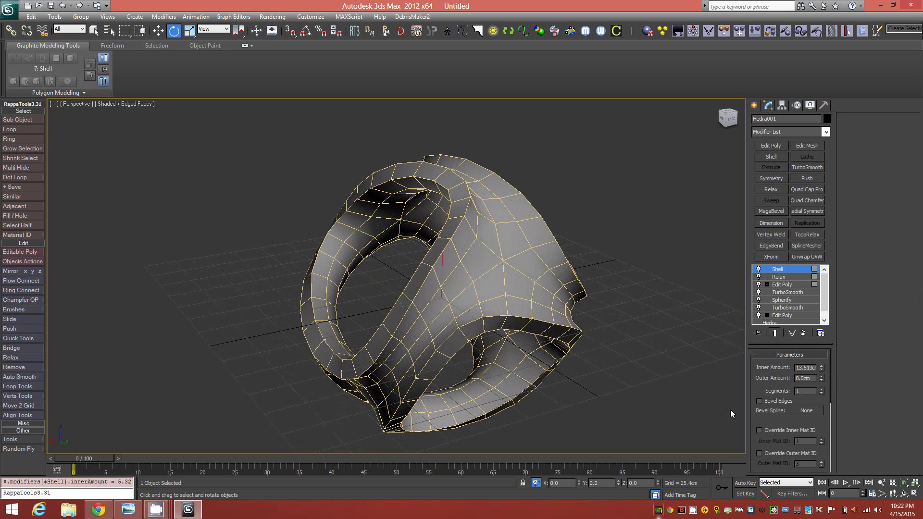
Step: Reduce the Shell's inner amount to about 12.55 cm and check the thickness from several sides
mouse_move(822, 368)
left_mouse_down()
mouse_move(822, 416)
mouse_move(819, 386)
left_mouse_up()
middle_click_drag(509, 357, 550, 223, "alt")
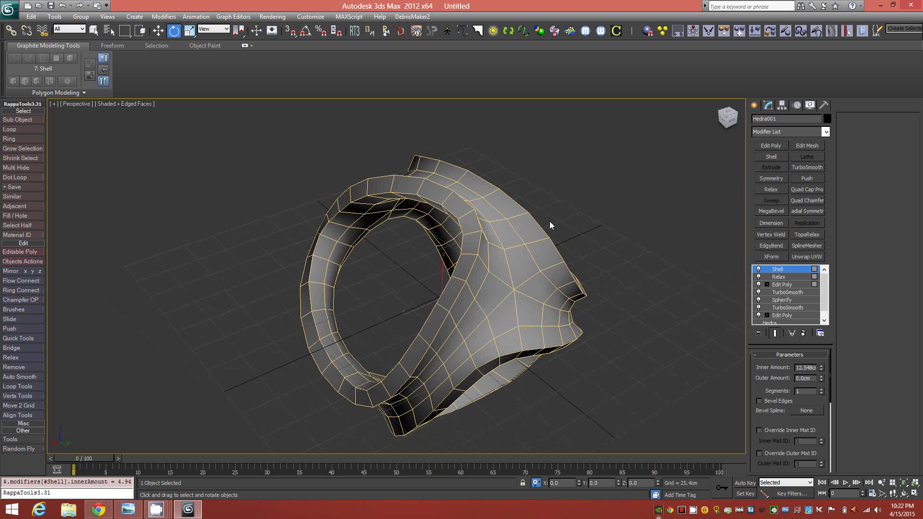
middle_click_drag(528, 266, 474, 301, "alt")
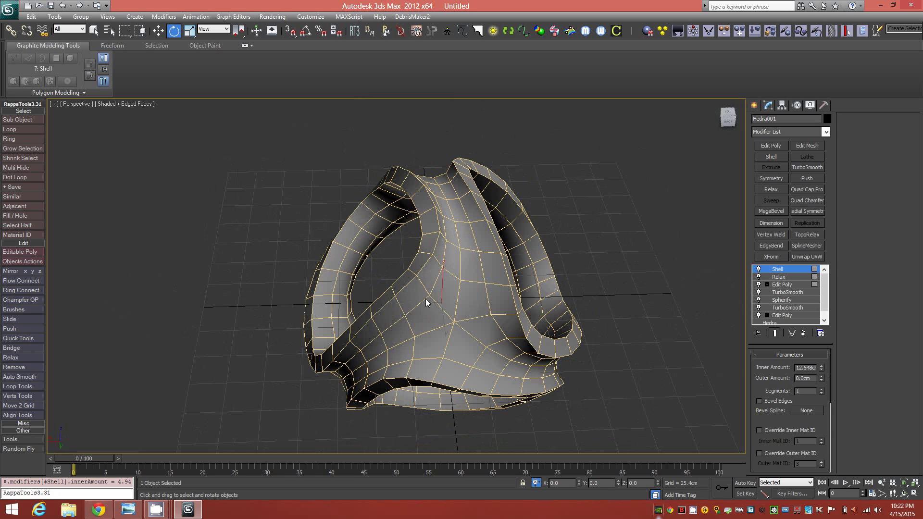
middle_click_drag(426, 301, 463, 262, "alt")
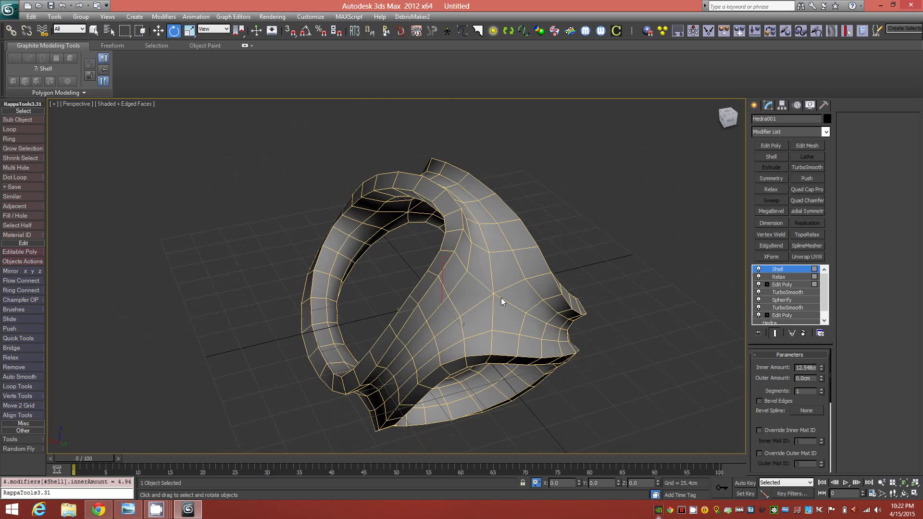
mouse_move(497, 304)
middle_mouse_down("alt")
mouse_move(456, 302)
mouse_move(495, 301)
mouse_move(495, 318)
mouse_move(486, 295)
middle_mouse_up("alt")
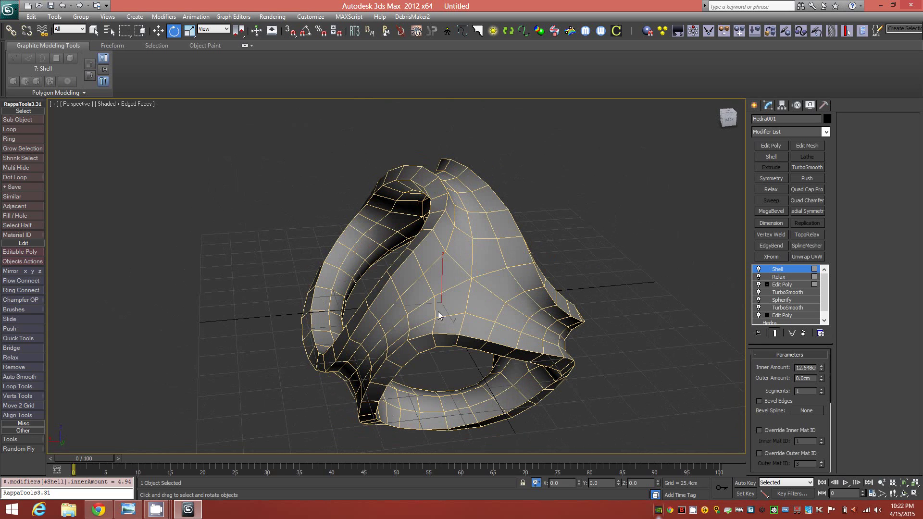
Step: Apply an Edit Poly modifier above the Shell and enter its polygon sub-object level
left_click(65, 92)
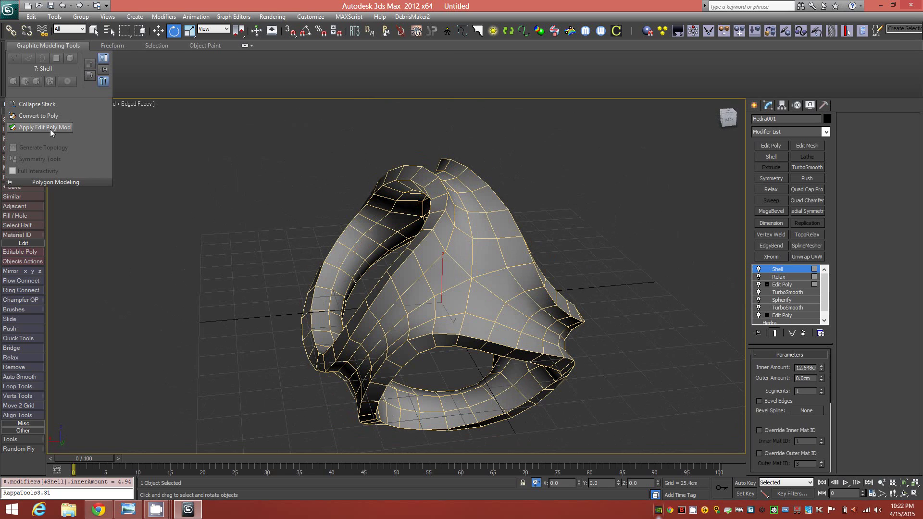
left_click(50, 128)
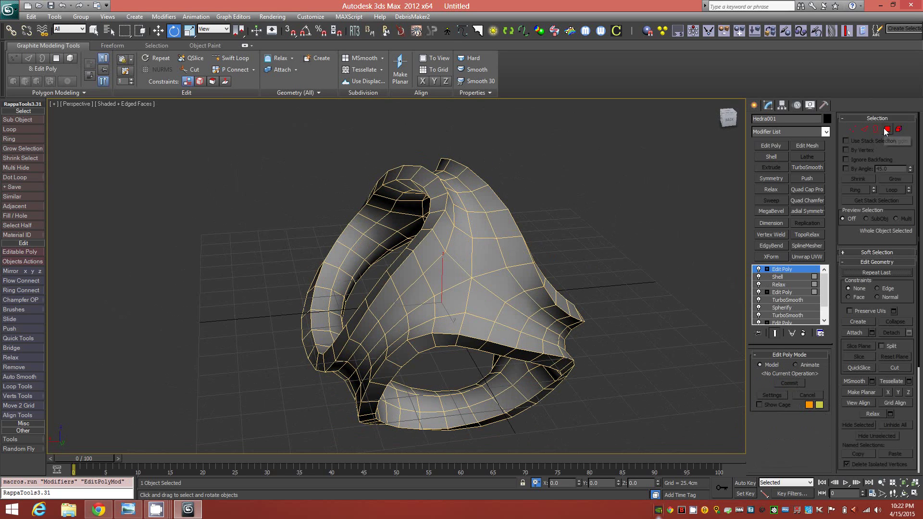
middle_click_drag(505, 287, 514, 299)
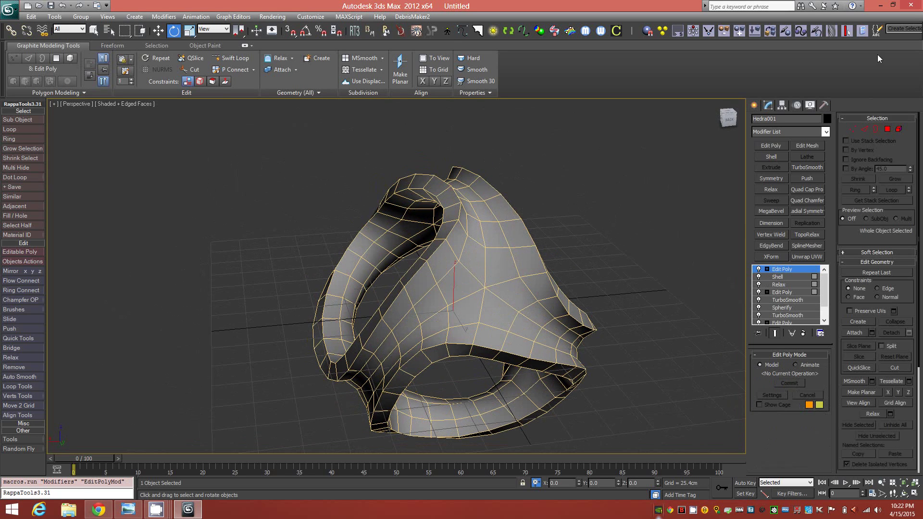
left_click(888, 130)
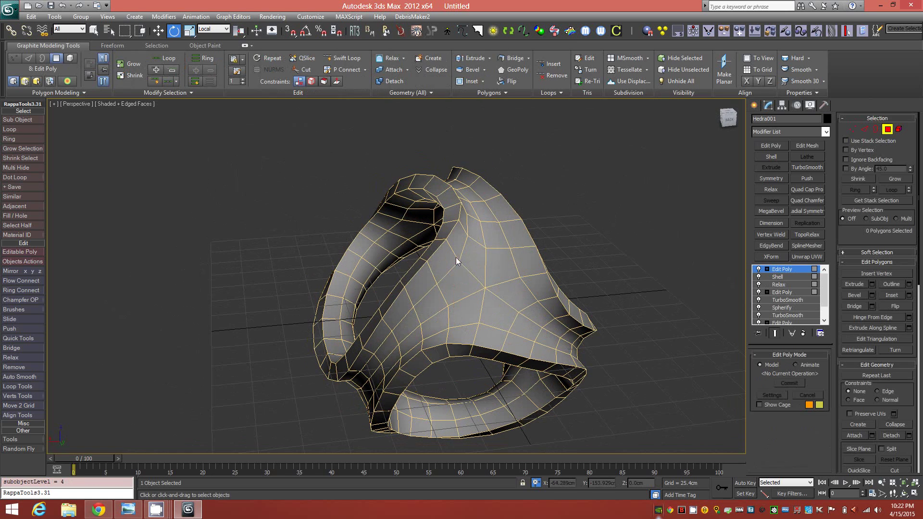
Step: Select the complete loops of rim polygons around all four openings of the shelled form
left_click(447, 214)
left_click(442, 233, "shift")
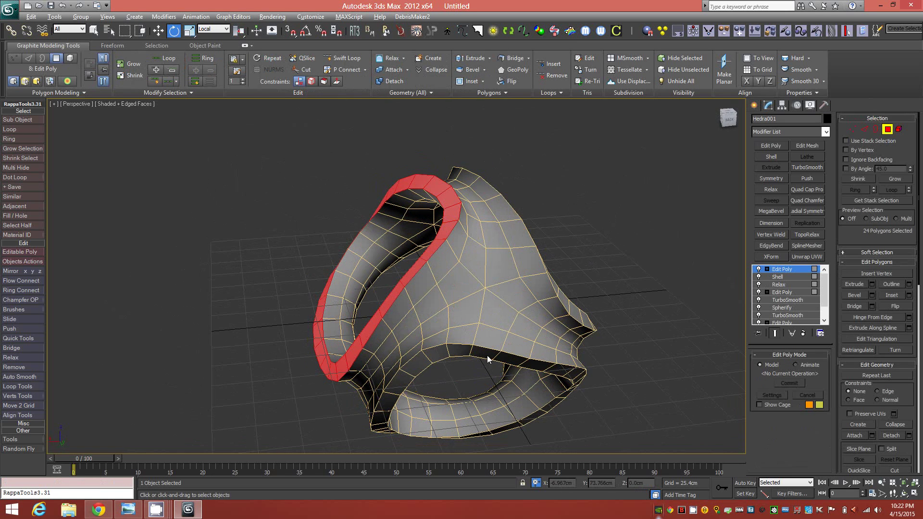
left_click(486, 356, "ctrl")
left_click(453, 362, "shift")
middle_click_drag(453, 362, 504, 267, "alt")
left_click(413, 289, "ctrl")
left_click(436, 268, "shift")
left_click(480, 261, "shift")
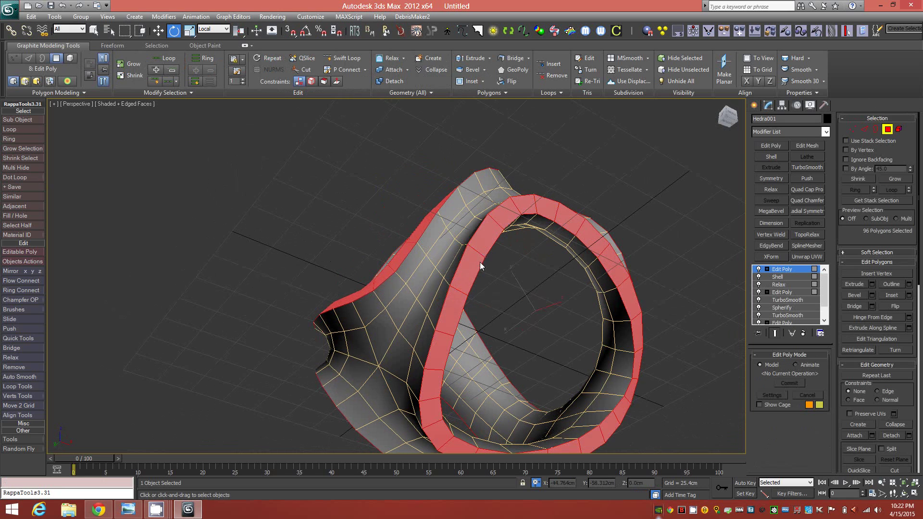
Step: Inset the selected rim polygons by a small amount and commit the inset
middle_click_drag(443, 246, 549, 145, "alt")
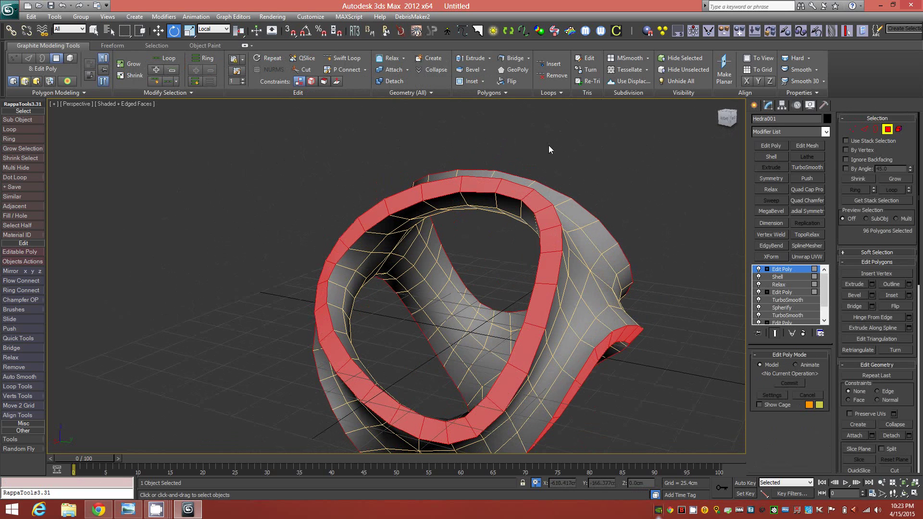
left_click(469, 82)
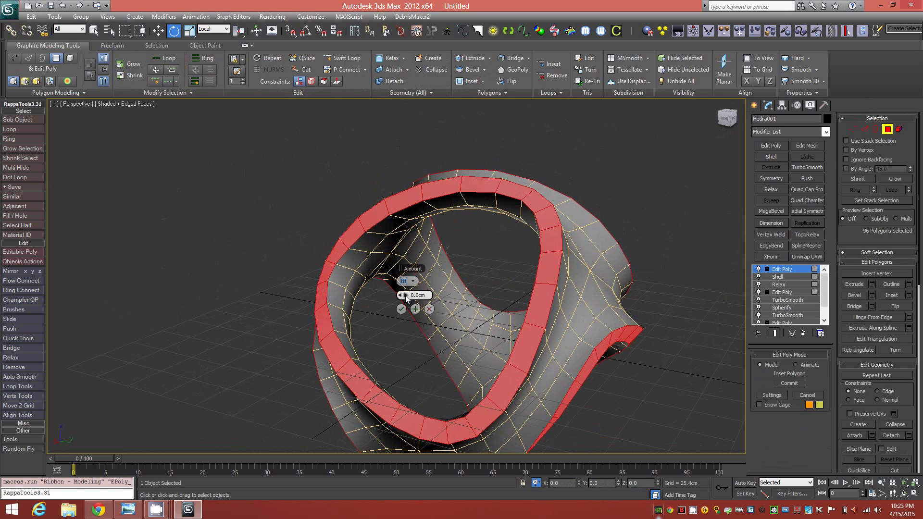
left_click_drag(406, 295, 409, 296)
left_click(401, 310)
middle_click_drag(414, 316, 455, 261, "alt")
mouse_move(505, 294)
middle_mouse_down("alt")
mouse_move(518, 291)
mouse_move(509, 288)
middle_mouse_up("alt")
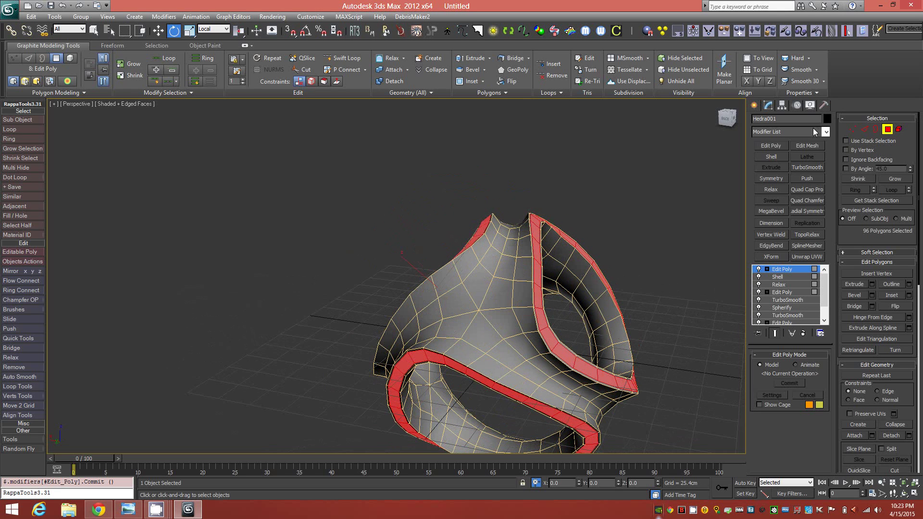
Step: Select the four polygon loops on the outer surface that border the inset rims of the openings
left_click(466, 270)
left_click(450, 275, "shift")
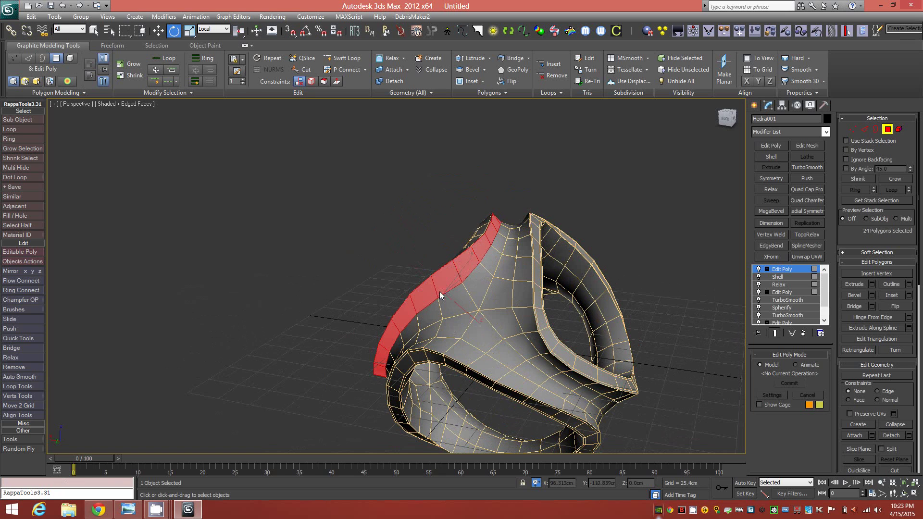
middle_click_drag(474, 320, 394, 407, "alt")
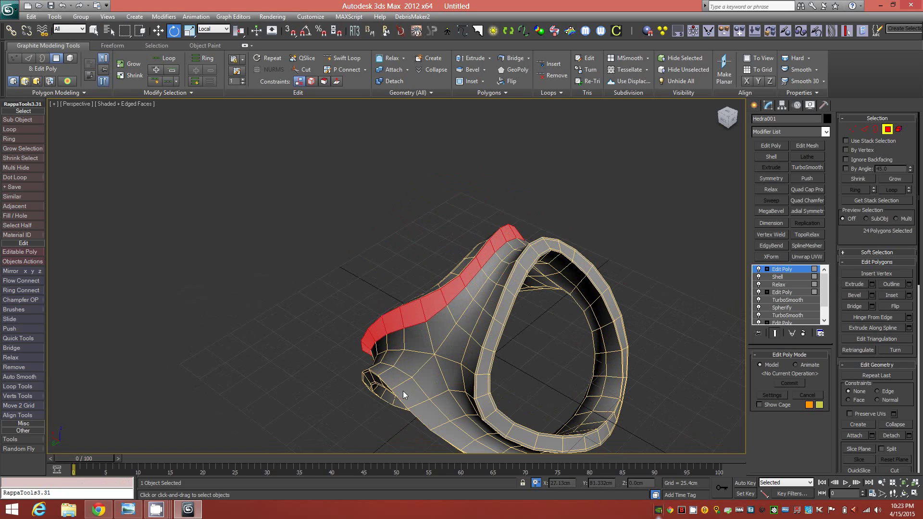
left_click(430, 413, "ctrl")
left_click(435, 413, "shift")
middle_click_drag(484, 359, 515, 247, "alt")
left_click(504, 310, "ctrl")
middle_click_drag(585, 359, 531, 430, "alt")
left_click(550, 347, "ctrl")
left_click(527, 365, "shift")
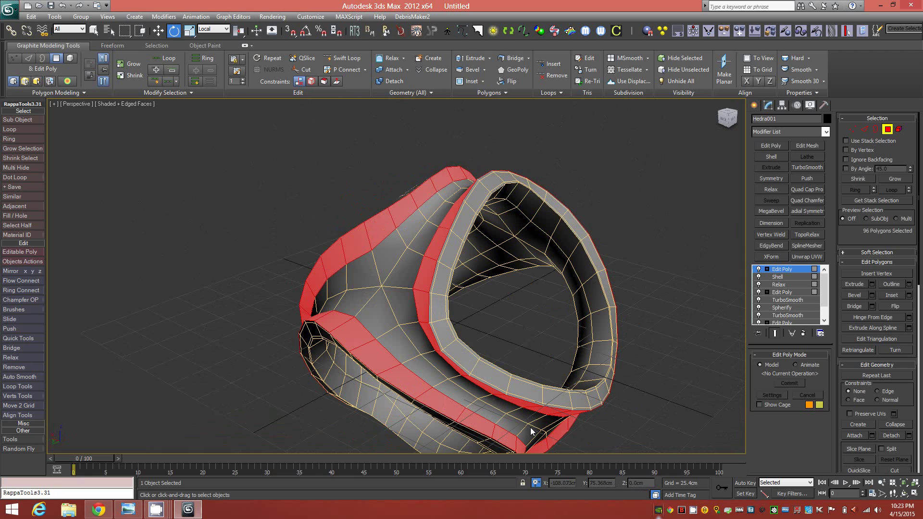
Step: Extrude the selected polygon loops along their local normals by about 5.22 cm and accept the extrusion
left_click(472, 59, "shift")
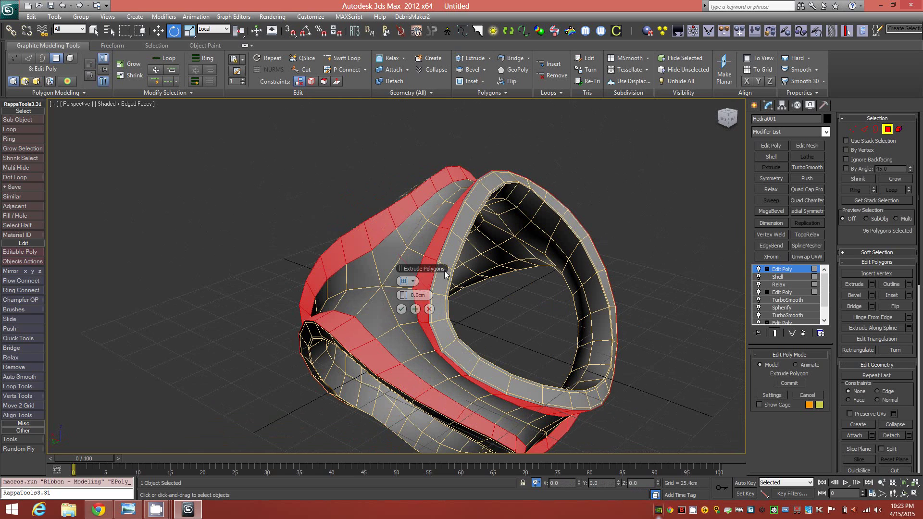
left_click(414, 283)
left_click(433, 315)
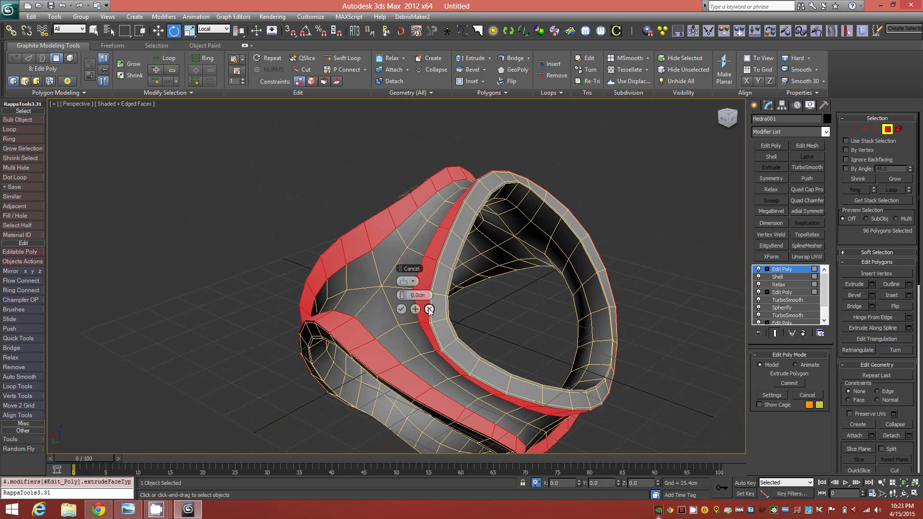
left_click_drag(405, 296, 414, 296)
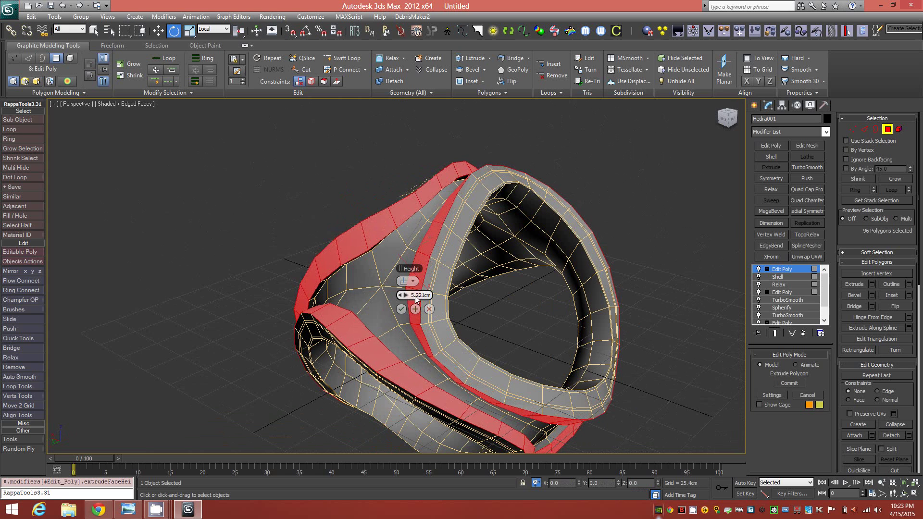
middle_click_drag(412, 312, 437, 322, "alt")
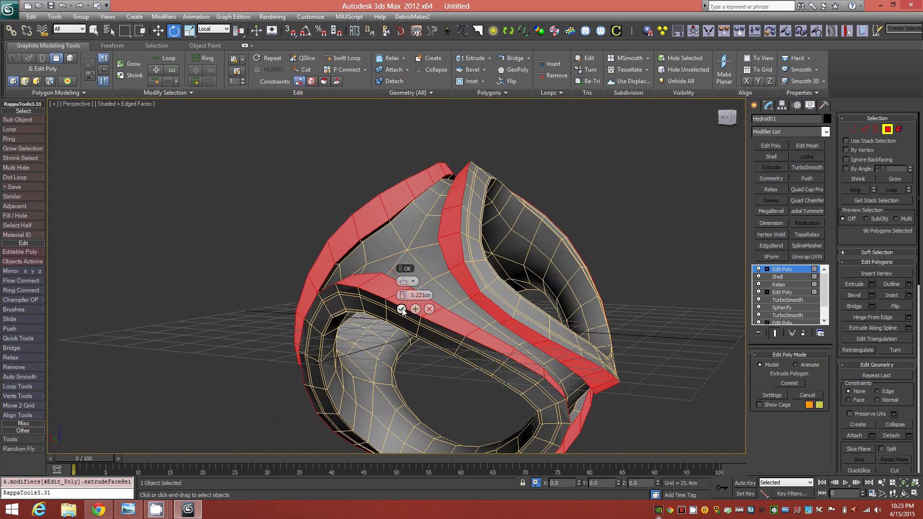
middle_click_drag(474, 339, 483, 347, "alt")
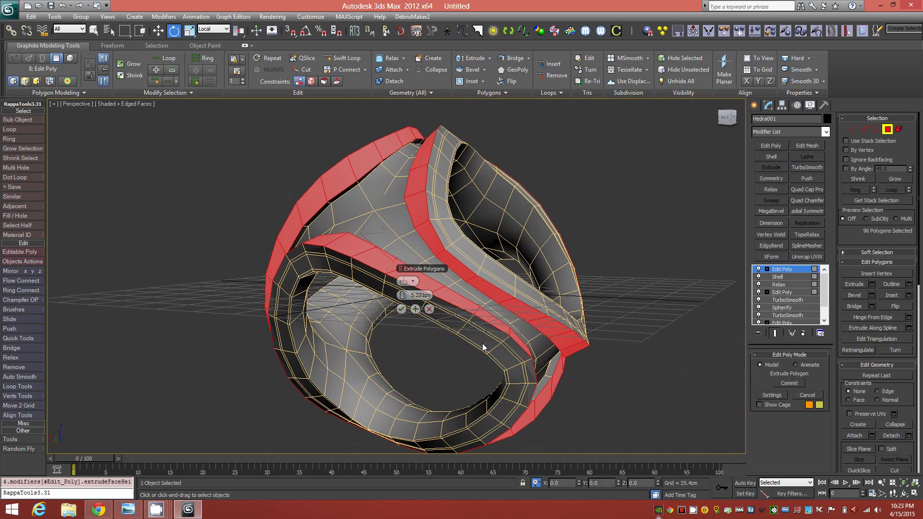
left_click(402, 309)
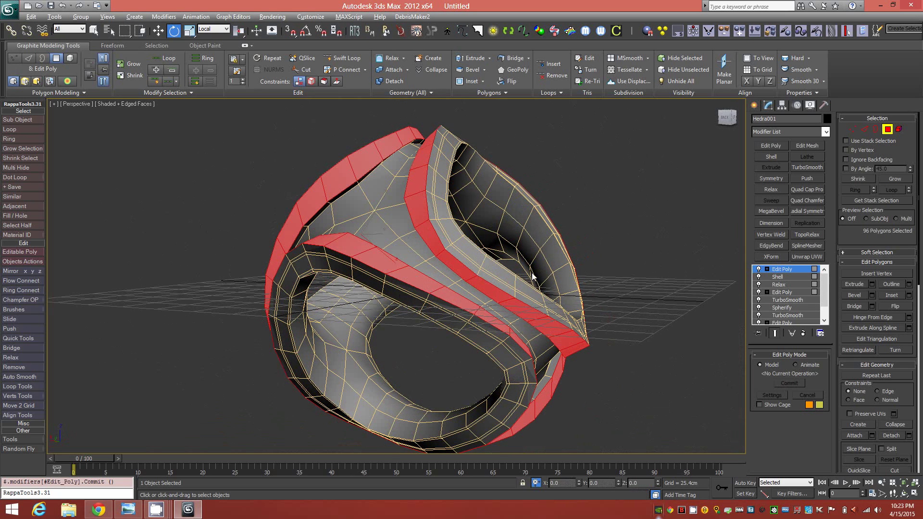
mouse_move(531, 275)
middle_mouse_down("alt")
mouse_move(506, 283)
mouse_move(515, 301)
mouse_move(538, 286)
mouse_move(439, 277)
mouse_move(496, 278)
mouse_move(537, 299)
mouse_move(504, 297)
mouse_move(529, 282)
middle_mouse_up("alt")
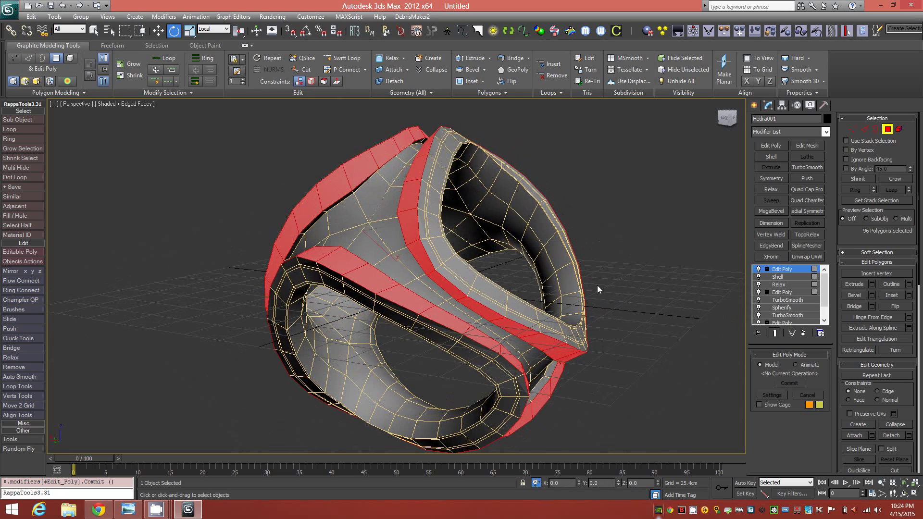
Step: Leave the polygon sub-object level and apply a Squeeze modifier above the Edit Poly
left_click(886, 129)
middle_click_drag(511, 265, 493, 268, "alt")
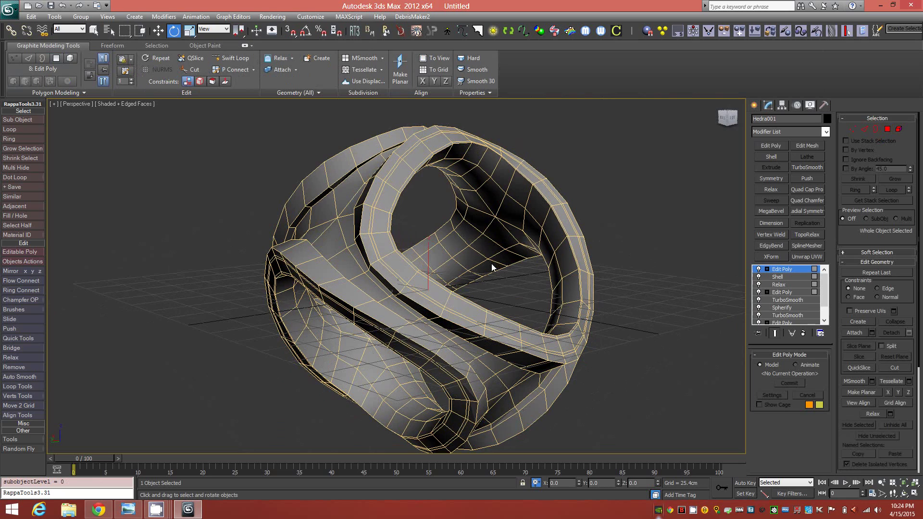
middle_click_drag(526, 316, 525, 278, "alt")
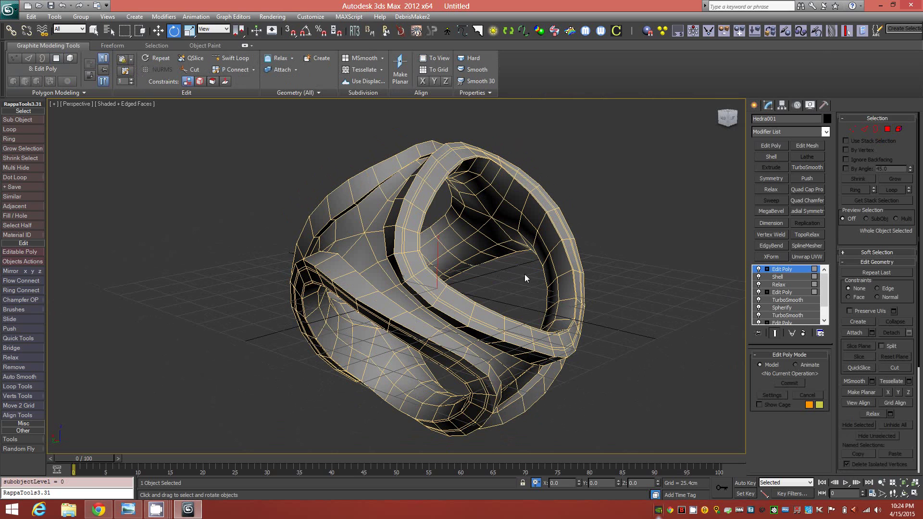
left_click(825, 132)
left_click_drag(828, 166, 827, 363)
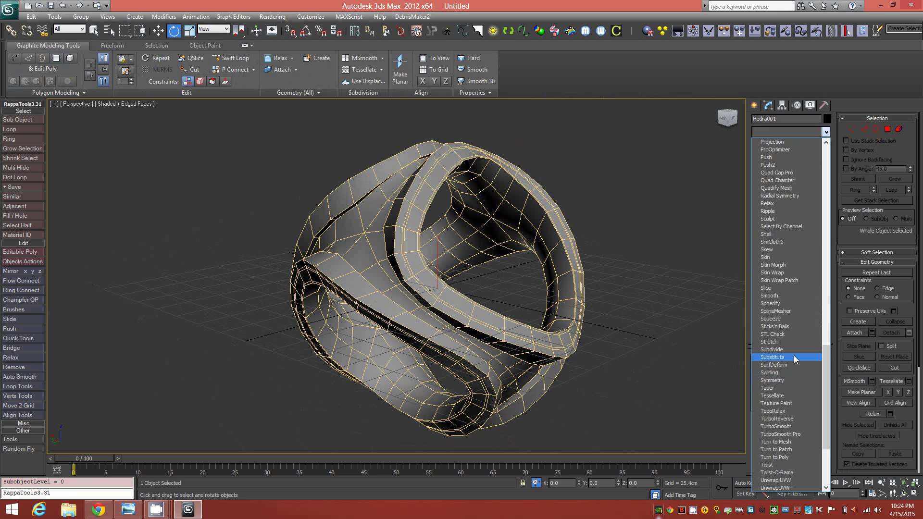
left_click(787, 319)
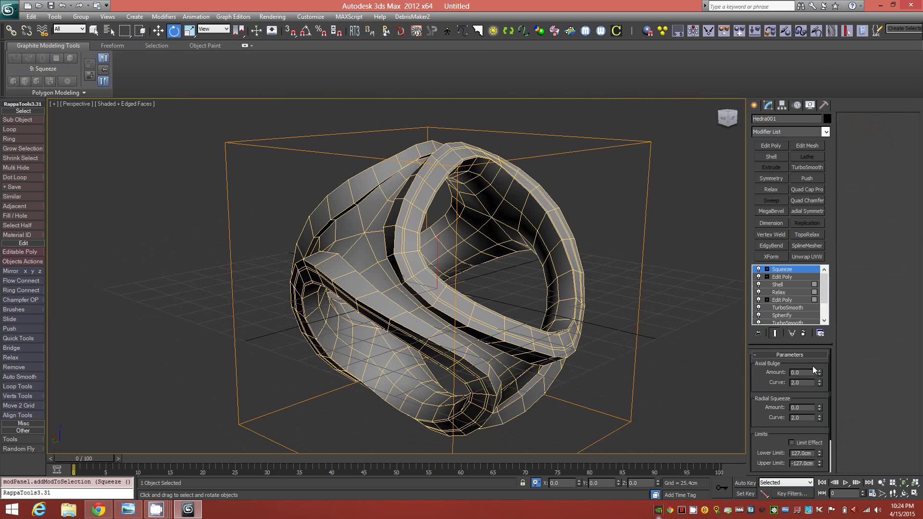
Step: Set the Squeeze modifier's Radial Squeeze amount to -0.5 to taper the form toward both ends
middle_click_drag(581, 356, 581, 356, "alt")
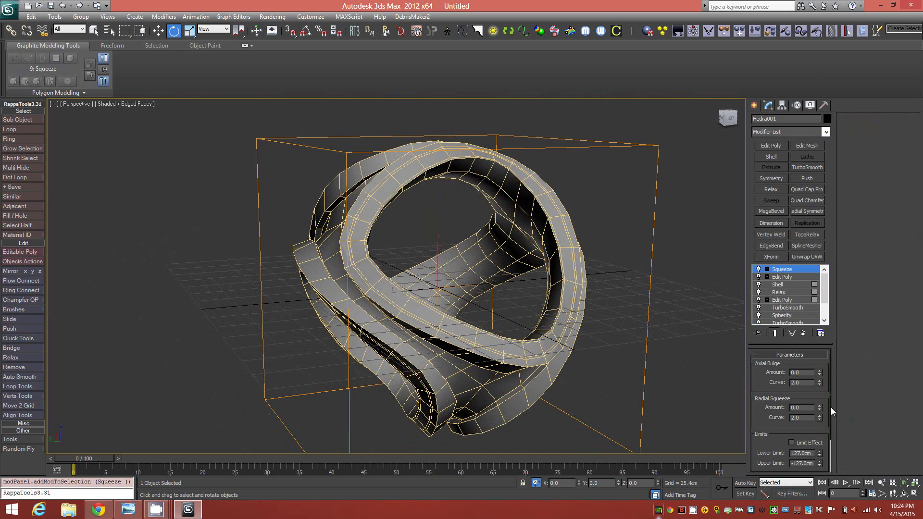
left_click_drag(820, 406, 821, 431)
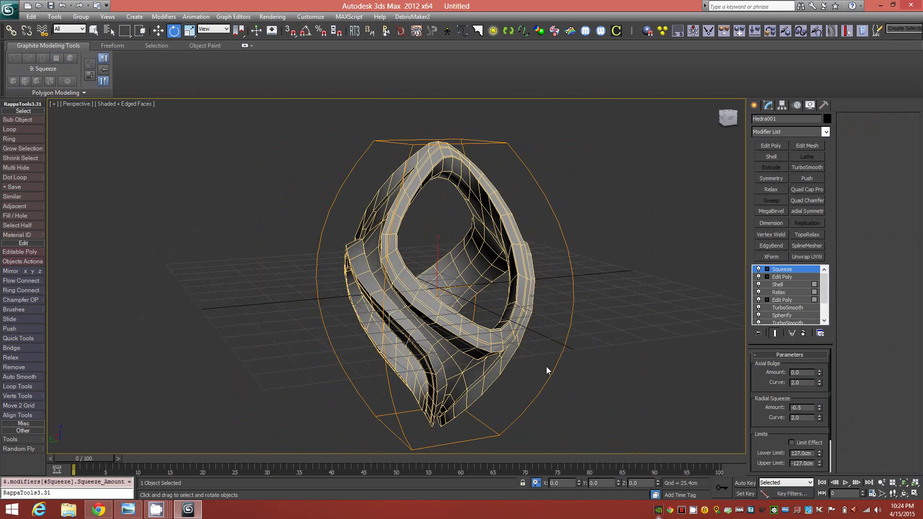
middle_click_drag(473, 349, 526, 346, "alt")
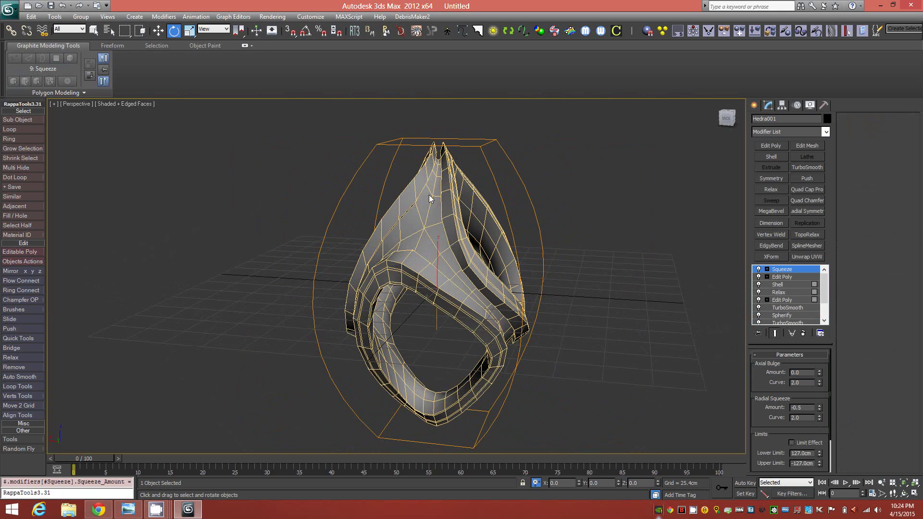
middle_click_drag(437, 159, 449, 94, "ctrl+alt")
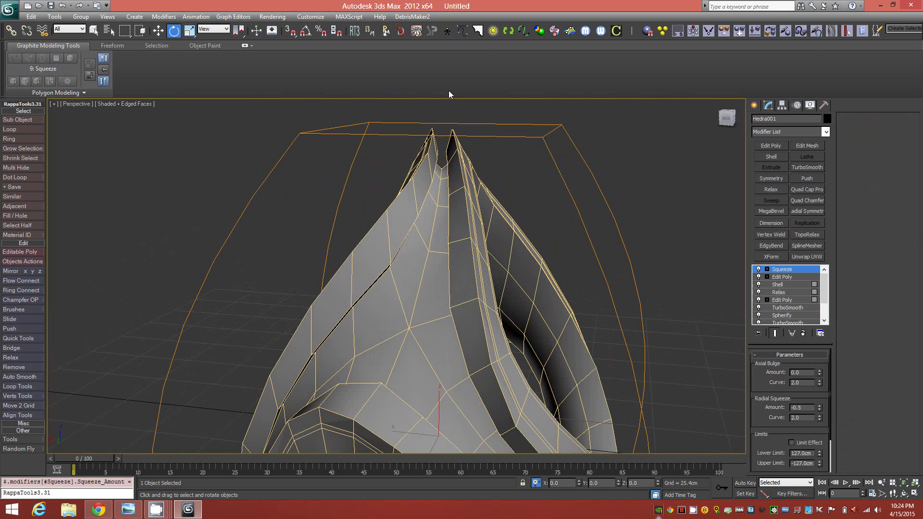
middle_click_drag(457, 200, 435, 367, "alt")
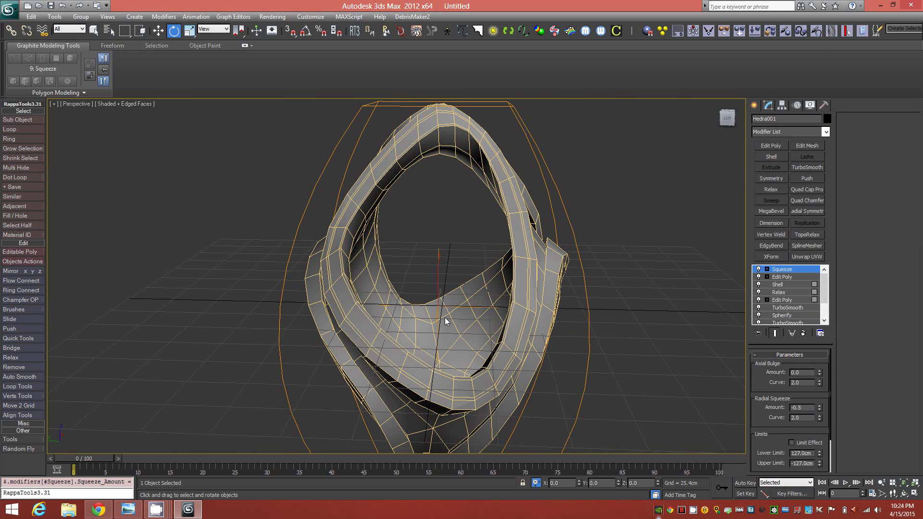
middle_click_drag(445, 318, 523, 334, "alt")
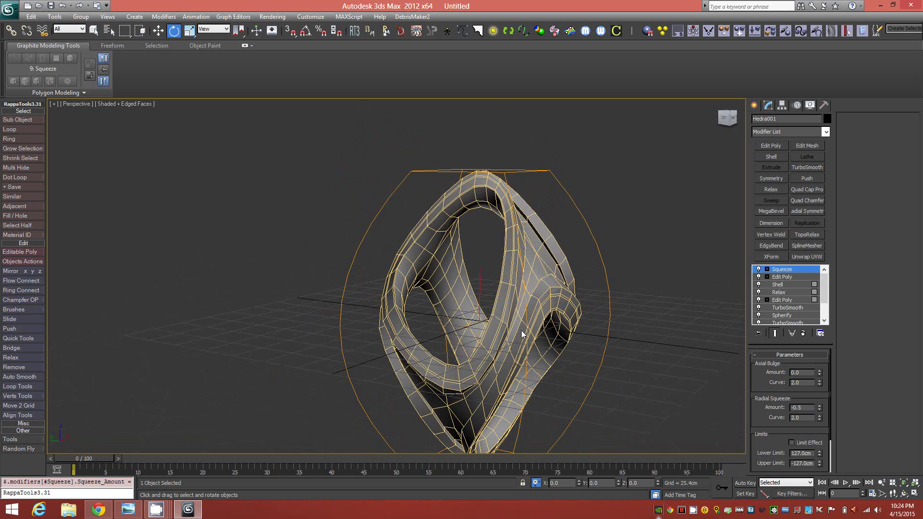
Step: Apply a Twist modifier above the Squeeze with an angle of 180 about the Z axis
left_click(826, 132)
left_click_drag(830, 143, 829, 366)
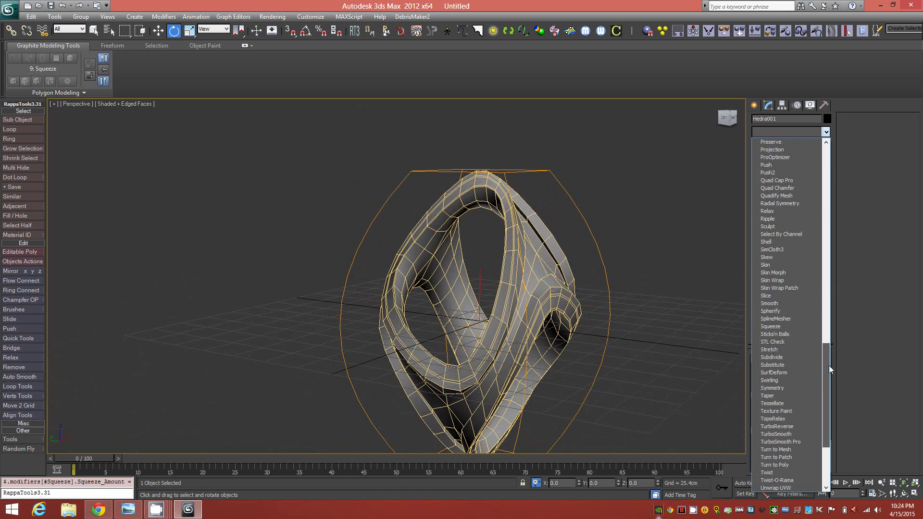
left_click(789, 472)
left_click(798, 373)
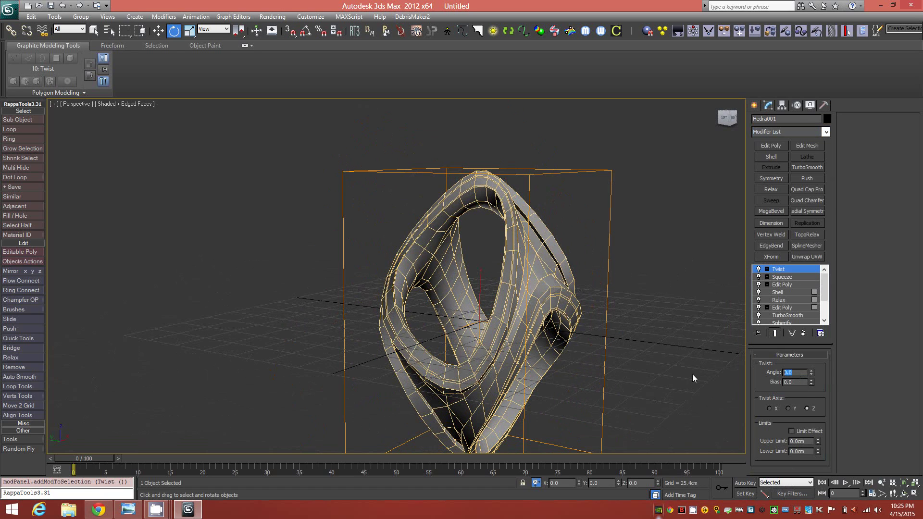
type("180")
key("Return")
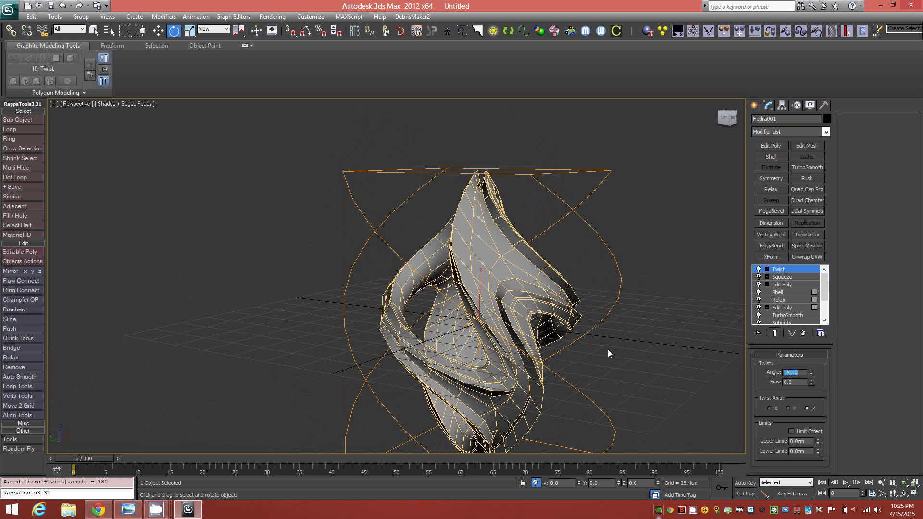
middle_click_drag(607, 335, 568, 312, "alt")
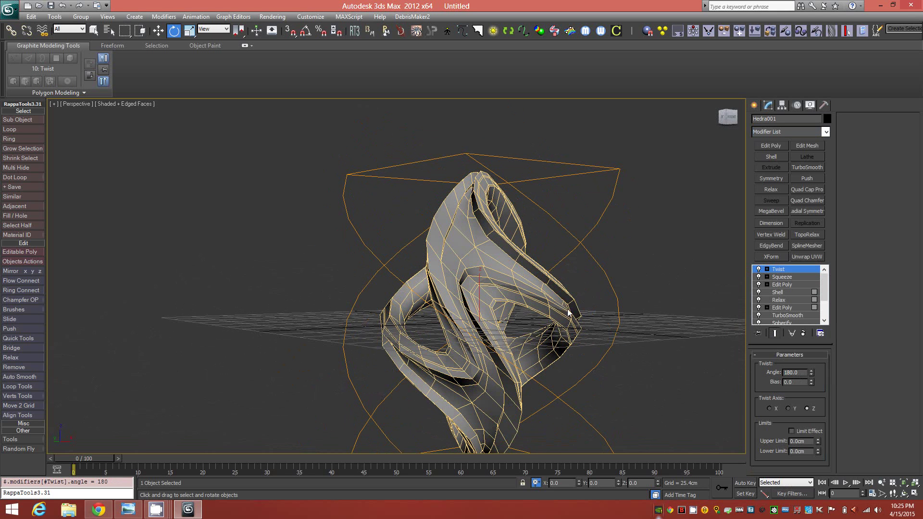
Step: Add a TurboSmooth modifier with 2 iterations, hide the edged faces, and compare the shape with the abstract-05.png reference photo
left_click(811, 169)
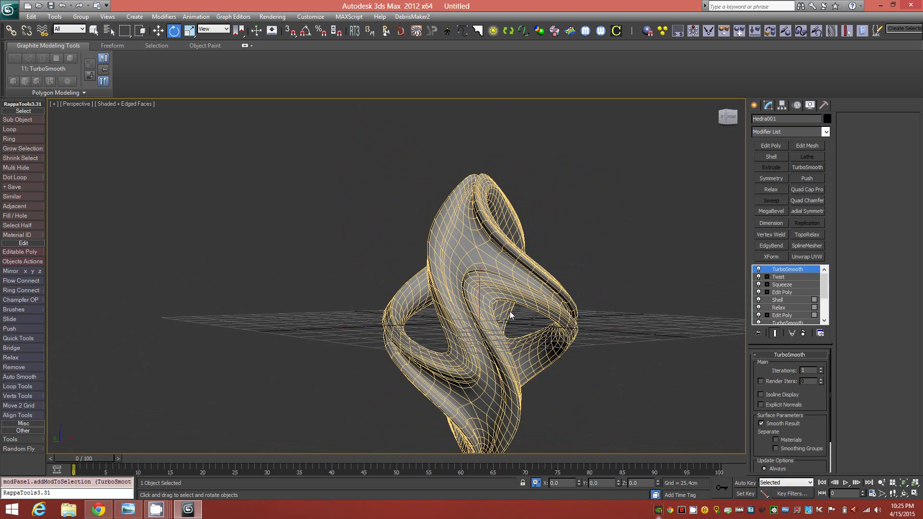
left_click(821, 369)
mouse_move(507, 306)
middle_mouse_down("alt")
mouse_move(517, 310)
mouse_move(504, 296)
mouse_move(574, 296)
mouse_move(487, 299)
middle_mouse_up("alt")
key("F4")
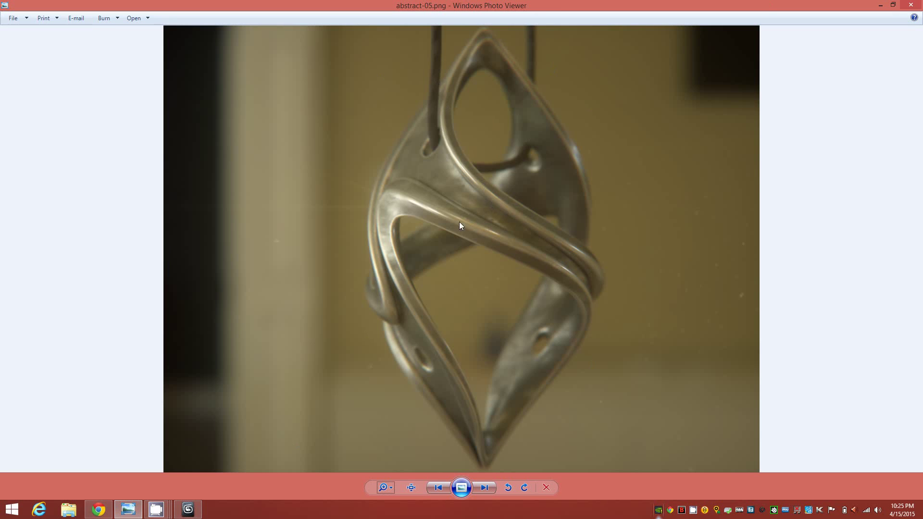
left_click(188, 509)
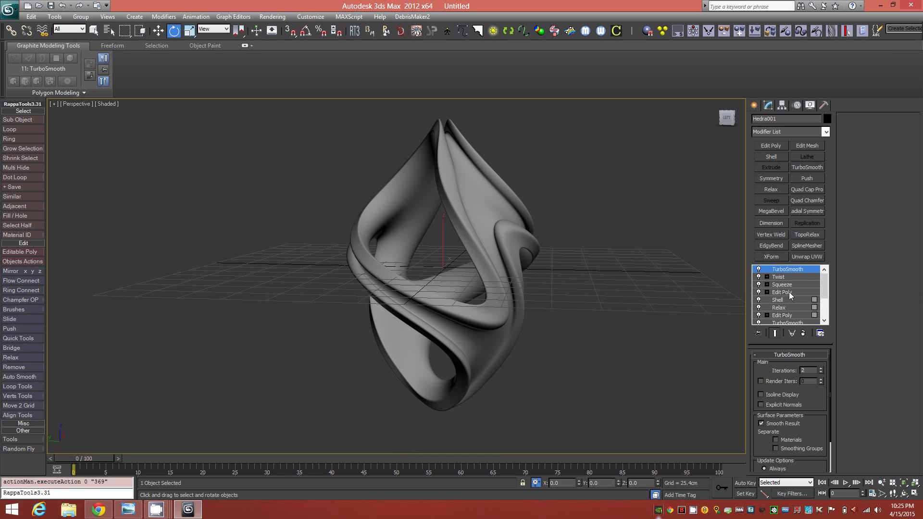
Step: Insert an Edit Poly modifier between the Twist and the TurboSmooth in the modifier stack
left_click(791, 294)
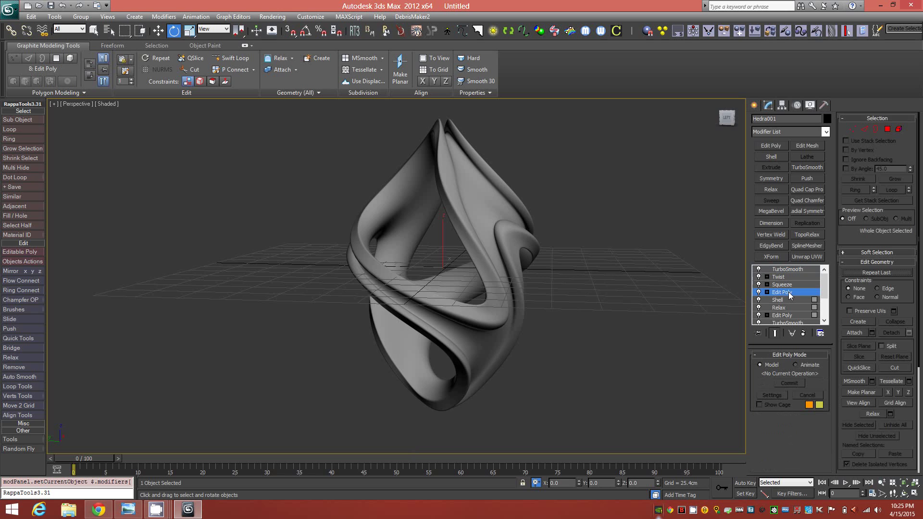
left_click(788, 278)
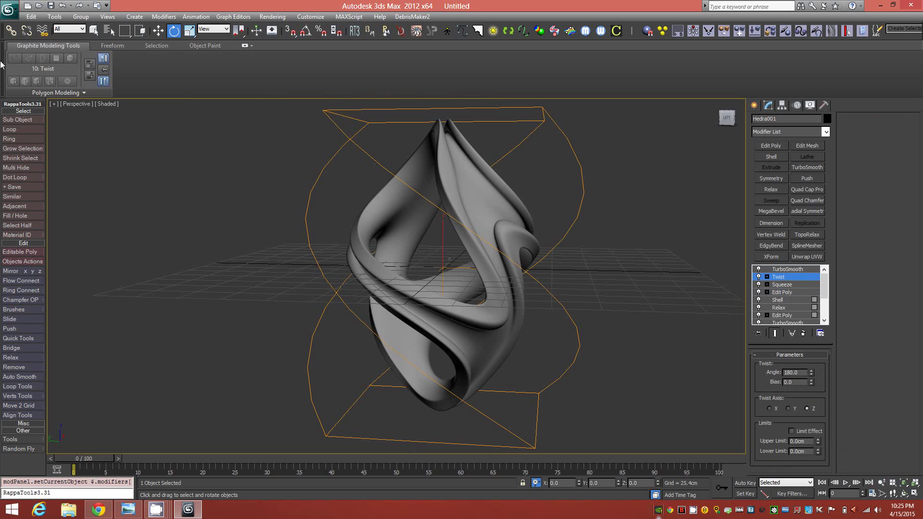
left_click(68, 93)
left_click(34, 127)
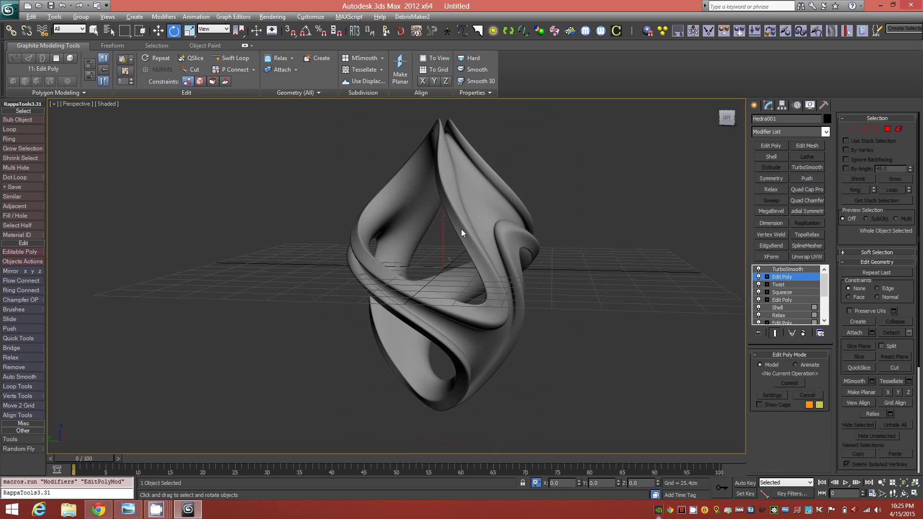
Step: Turn off the end-result display and show edged faces to inspect the unsmoothed twisted mesh around its upper openings
key("ctrl+e")
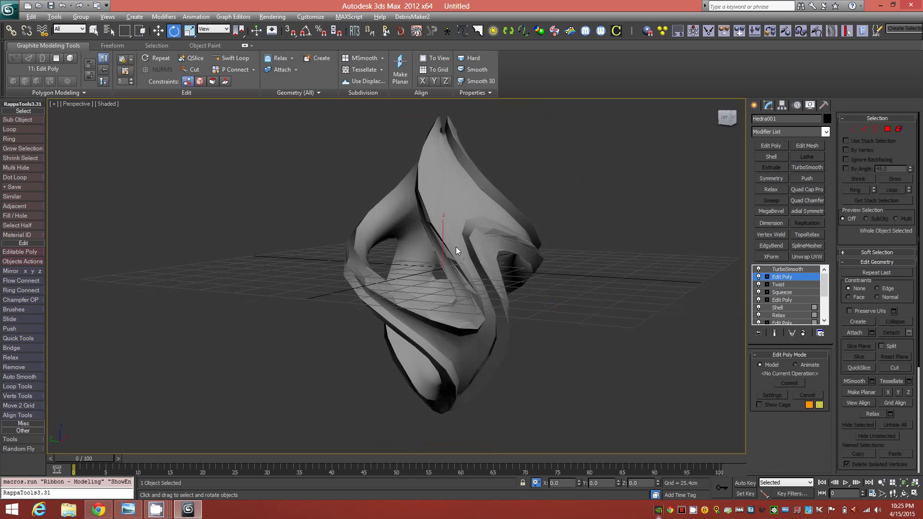
key("F4")
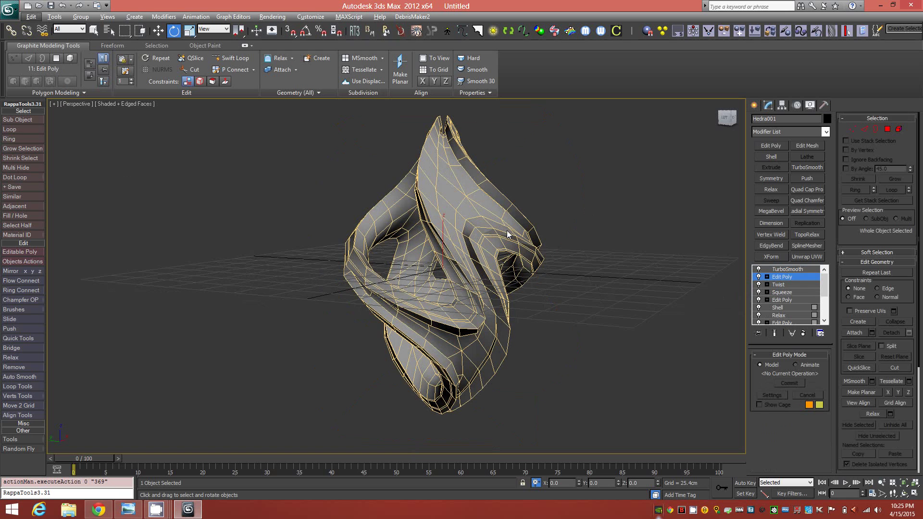
middle_click_drag(506, 231, 488, 254, "alt")
scroll(451, 248, "up", 4)
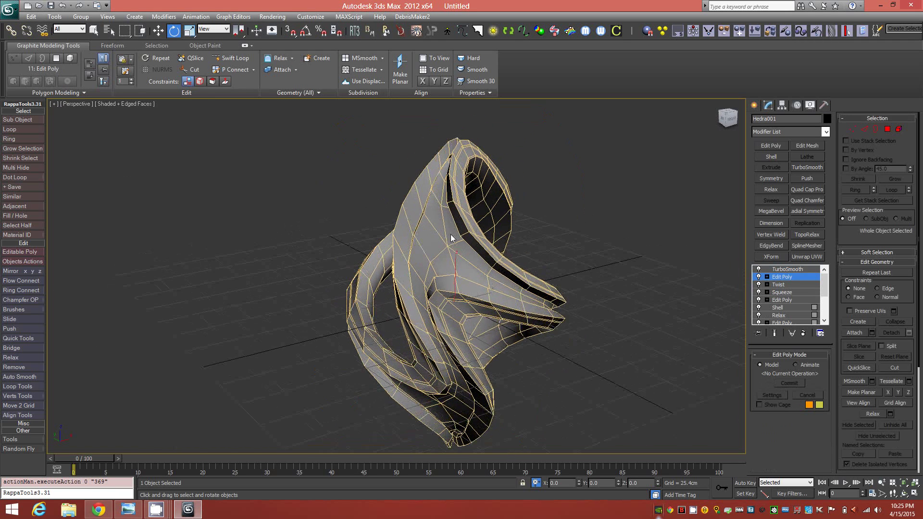
middle_click_drag(457, 254, 349, 248, "alt")
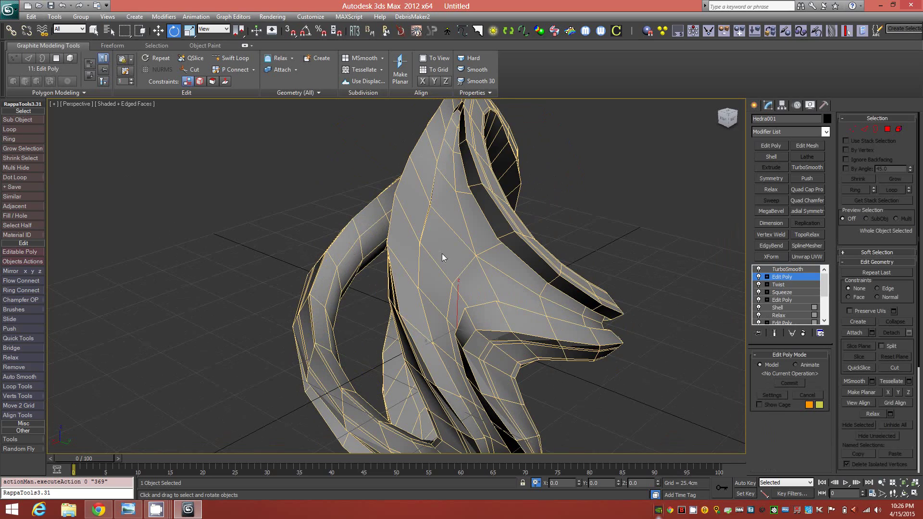
middle_click_drag(487, 255, 616, 256, "alt")
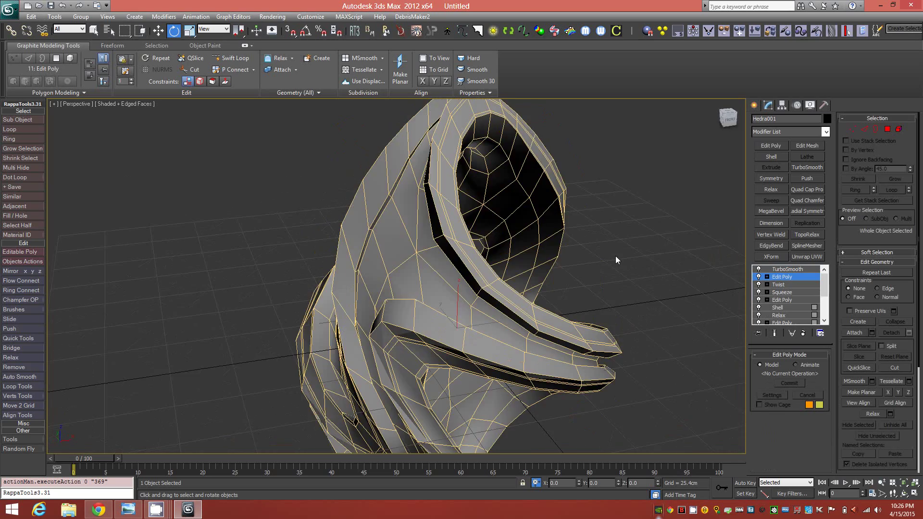
middle_click_drag(516, 228, 501, 221, "alt")
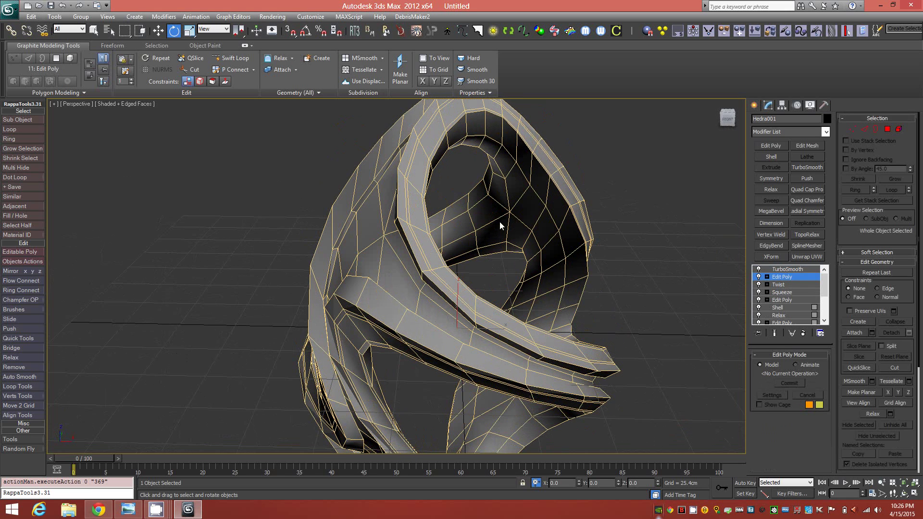
scroll(515, 197, "up", 3)
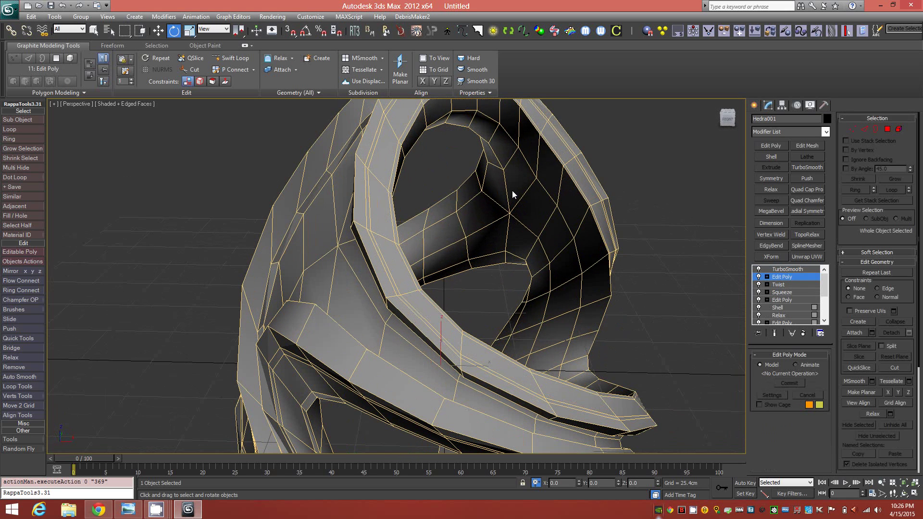
middle_click_drag(502, 216, 426, 233, "alt")
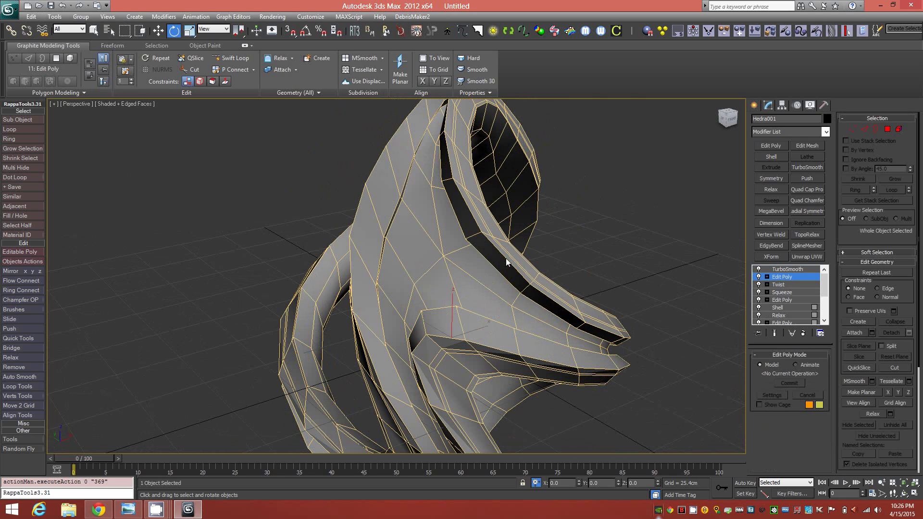
Step: In the Edit Poly above the Twist, select the two opposing vertices at the centre of the panel beside the upper opening, on its outer and inner surfaces
middle_click_drag(497, 253, 514, 234, "alt")
left_click(852, 129)
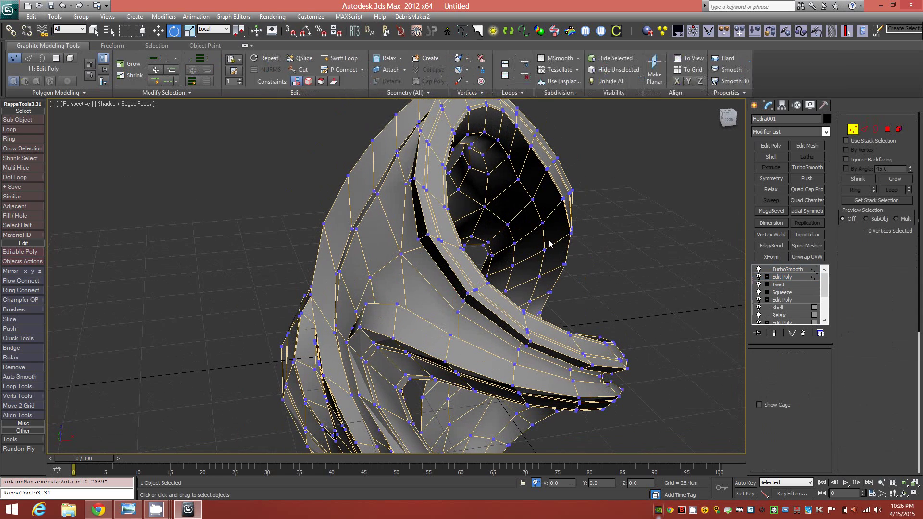
left_click(400, 255)
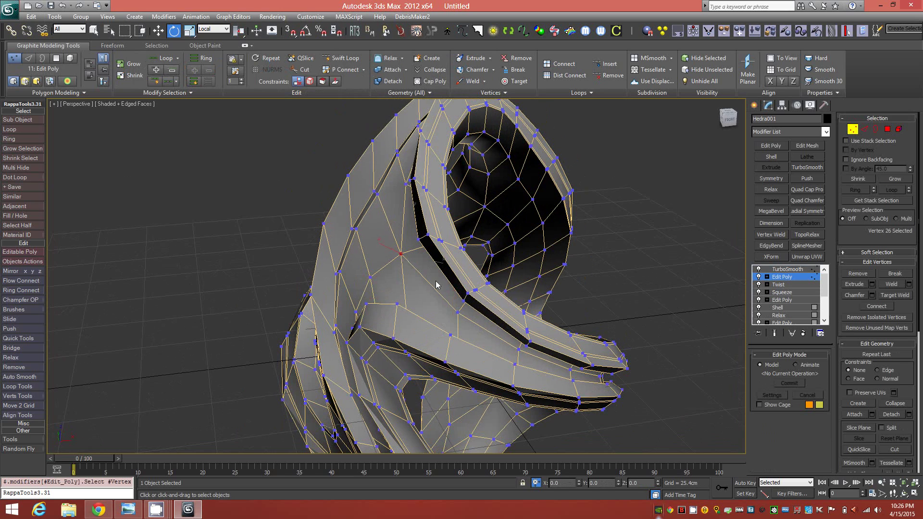
key("alt")
middle_click_drag(402, 242, 313, 207, "alt")
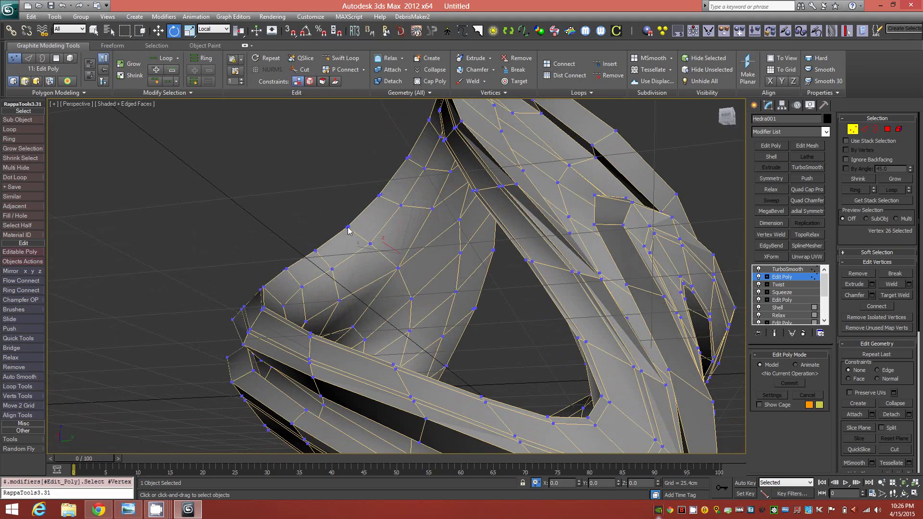
middle_click_drag(343, 249, 357, 292, "alt")
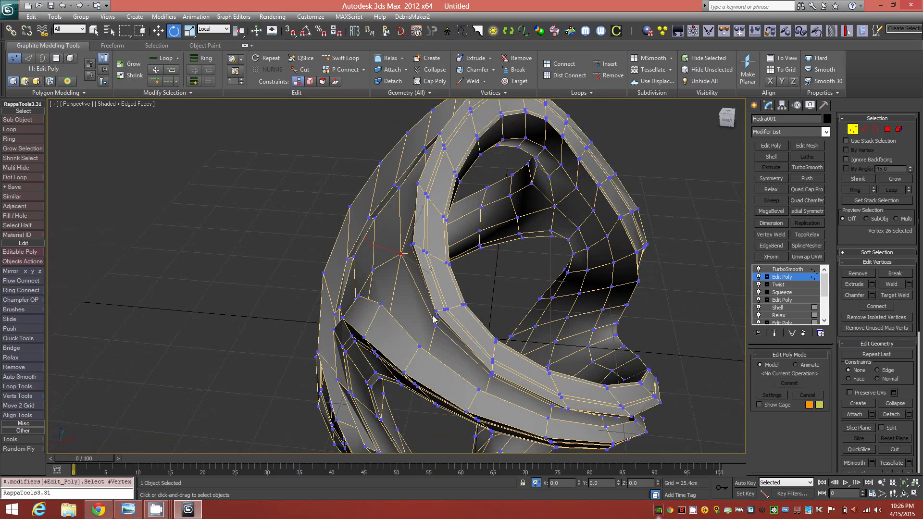
middle_click_drag(434, 234, 338, 189, "alt")
scroll(338, 190, "up", 2)
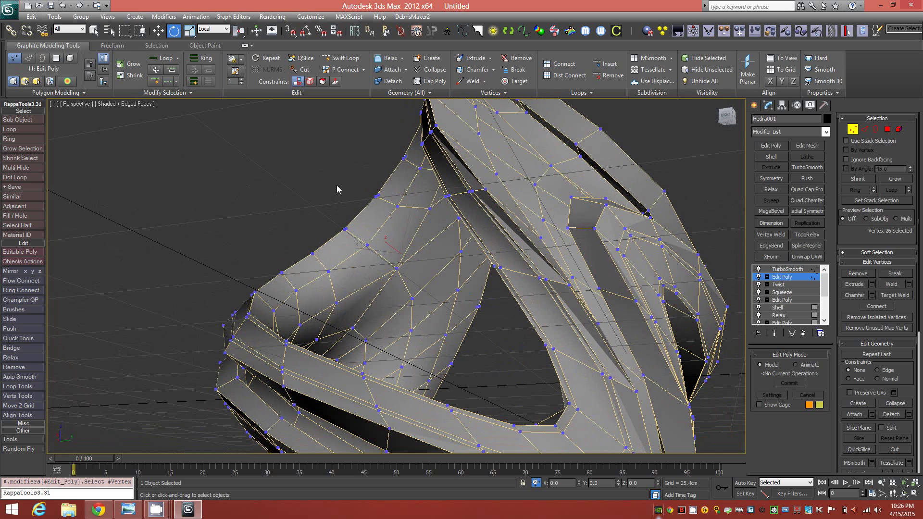
left_click(397, 269)
middle_click_drag(380, 251, 486, 286, "alt")
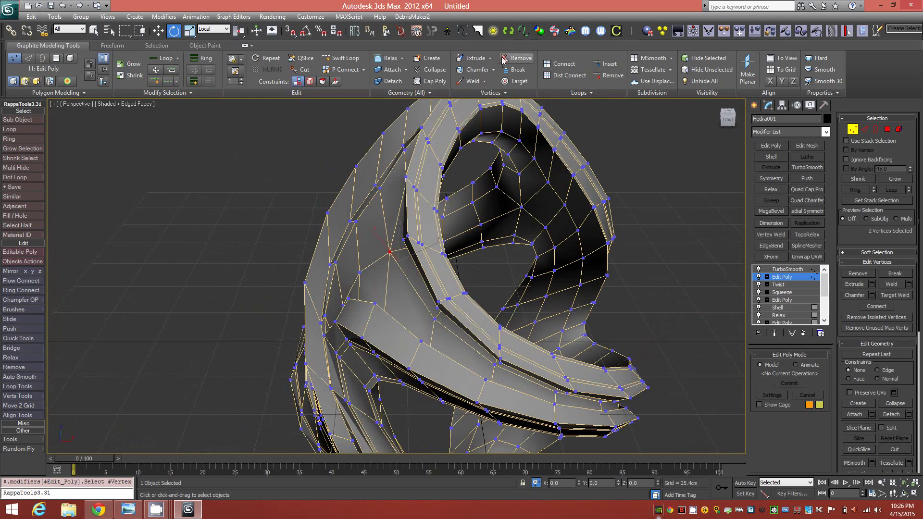
Step: Chamfer the two selected panel vertices by 6.431 cm
left_click(479, 72, "shift")
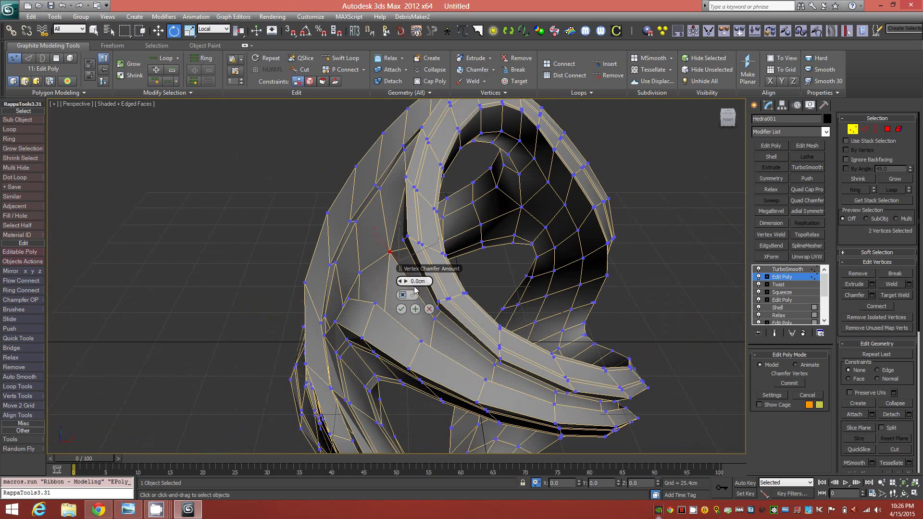
left_click_drag(405, 284, 418, 284)
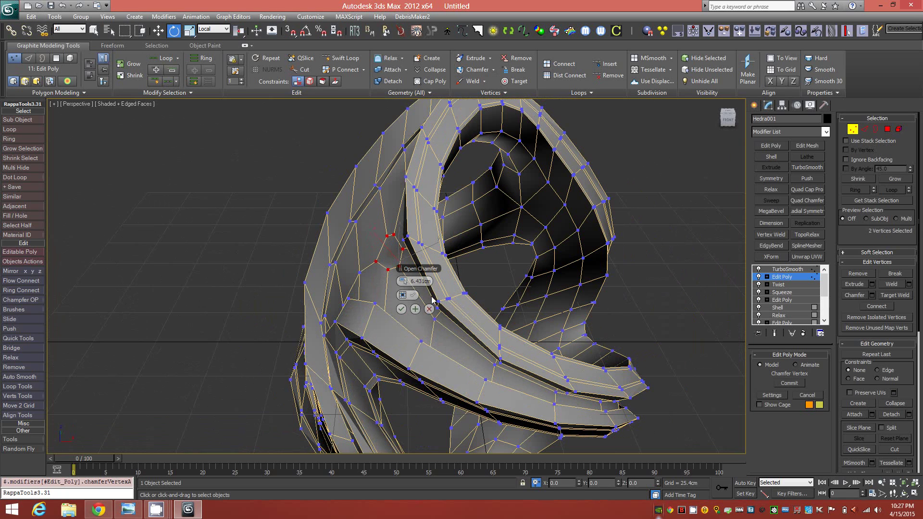
left_click(401, 309)
Step: Convert the chamfered vertices to a polygon selection, shrink it to the two centre polygons, and regularize them with GeoPoly
middle_click_drag(406, 289, 417, 245, "alt")
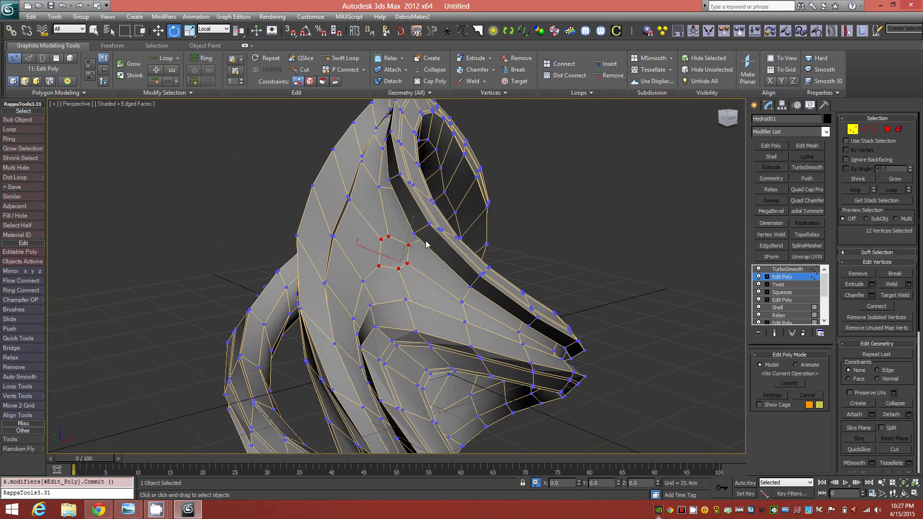
middle_click_drag(416, 236, 856, 202, "alt")
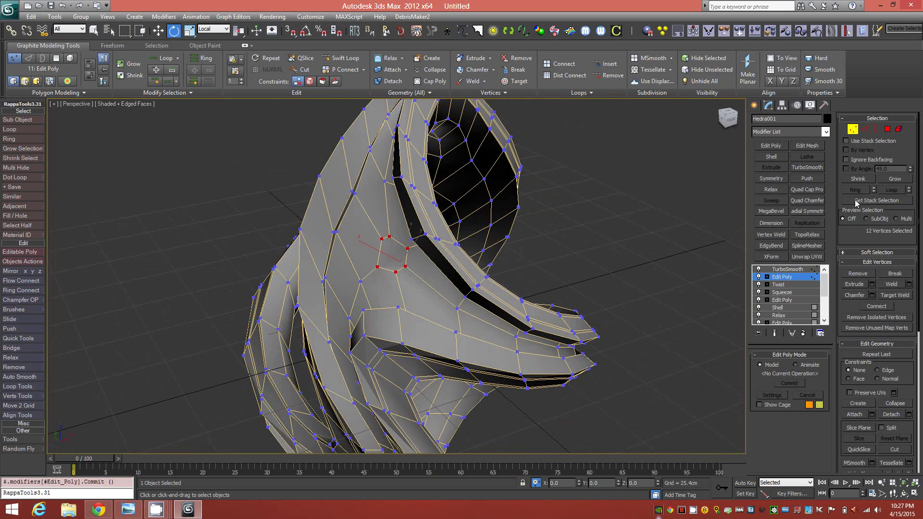
left_click(887, 130)
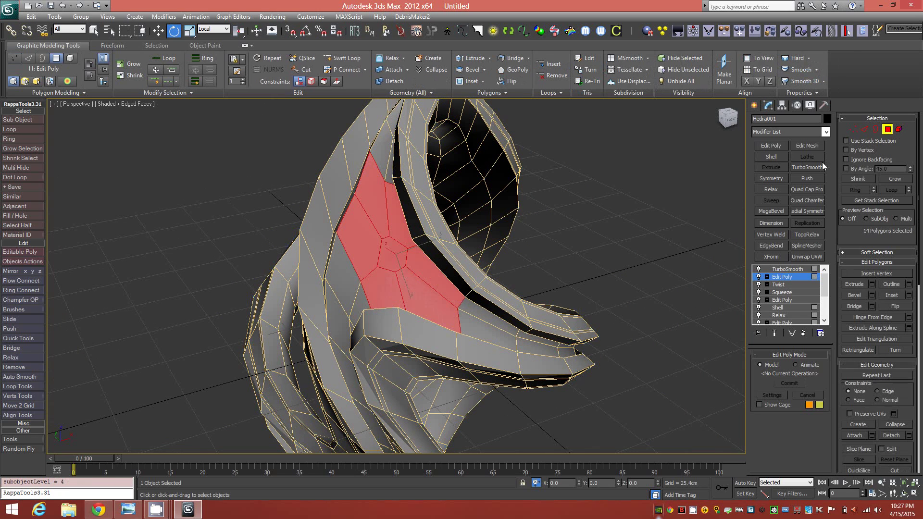
left_click(131, 76)
middle_click_drag(495, 278, 481, 145, "alt")
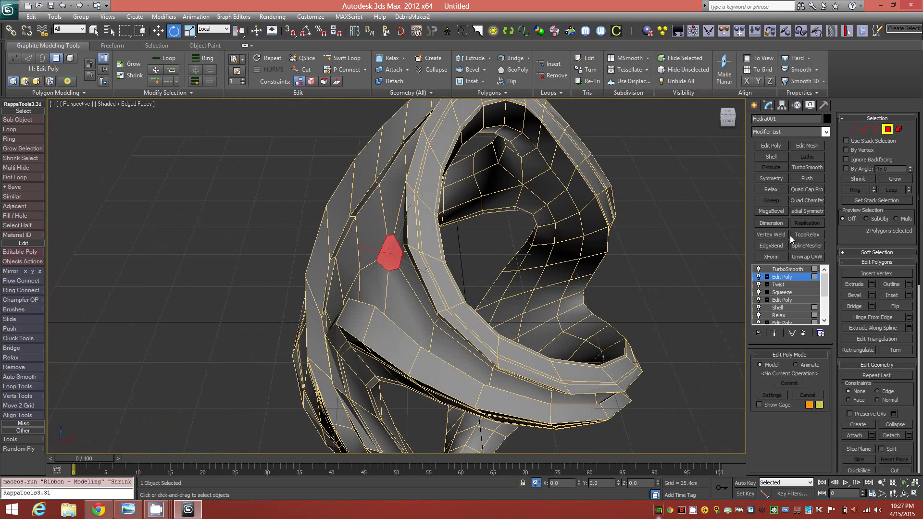
left_click(521, 68)
Step: Try to bridge the two hexagonal polygons through the panel without insetting them
mouse_move(497, 250)
middle_mouse_down("alt")
mouse_move(517, 212)
mouse_move(539, 237)
mouse_move(360, 224)
mouse_move(380, 197)
mouse_move(385, 218)
mouse_move(376, 214)
mouse_move(457, 241)
mouse_move(491, 234)
middle_mouse_up("alt")
left_click(515, 58)
middle_click_drag(494, 234, 523, 254, "alt")
key("ctrl+z")
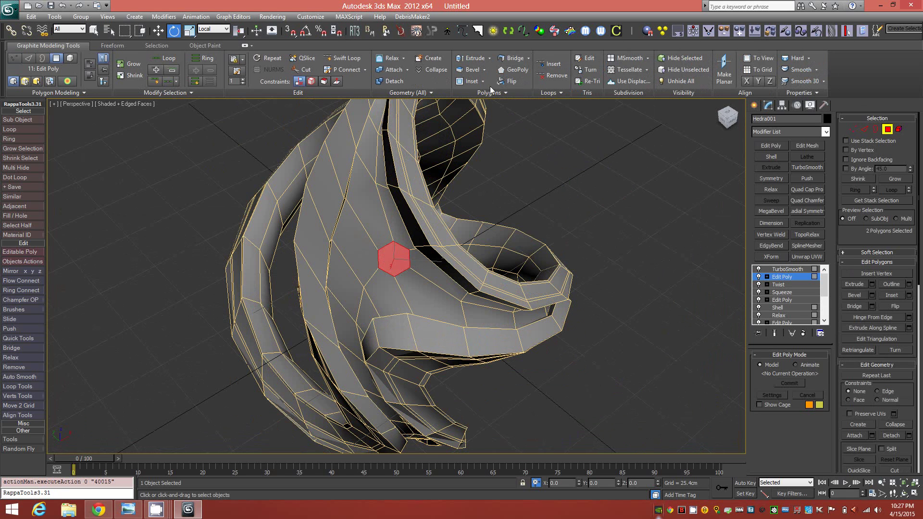
Step: Inset the two hexagonal polygons by 0.995 cm using the By Polygon option
left_click(469, 82)
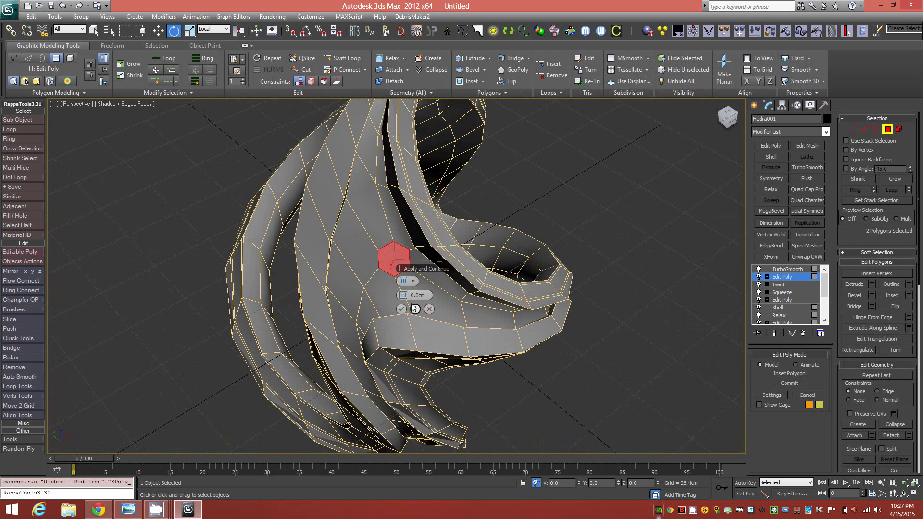
left_click(412, 281)
left_click(437, 302)
left_click(407, 296)
left_click_drag(406, 295, 407, 295)
left_click(402, 309)
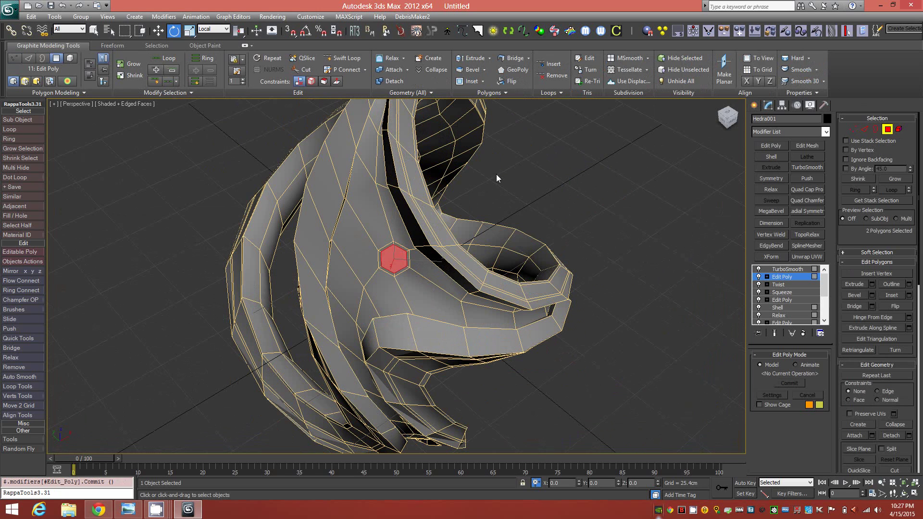
Step: Bridge the two inset hexagons into a through-hole and inset its inner walls as a group by 0.995 cm
left_click(470, 81, "shift")
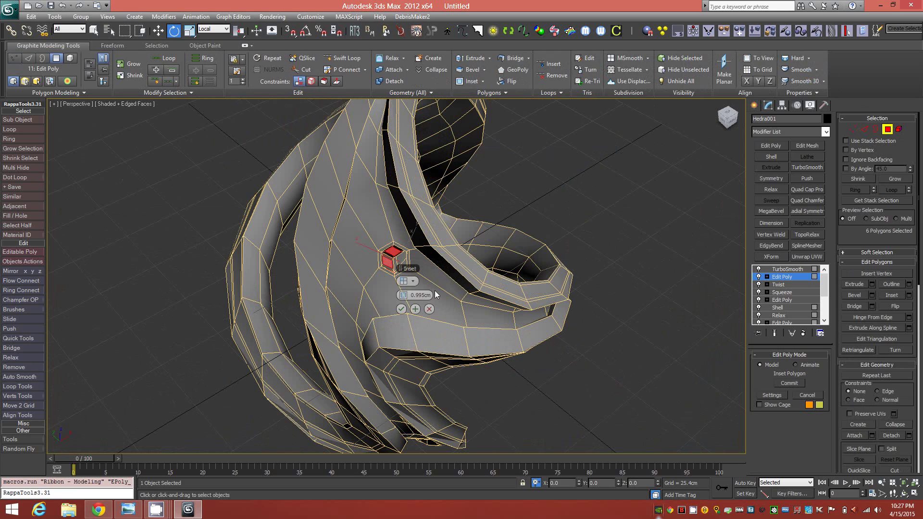
left_click(408, 283)
left_click(423, 289)
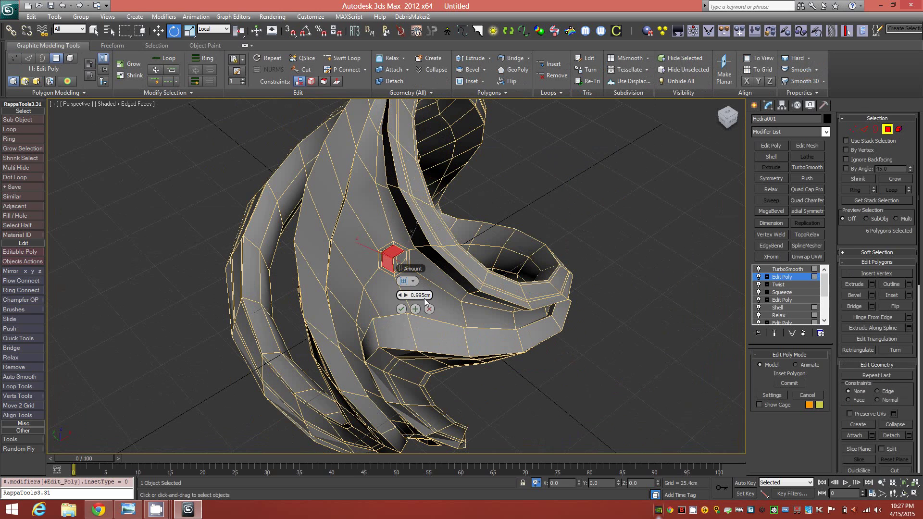
left_click(400, 309)
mouse_move(428, 245)
middle_mouse_down("alt")
mouse_move(382, 228)
mouse_move(427, 234)
middle_mouse_up("alt")
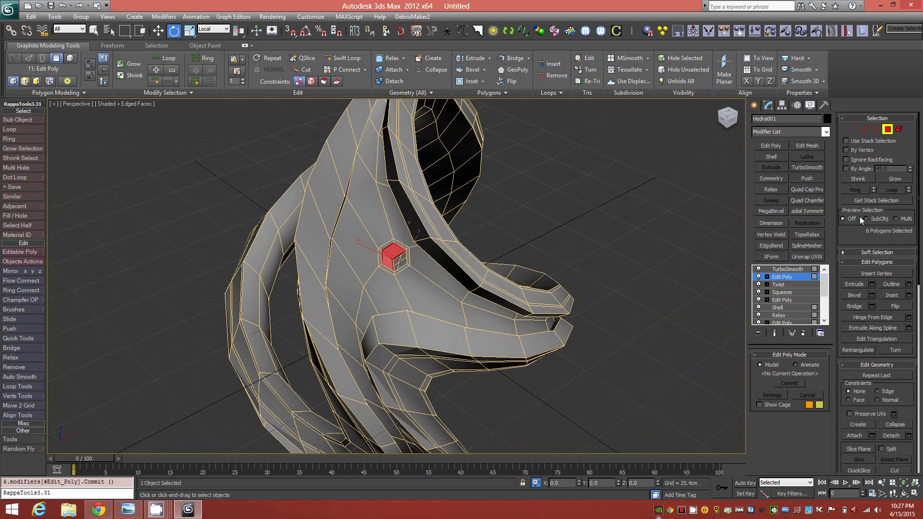
Step: Leave polygon editing and examine the smoothed hole with edged faces hidden, then return to the unsmoothed edged mesh
left_click(888, 129)
key("ctrl+e")
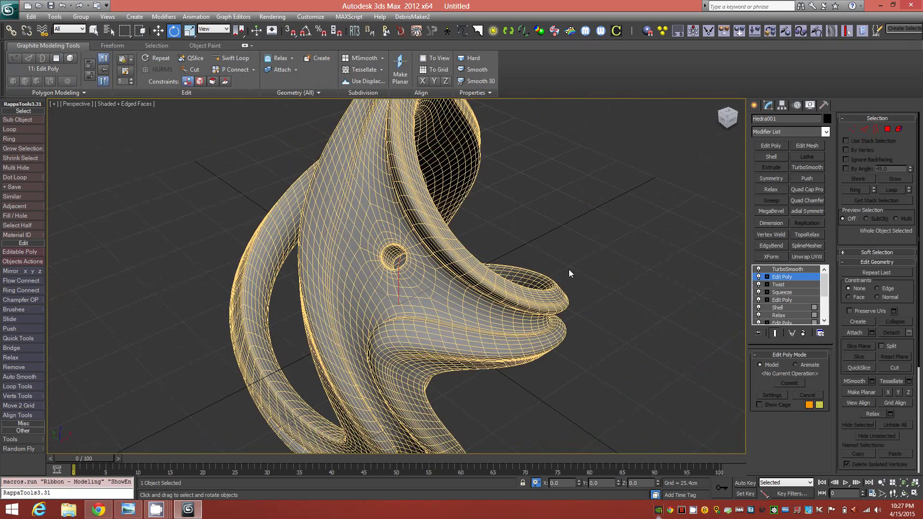
mouse_move(494, 269)
middle_mouse_down("alt")
mouse_move(524, 274)
mouse_move(454, 257)
mouse_move(486, 252)
mouse_move(510, 267)
mouse_move(529, 262)
mouse_move(425, 250)
mouse_move(511, 251)
middle_mouse_up("alt")
key("F4")
middle_click_drag(682, 221, 574, 219, "alt")
middle_click_drag(502, 239, 592, 249, "alt")
key("F4")
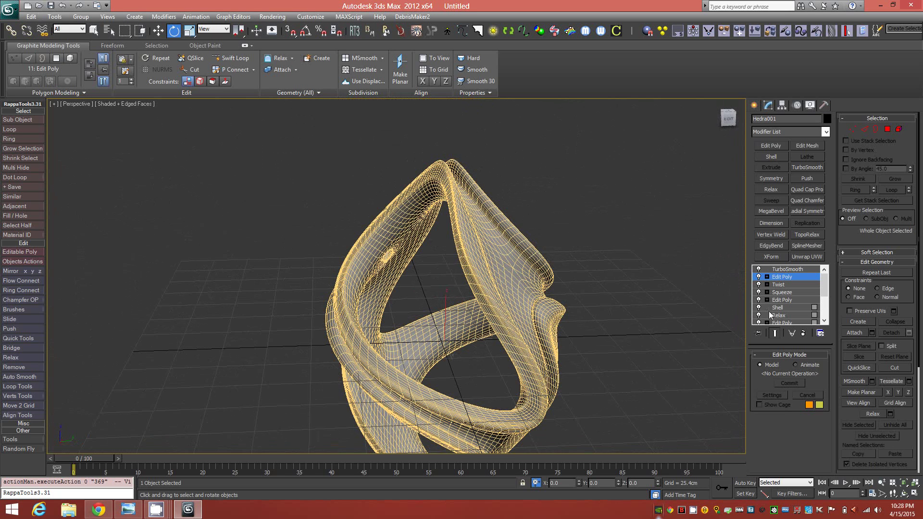
key("ctrl+e")
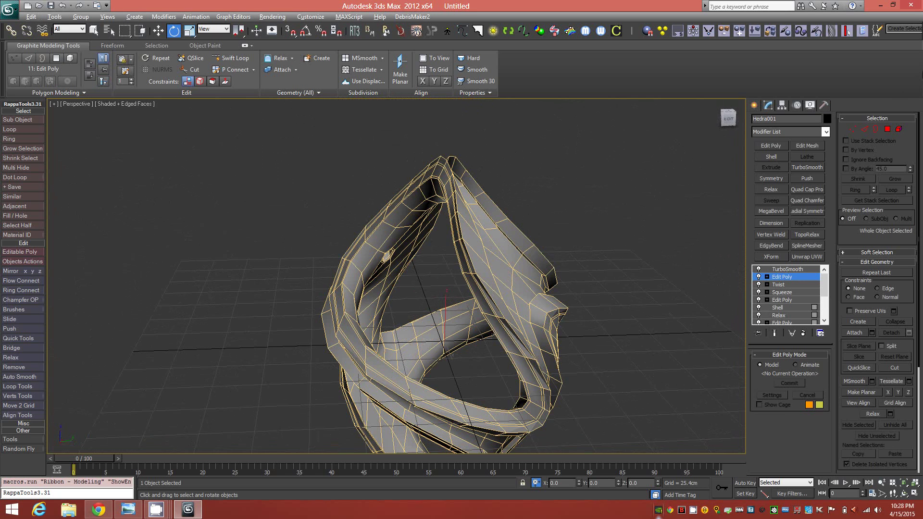
Step: Select the two opposing centre vertices on the adjacent panel's outer and inner surfaces and chamfer them by 6.431 cm
left_click(852, 129)
left_click(513, 270)
middle_click_drag(503, 302, 599, 253, "alt")
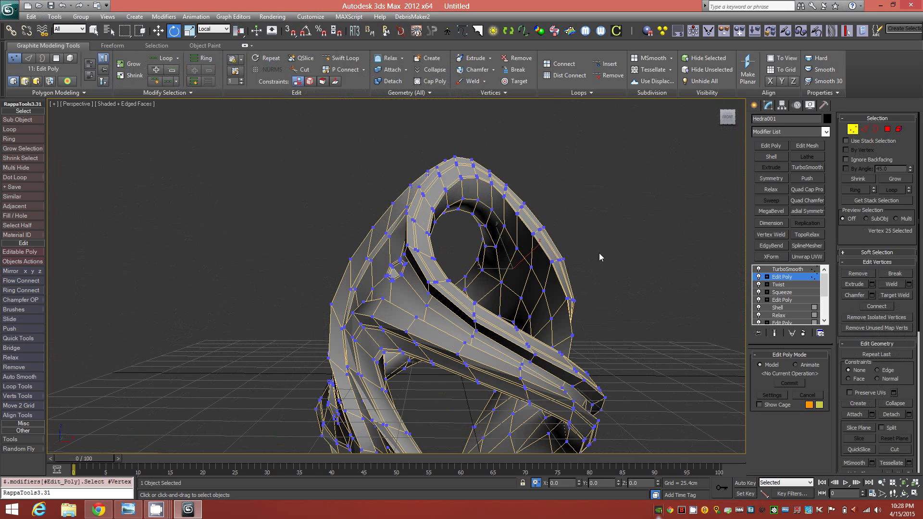
left_click(502, 283)
scroll(497, 269, "up", 4)
middle_click_drag(558, 266, 480, 256, "alt")
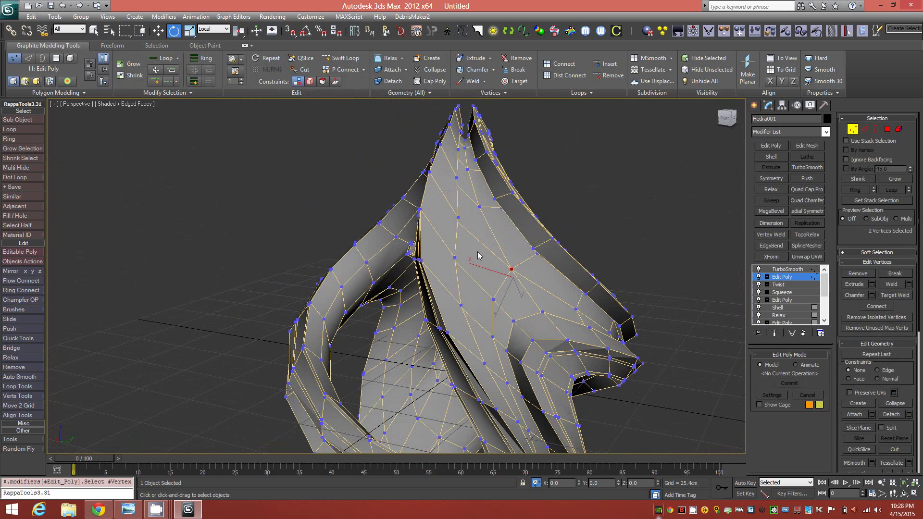
left_click(475, 69)
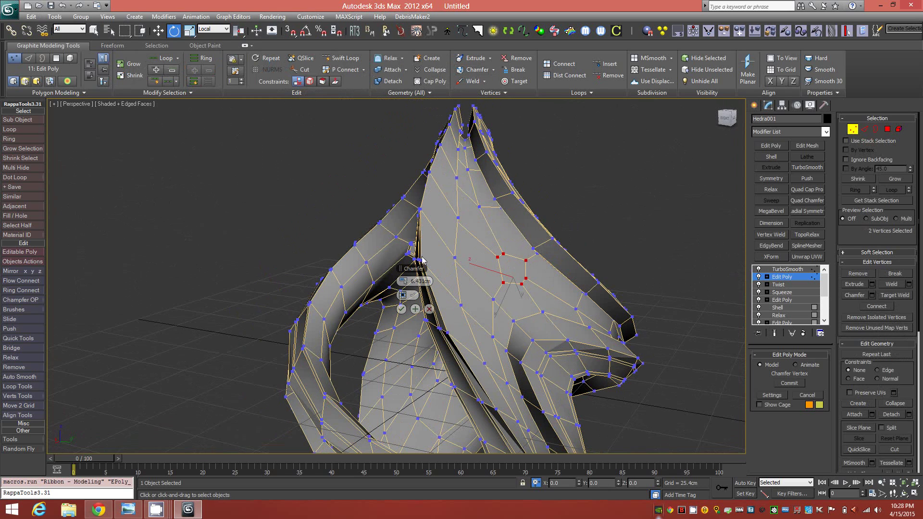
left_click(402, 310)
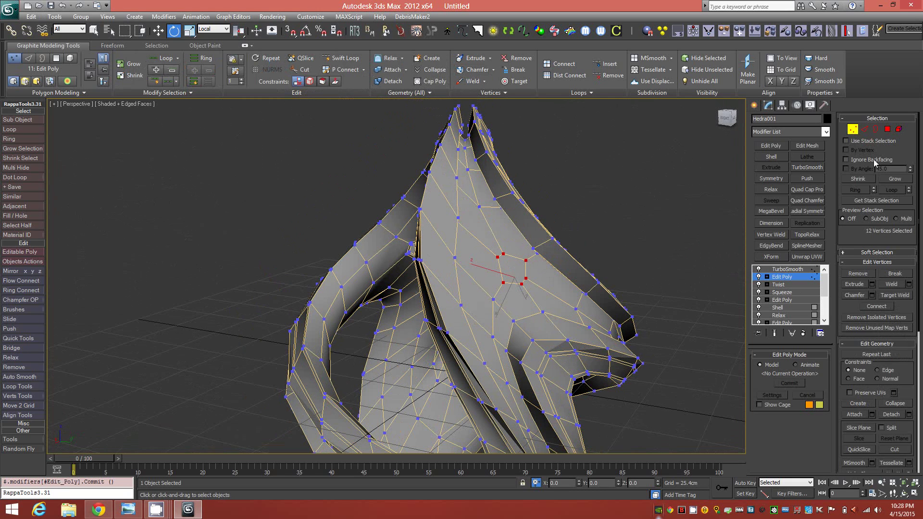
Step: Convert the second panel's chamfered vertices to polygons, shrink the selection to the two centre polygons, and regularize them with GeoPoly
left_click(888, 129, "ctrl")
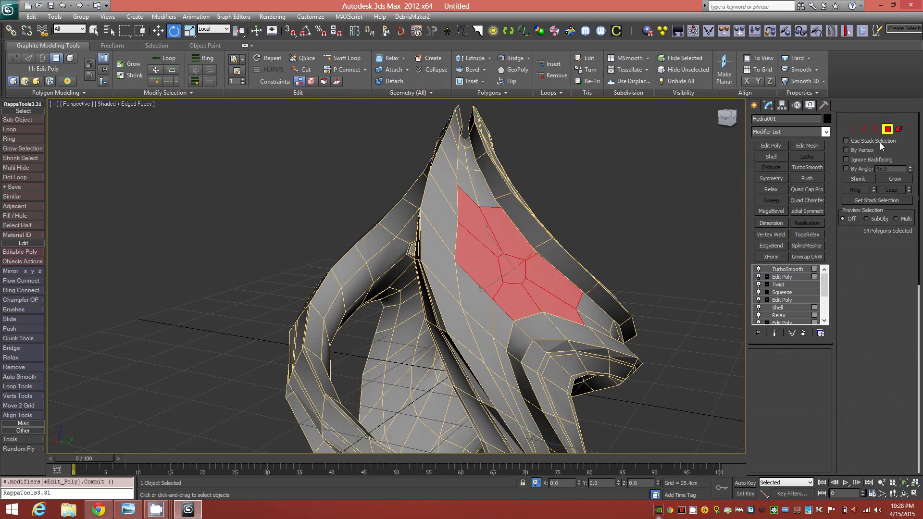
left_click(135, 75)
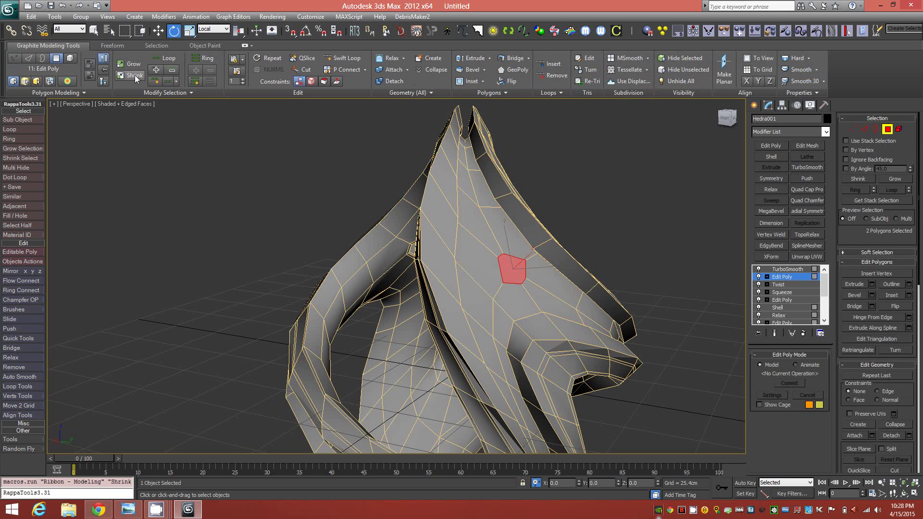
middle_click_drag(513, 269, 569, 258, "alt")
middle_click_drag(627, 213, 557, 97, "alt")
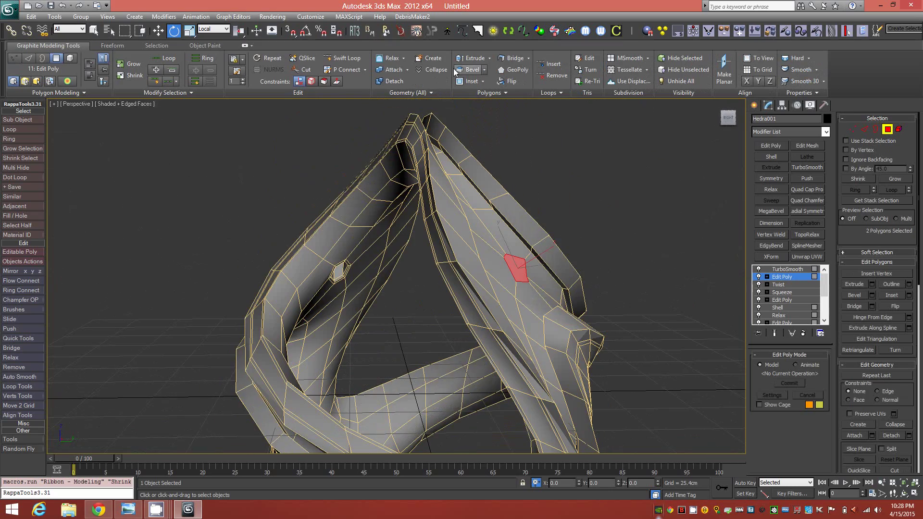
left_click(512, 71)
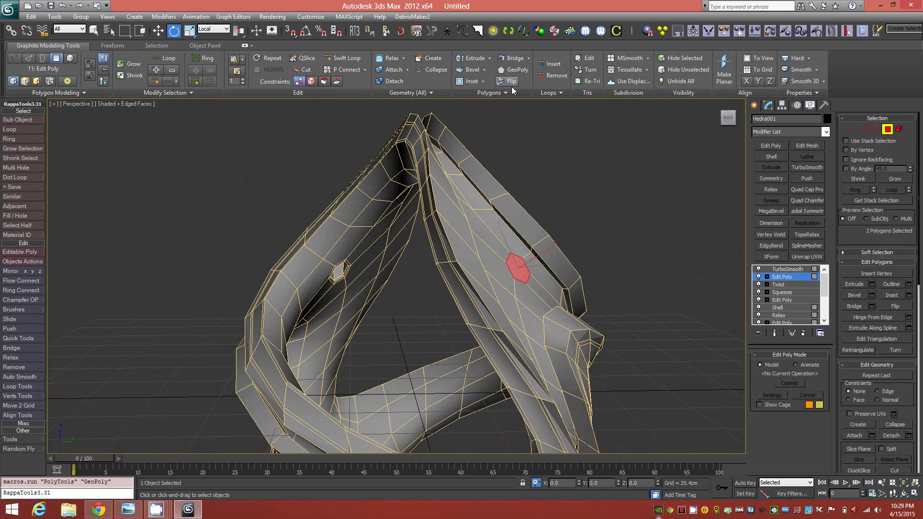
middle_click_drag(573, 249, 548, 269, "alt")
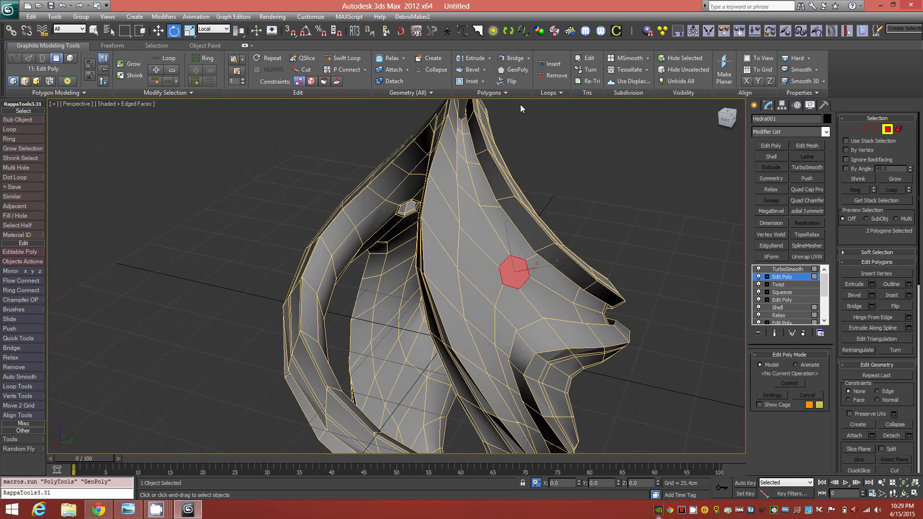
Step: Inset the second panel's two hexagons by 0.995 cm and bridge them into a through-hole
left_click(470, 83, "shift")
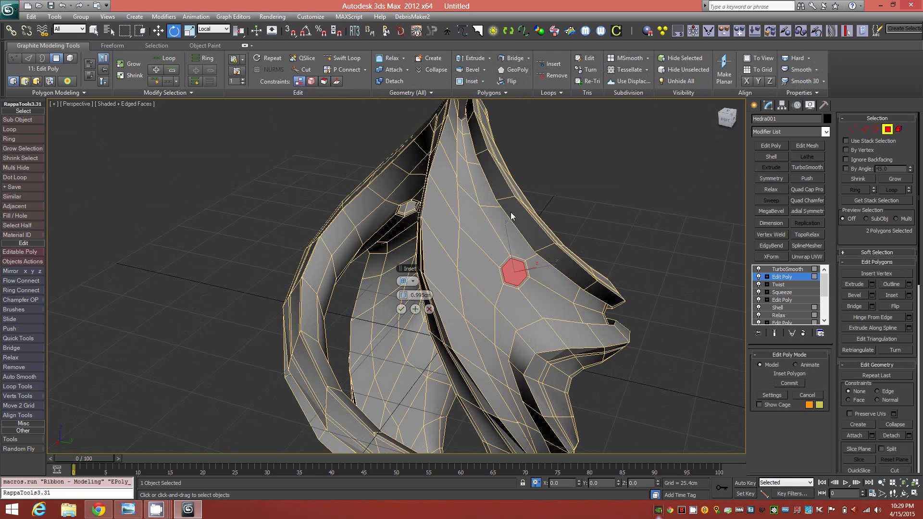
left_click(401, 310)
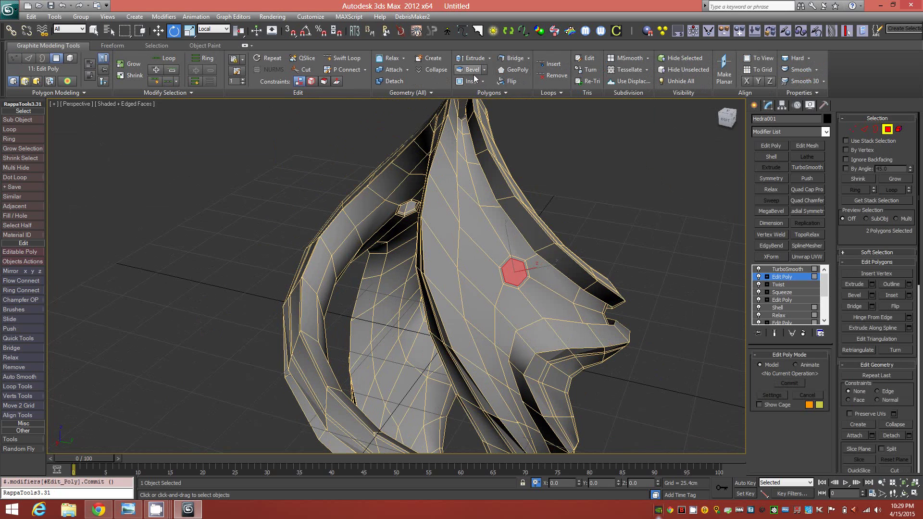
left_click(509, 59)
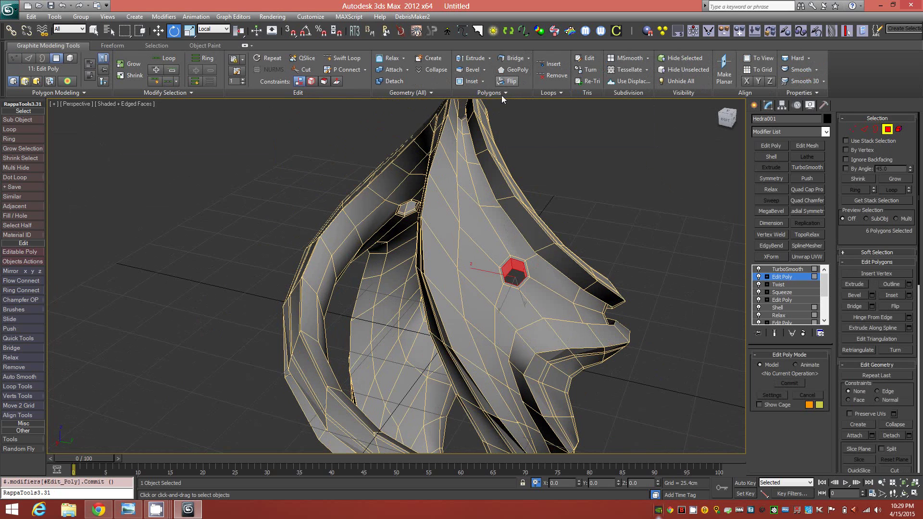
Step: Inset the inner walls of the second hole by 0.995 cm
left_click(470, 82, "shift")
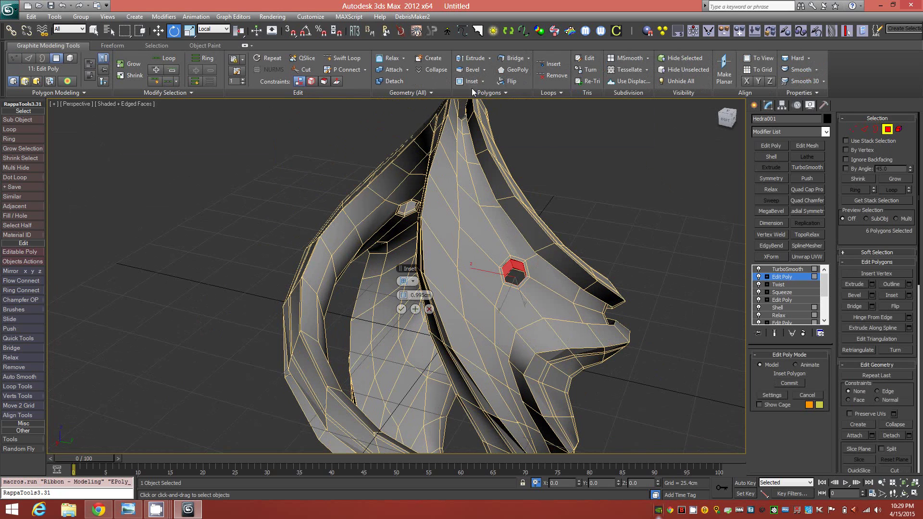
left_click(400, 310)
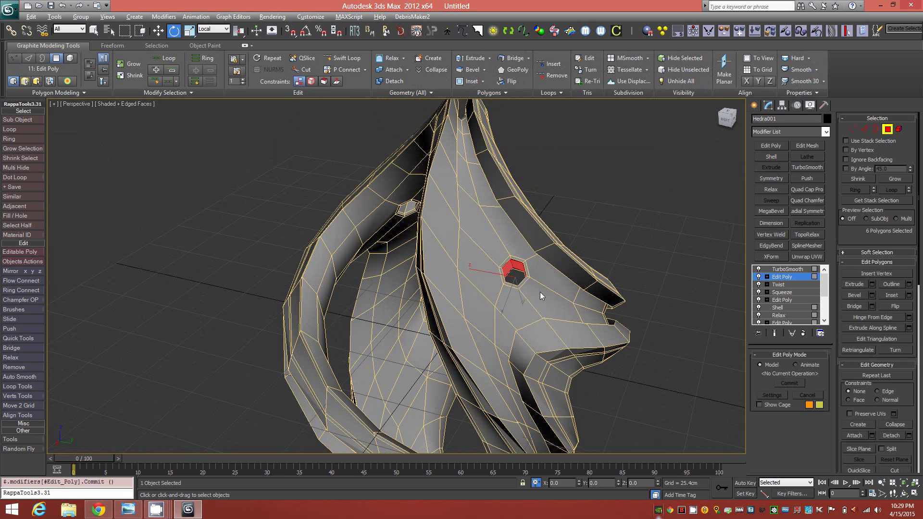
Step: Leave polygon editing and show the TurboSmooth end result to examine both through-holes on the smoothed pendant
middle_click_drag(541, 293, 504, 292, "alt")
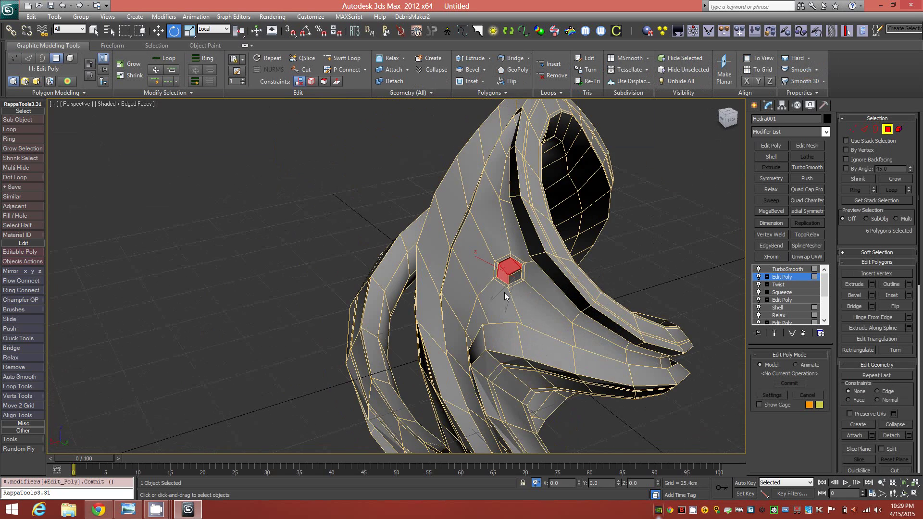
left_click(887, 129)
key("ctrl+e")
middle_click_drag(458, 286, 614, 291, "alt")
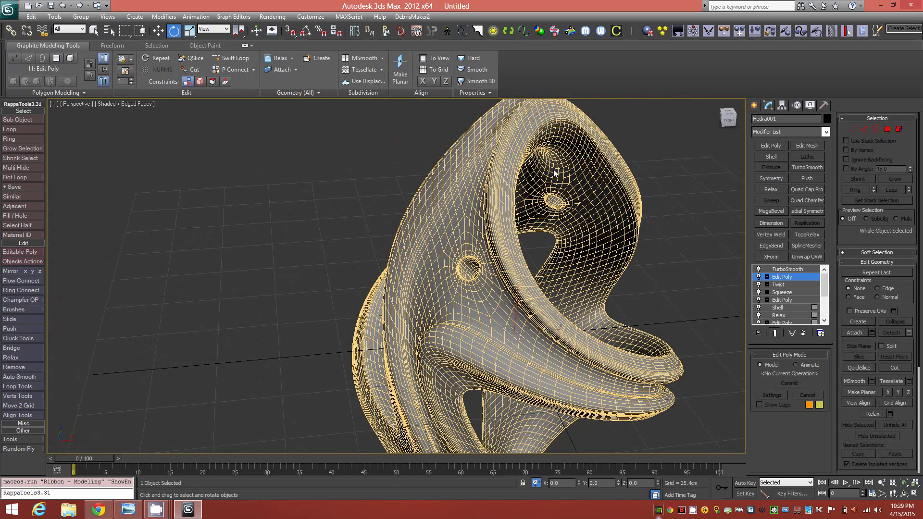
middle_click_drag(577, 220, 383, 296, "alt")
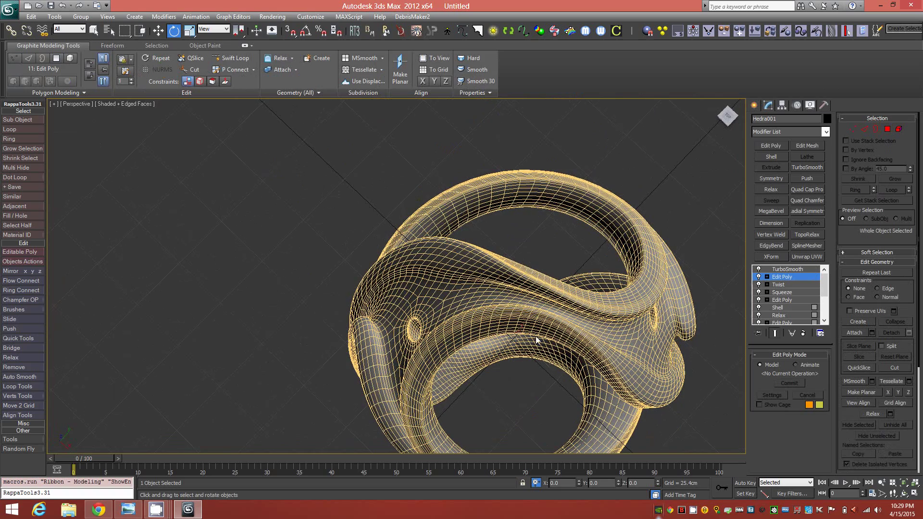
middle_click_drag(503, 330, 532, 275, "alt")
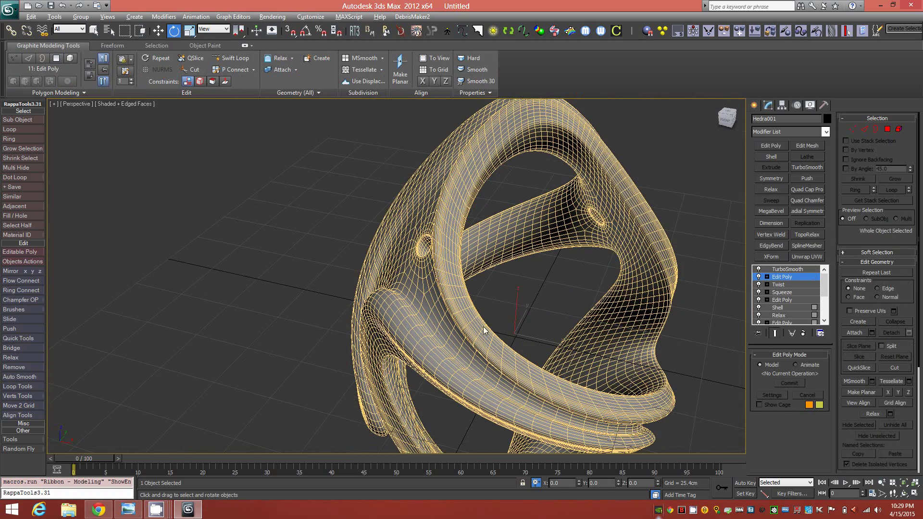
scroll(486, 334, "down", 4)
mouse_move(496, 331)
middle_mouse_down("alt")
mouse_move(473, 314)
mouse_move(551, 314)
middle_mouse_up("alt")
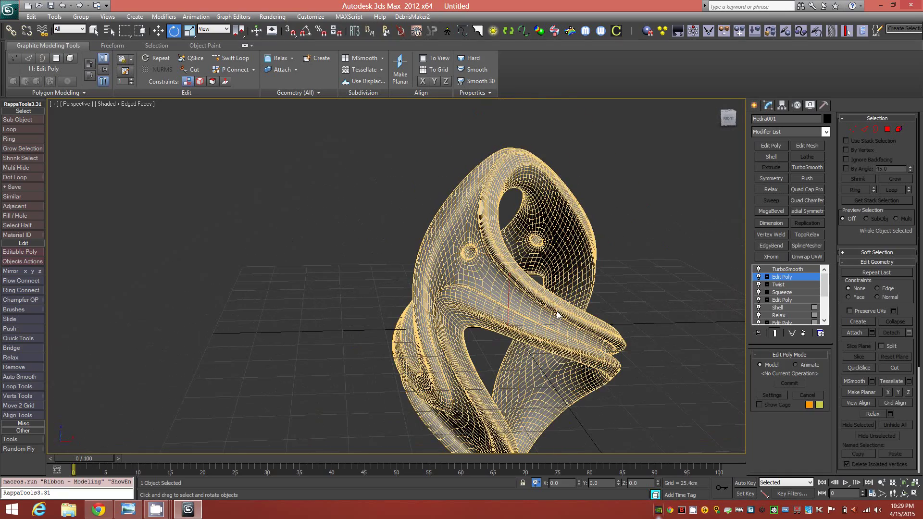
Step: Hide the edged faces and examine the shading around the round hole in the front panel
key("F4")
middle_click_drag(492, 246, 477, 274, "alt")
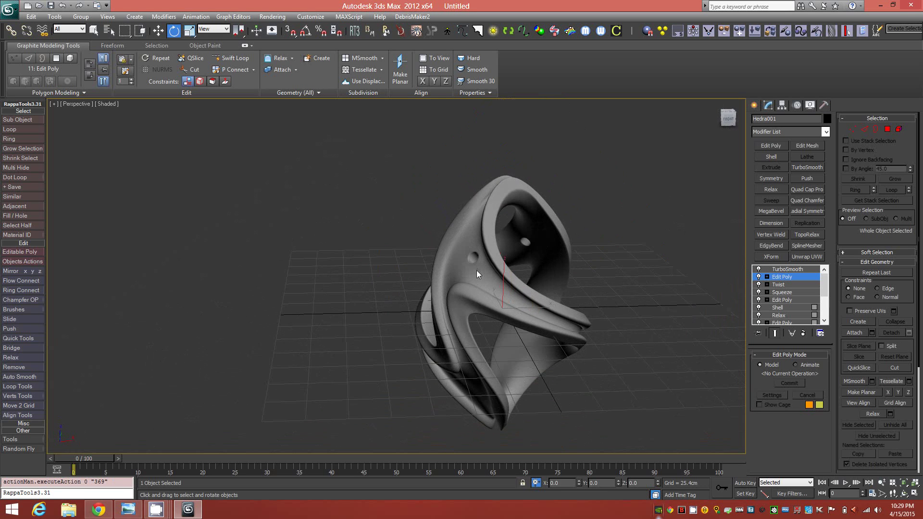
scroll(476, 255, "up", 6)
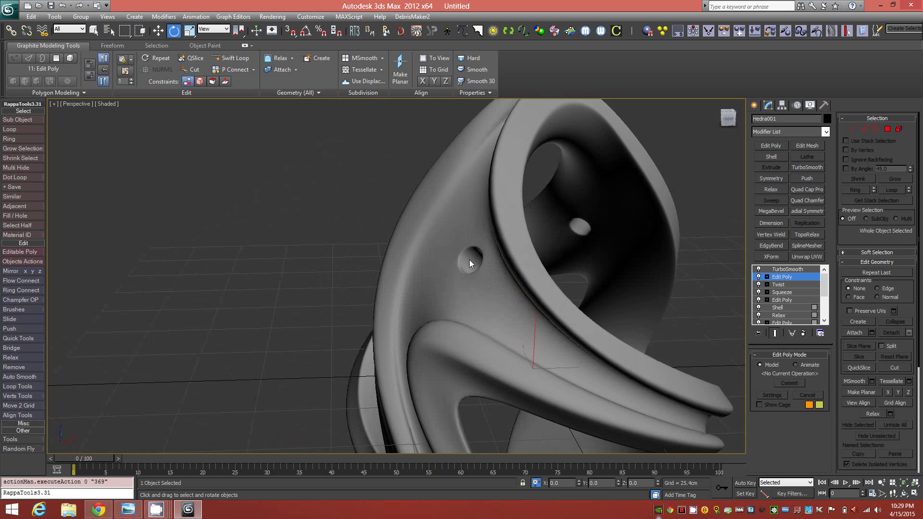
Step: Compare the smoothed panels with and without their holes by toggling the Edit Poly modifier above Twist, leaving it enabled
middle_click_drag(486, 260, 529, 283, "alt")
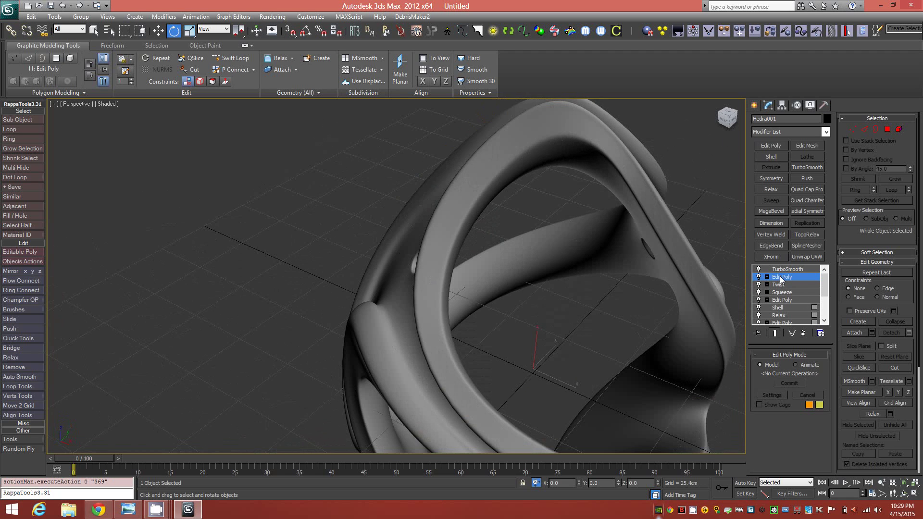
middle_click_drag(539, 283, 584, 276, "alt")
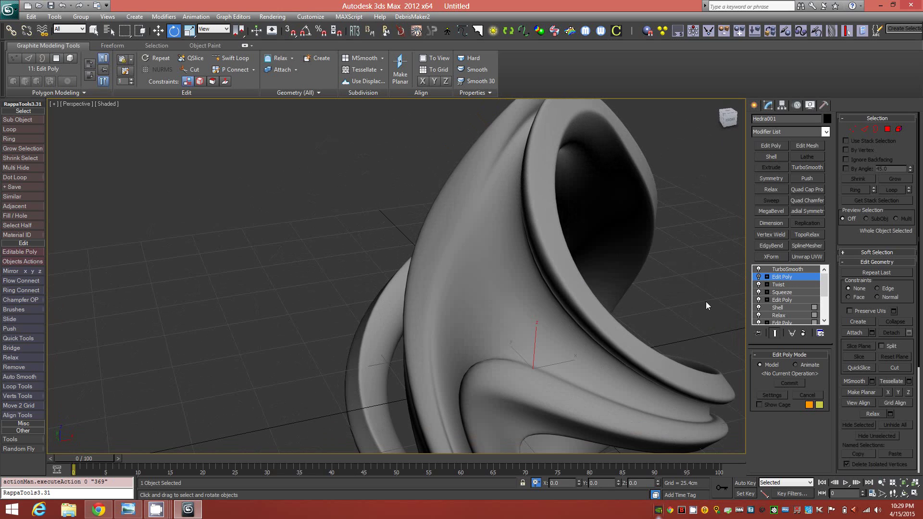
left_click(758, 277)
middle_click_drag(549, 290, 548, 322, "alt")
Step: Check the hole placement in the reference photo abstract-05.png, then return to 3ds Max and display the pendant with edged faces
left_click(140, 512)
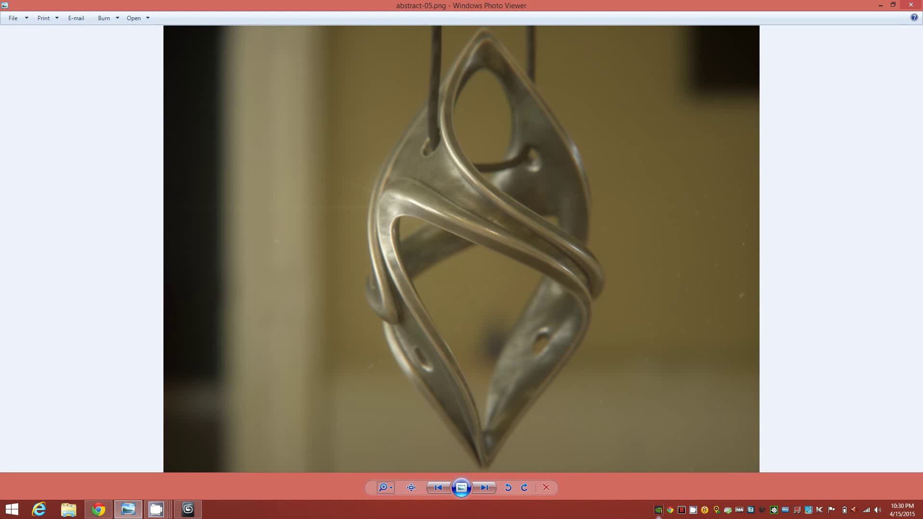
left_click(190, 512)
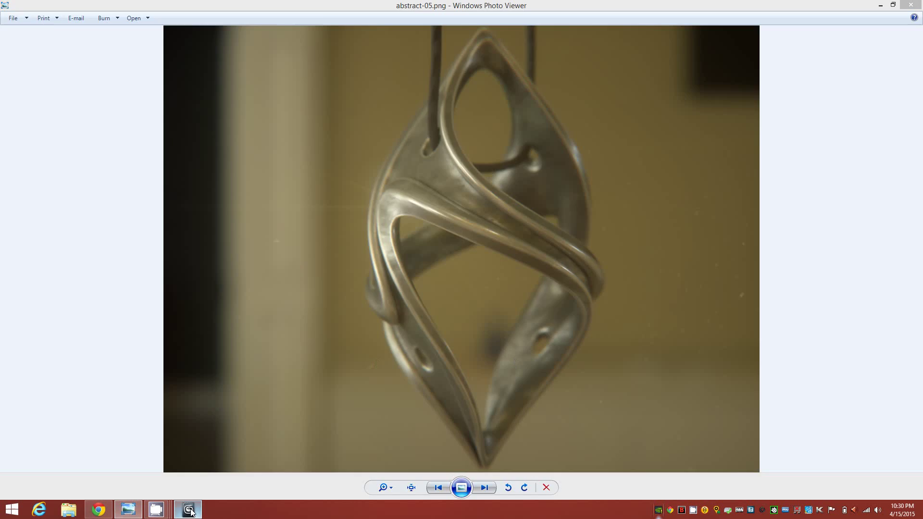
middle_click_drag(406, 357, 529, 362, "alt")
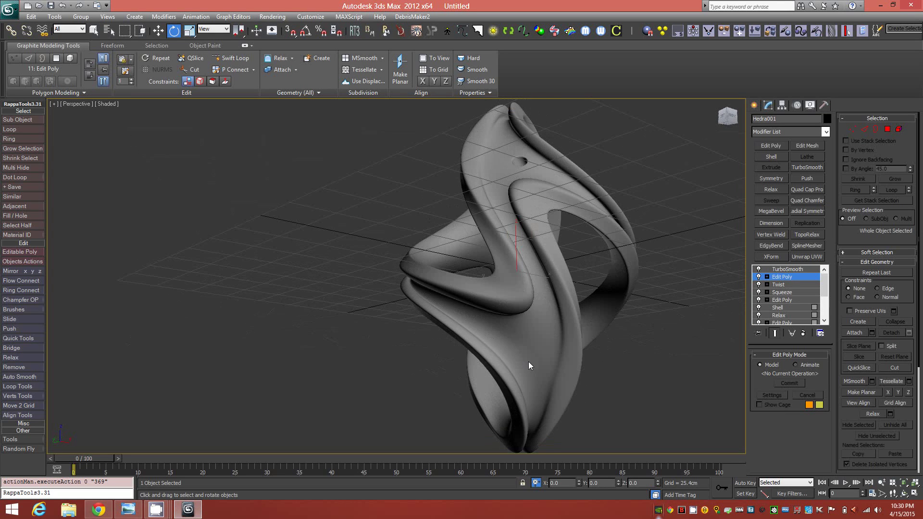
key("F4")
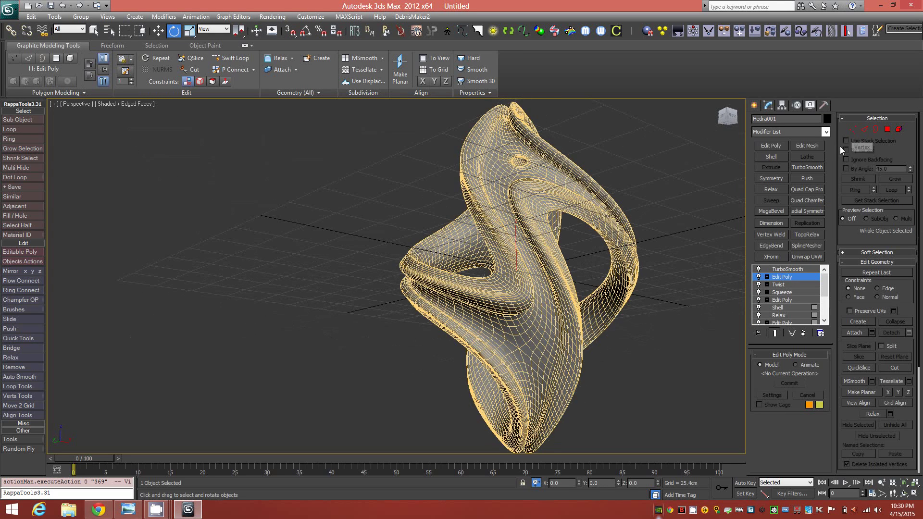
left_click(856, 133)
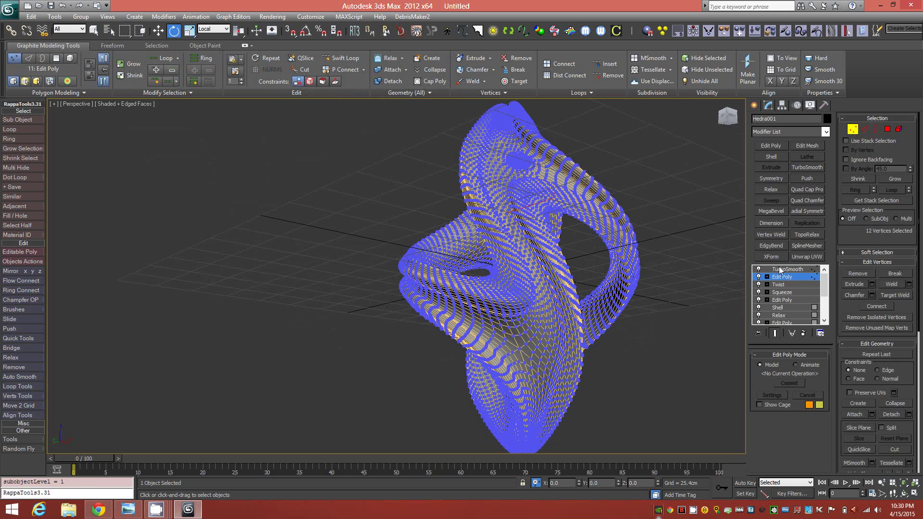
key("ctrl+e")
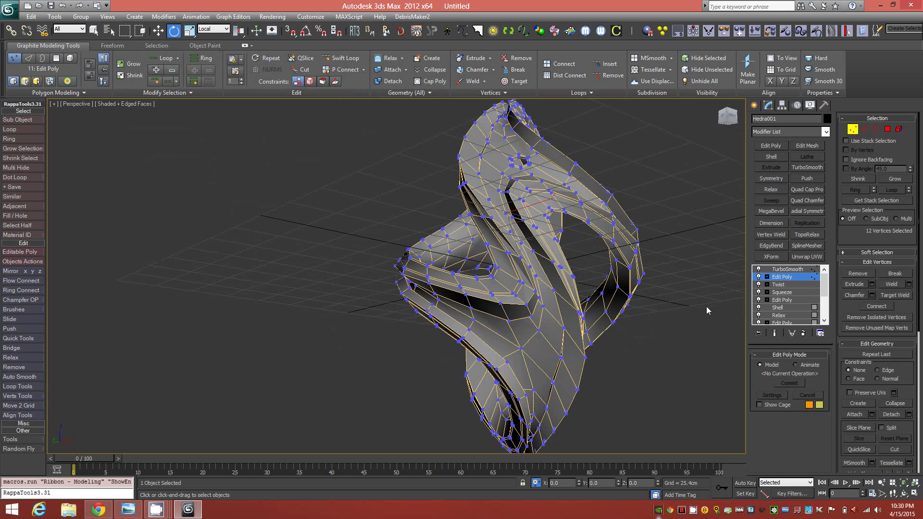
left_click(521, 350)
mouse_move(529, 339)
middle_mouse_down("alt")
mouse_move(410, 352)
mouse_move(531, 334)
middle_mouse_up("alt")
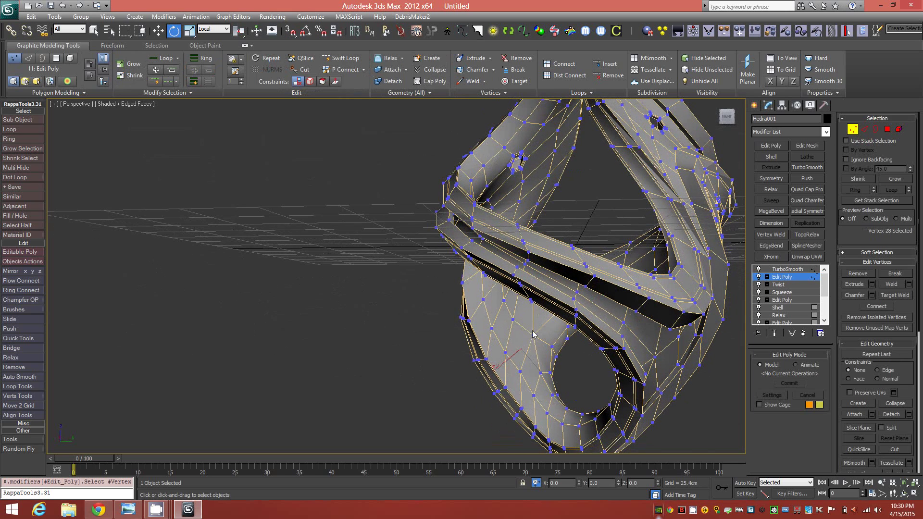
left_click(505, 354, "ctrl")
middle_click_drag(385, 342, 542, 354, "alt")
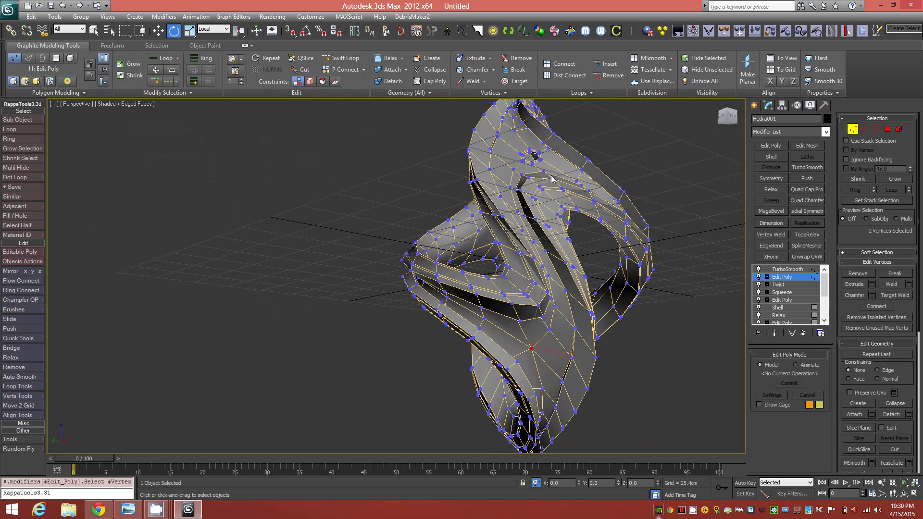
left_click(852, 129)
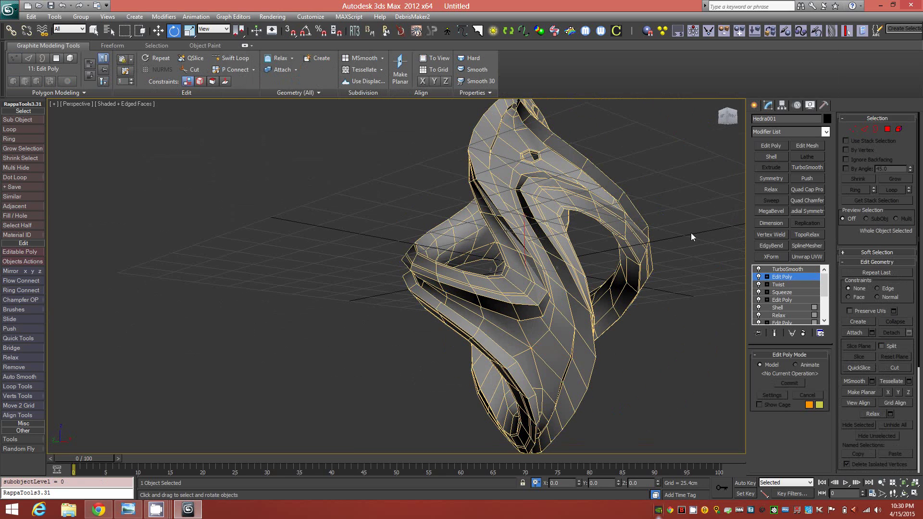
key("ctrl+e")
Step: Compare the smoothed pendant's overall shape from the front with the reference photo abstract-05.png
middle_click_drag(596, 260, 621, 290, "alt")
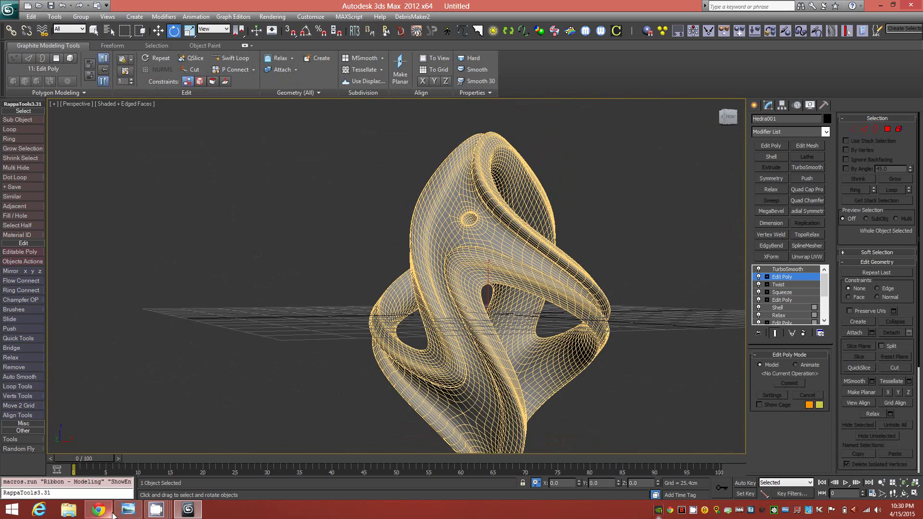
left_click(128, 513)
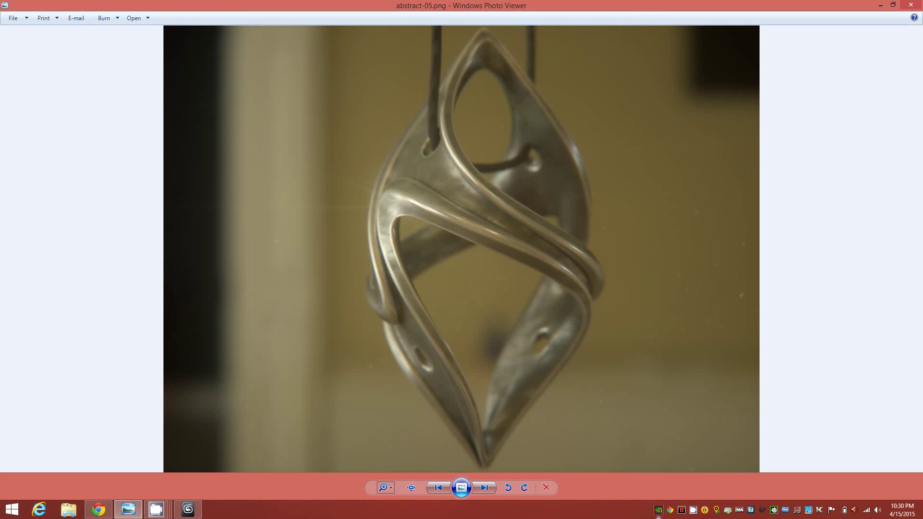
left_click(188, 510)
middle_click_drag(478, 359, 528, 322, "alt")
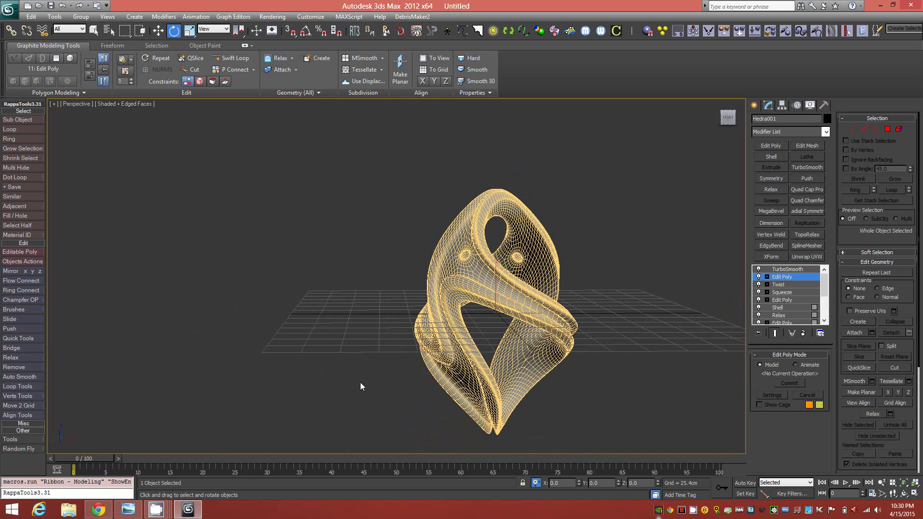
middle_click_drag(428, 357, 397, 350)
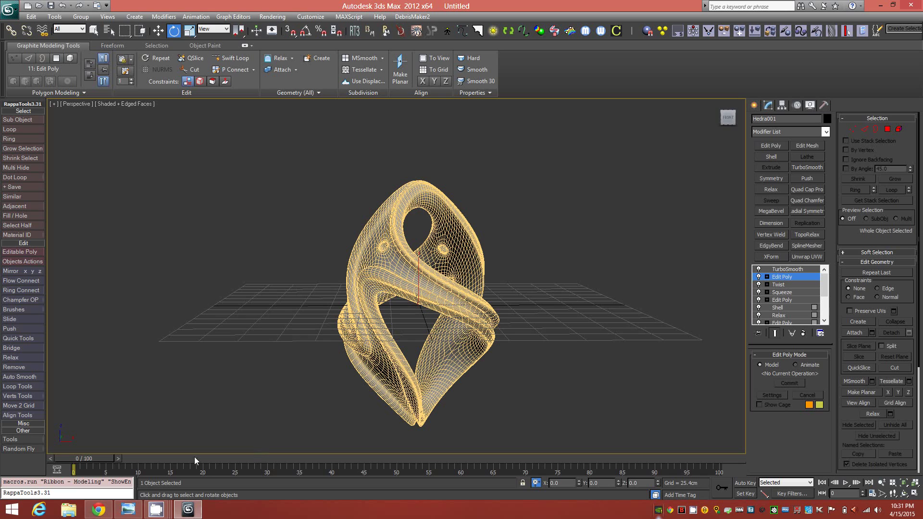
mouse_move(157, 510)
left_click(70, 450)
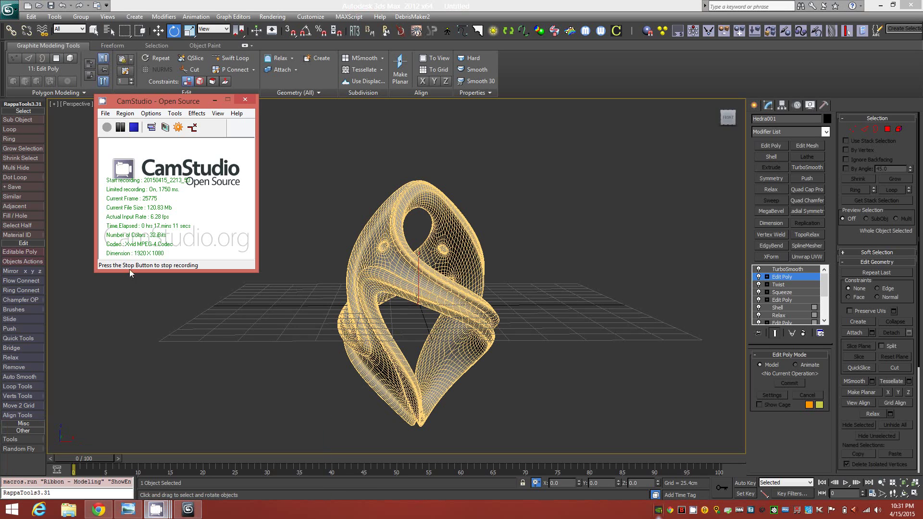